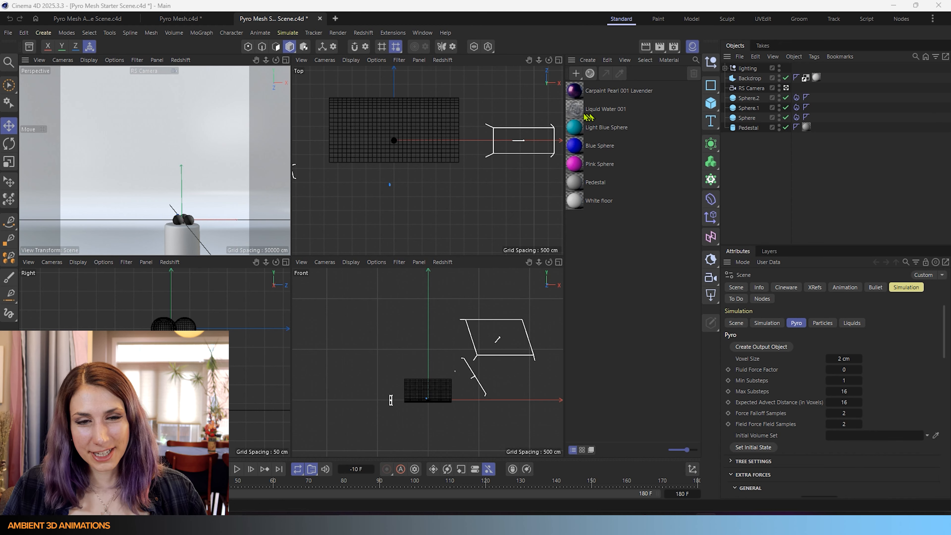
Step: Remove the Pyro Emitter tags from all three spheres
{"action": "middle_click", "coordinate": [208, 146]}
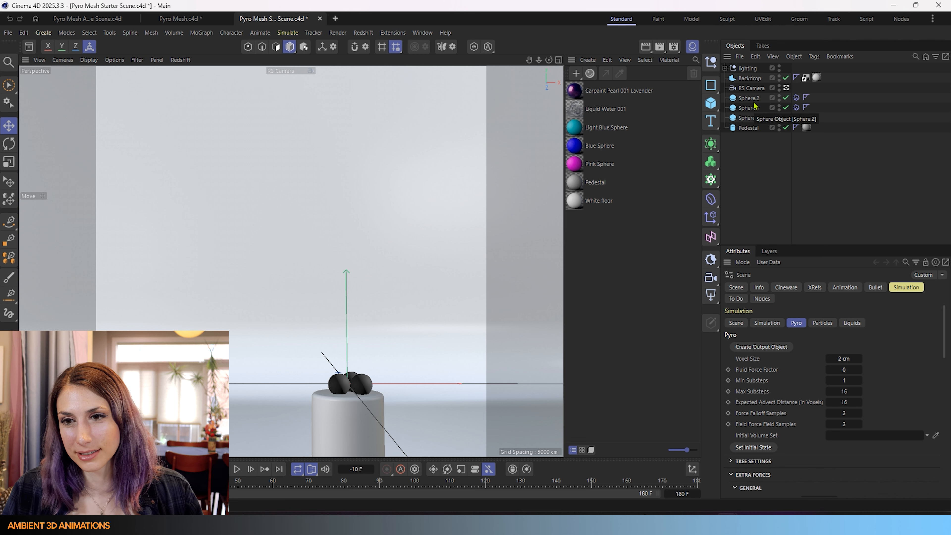
{"action": "left_click_drag", "start_coordinate": [798, 86], "coordinate": [799, 123]}
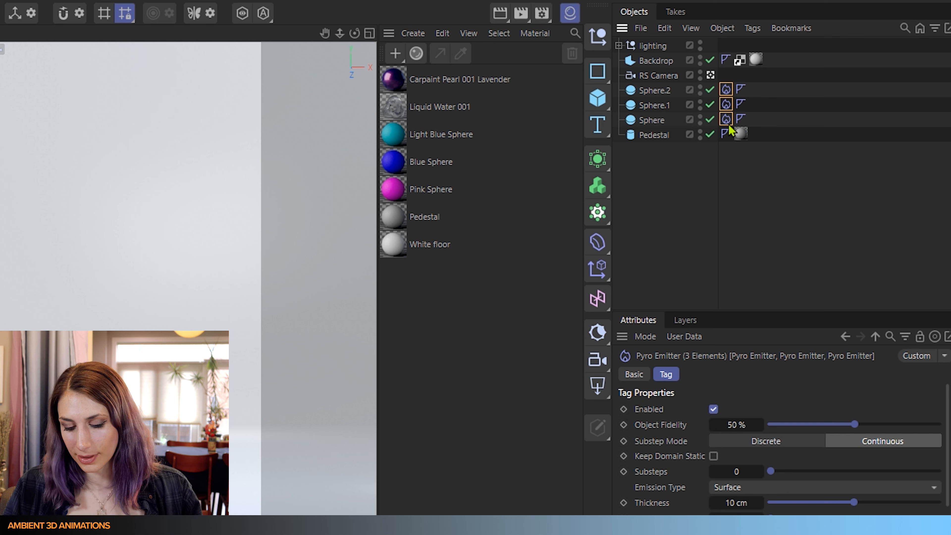
{"action": "key", "text": "Delete"}
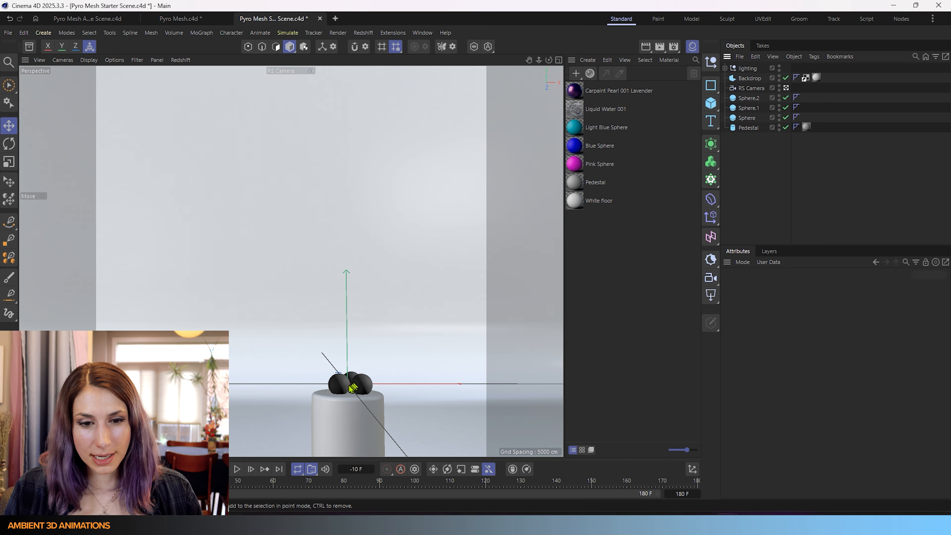
Step: Examine the scene's sphere, pedestal, area lights and backdrop, including the contents of the lighting group
{"action": "left_click", "coordinate": [357, 389]}
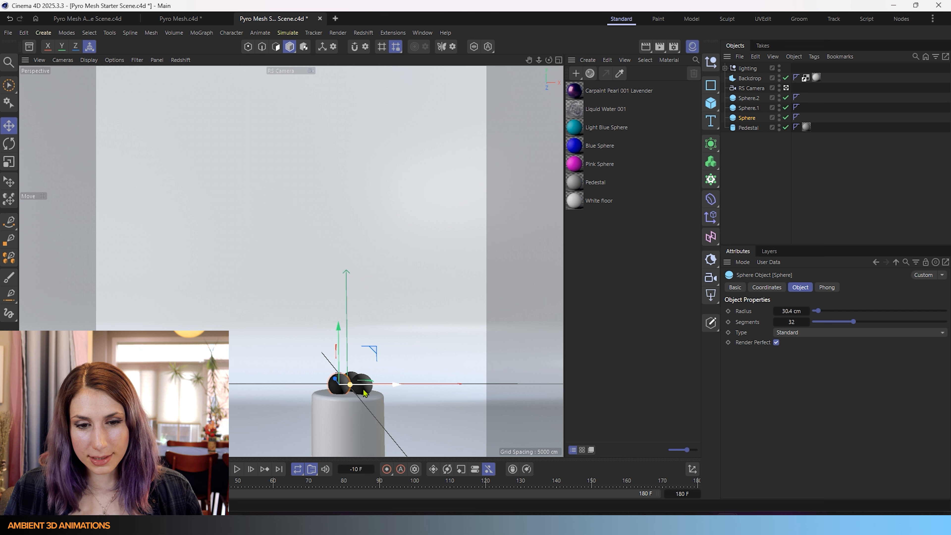
{"action": "left_click", "coordinate": [744, 130]}
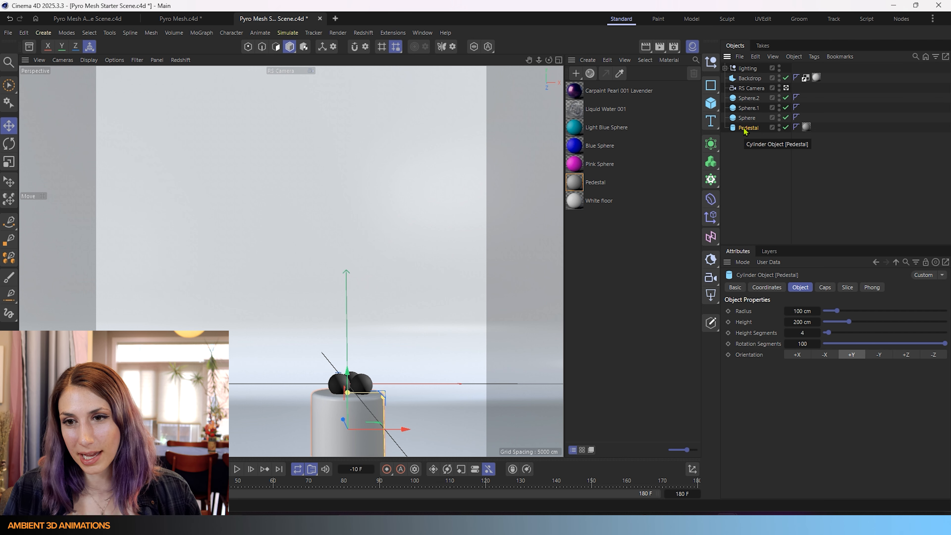
{"action": "middle_click", "coordinate": [421, 291]}
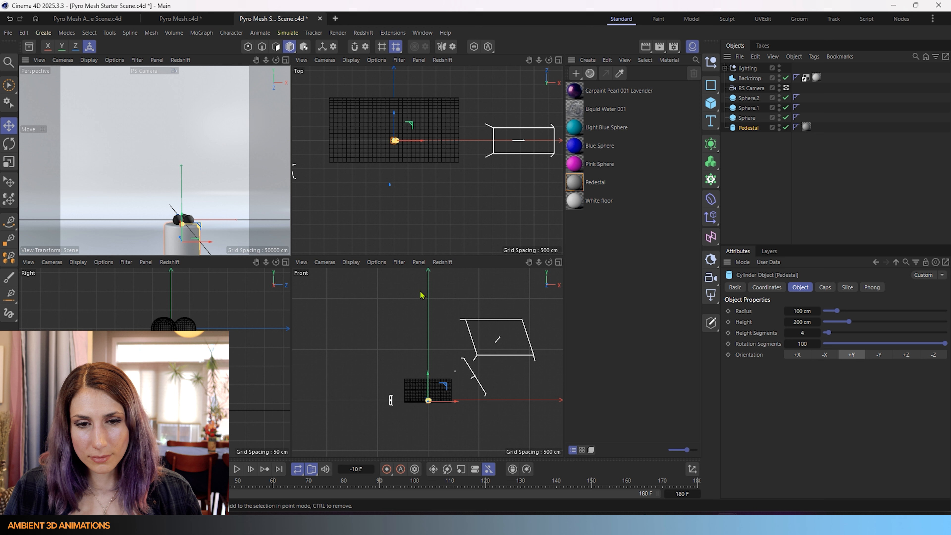
{"action": "left_click", "coordinate": [508, 159]}
{"action": "scroll", "coordinate": [441, 228], "scroll_direction": "down", "scroll_amount": 2}
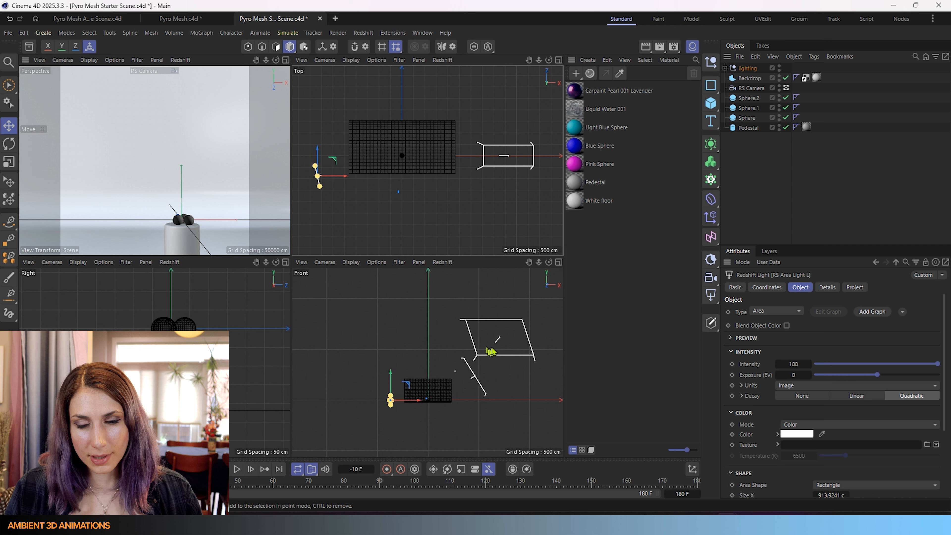
{"action": "left_click", "coordinate": [481, 325]}
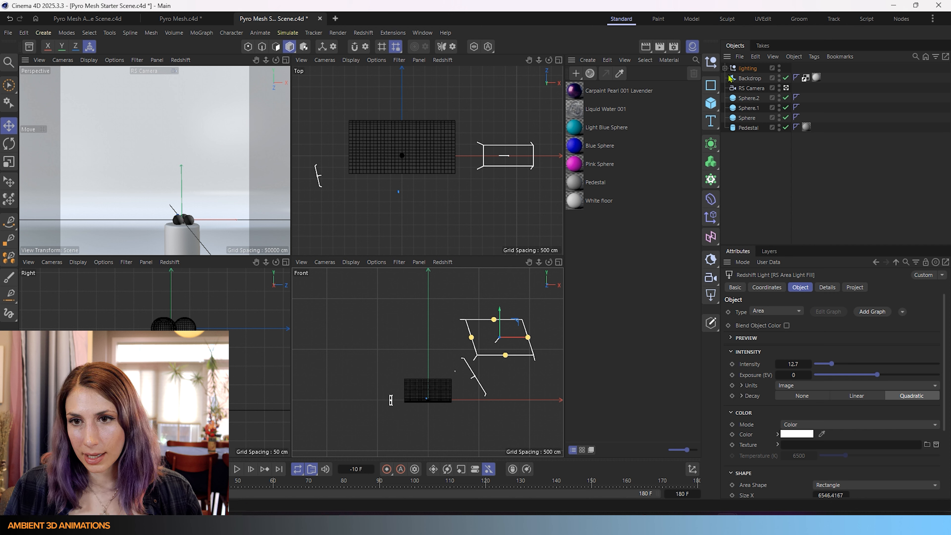
{"action": "left_click", "coordinate": [725, 68]}
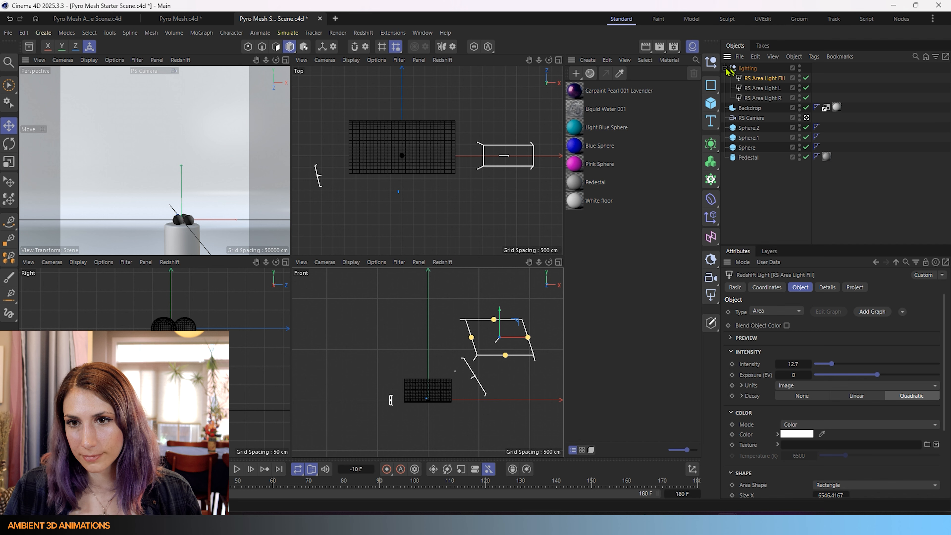
{"action": "left_click", "coordinate": [725, 68]}
{"action": "left_click", "coordinate": [749, 78]}
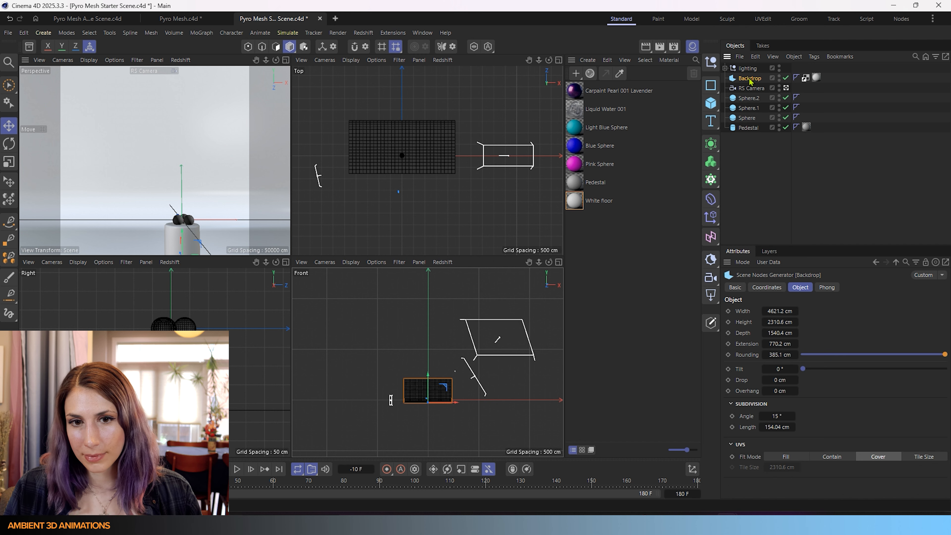
{"action": "left_click", "coordinate": [707, 108]}
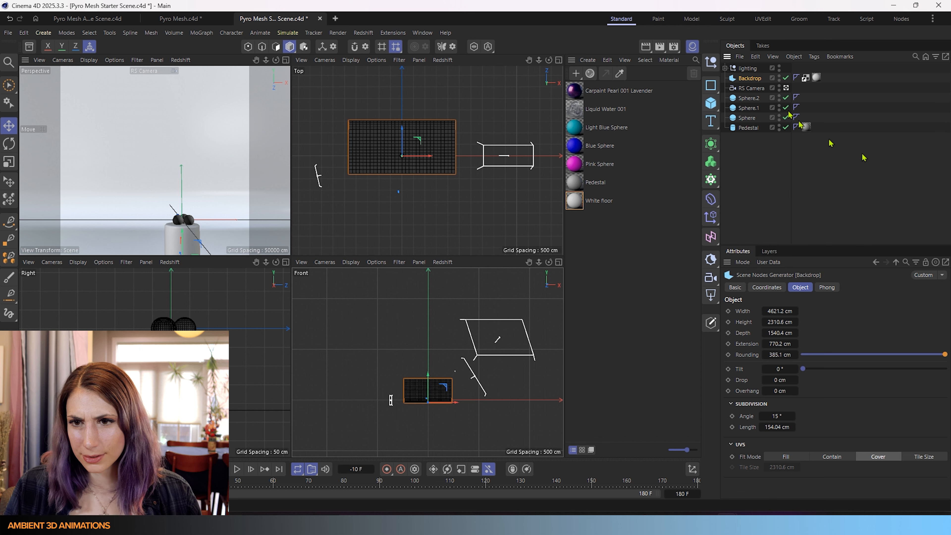
Step: Reframe the RS Camera shot with the pedestal and spheres low in the picture, and save the project
{"action": "left_click", "coordinate": [750, 89]}
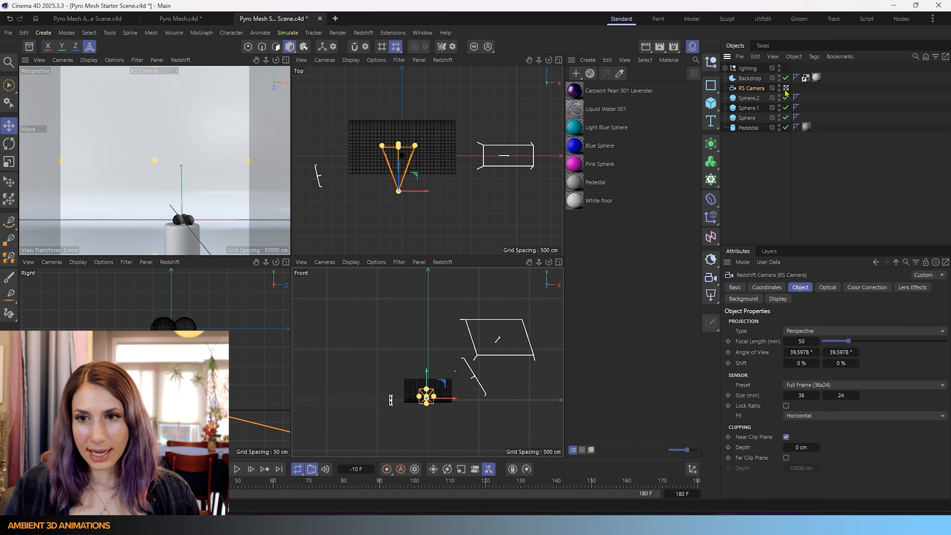
{"action": "middle_click", "coordinate": [182, 221]}
{"action": "scroll", "coordinate": [183, 205], "scroll_direction": "down", "scroll_amount": 2}
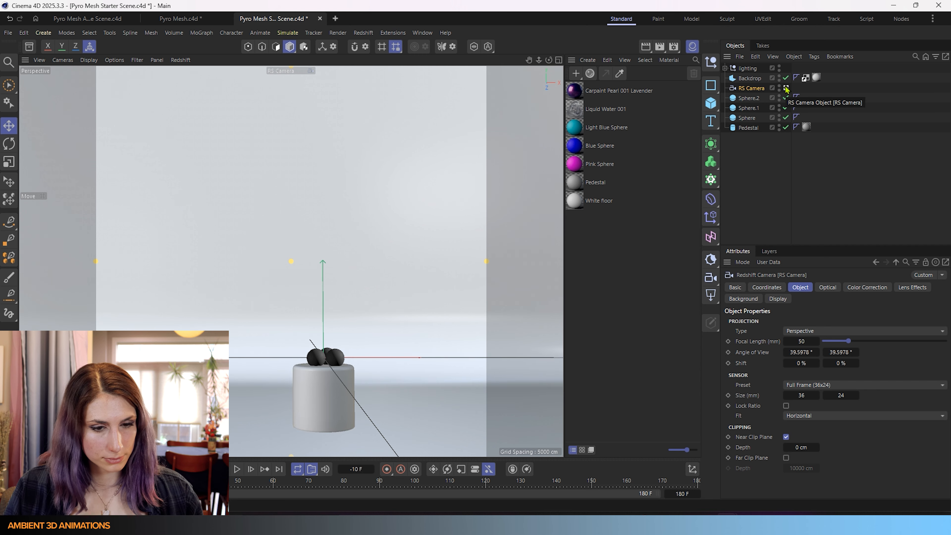
{"action": "middle_click", "coordinate": [230, 193]}
{"action": "middle_click", "coordinate": [231, 192]}
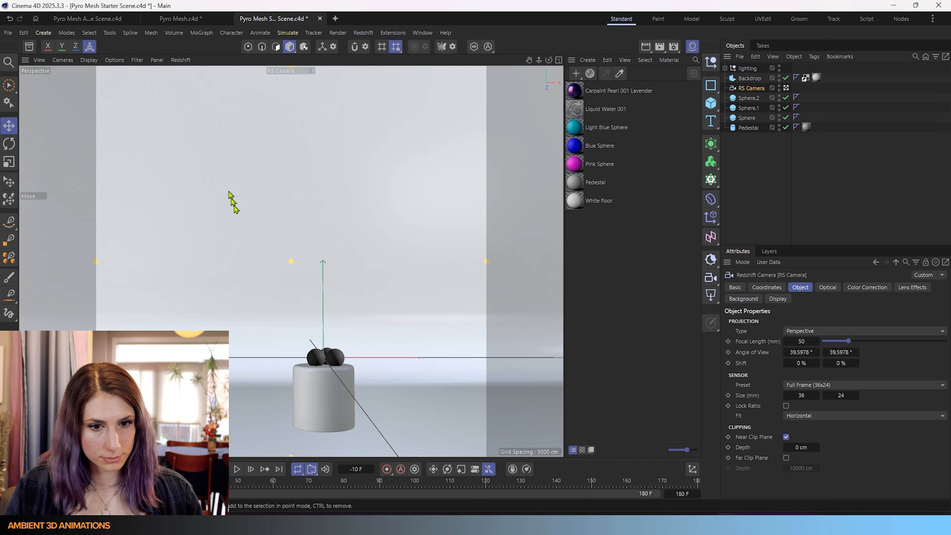
{"action": "scroll", "coordinate": [284, 226], "scroll_direction": "up", "scroll_amount": 1}
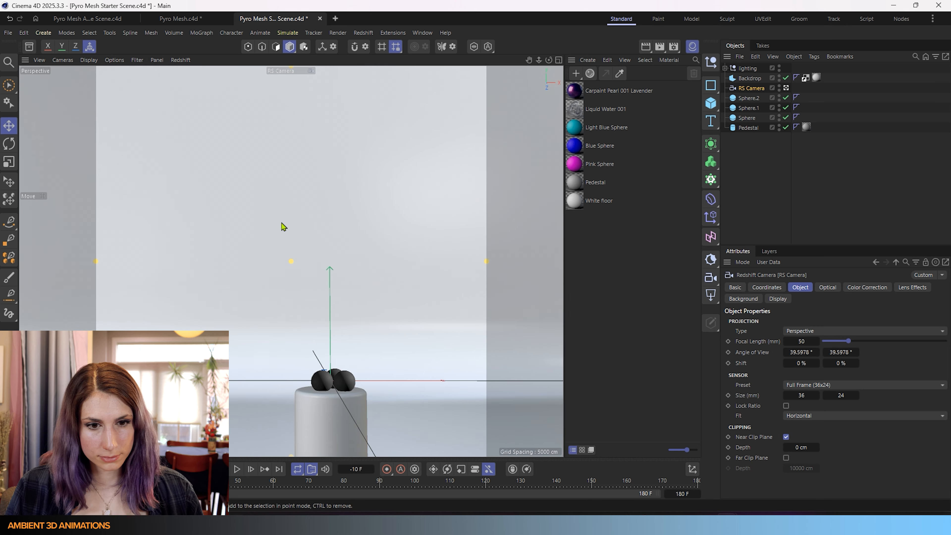
{"action": "middle_click_drag", "start_coordinate": [264, 277], "coordinate": [271, 281], "text": "alt"}
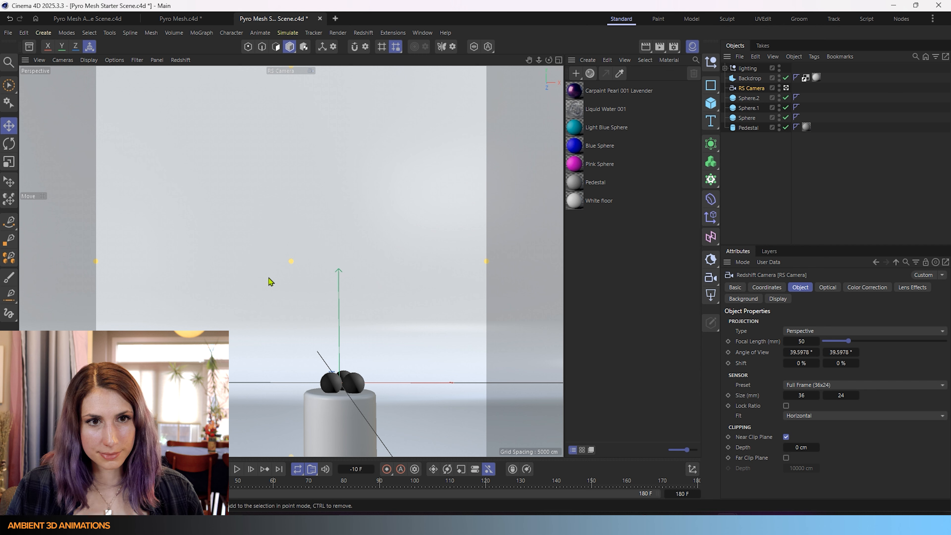
{"action": "left_click", "coordinate": [8, 33]}
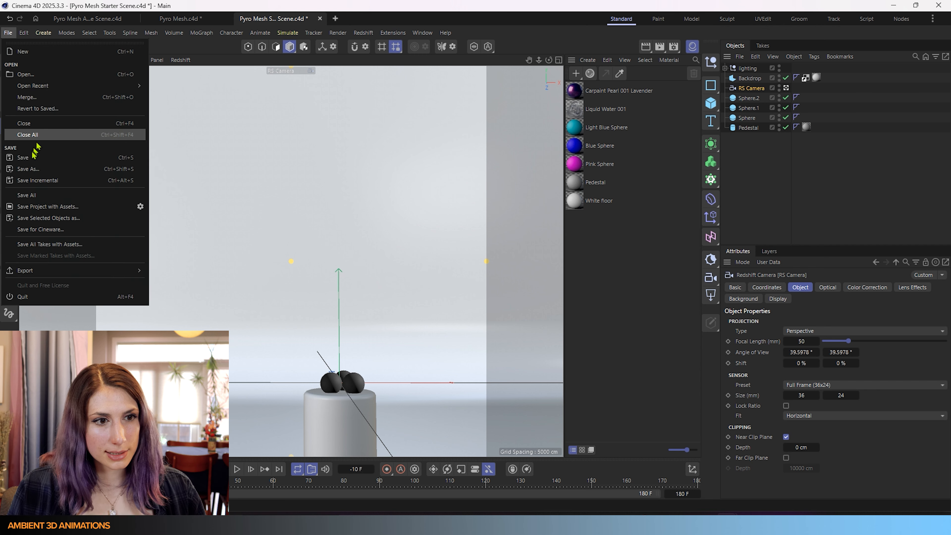
{"action": "left_click", "coordinate": [29, 157]}
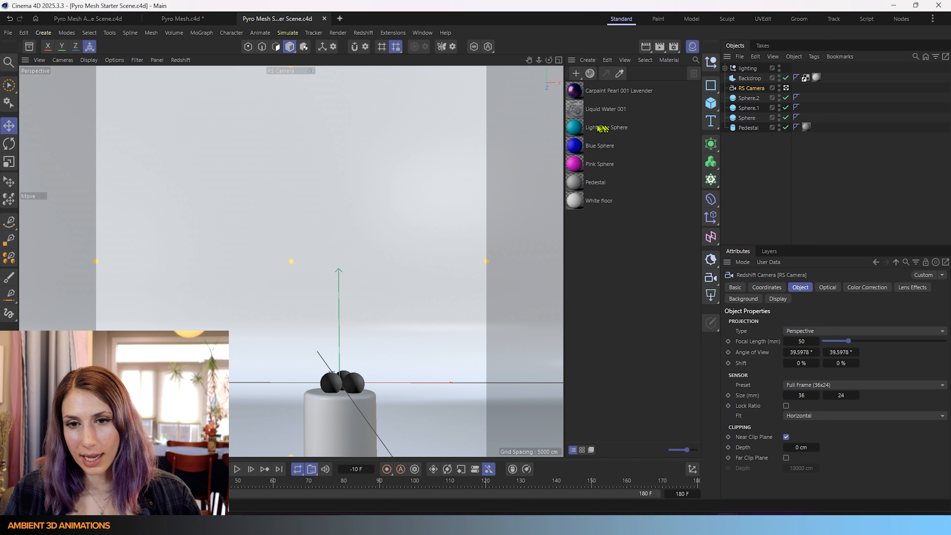
Step: Try out a Redshift Standard material with base color RGB 55, 185, 55 and reflection roughness 0.7, and delete it
{"action": "left_click", "coordinate": [576, 127]}
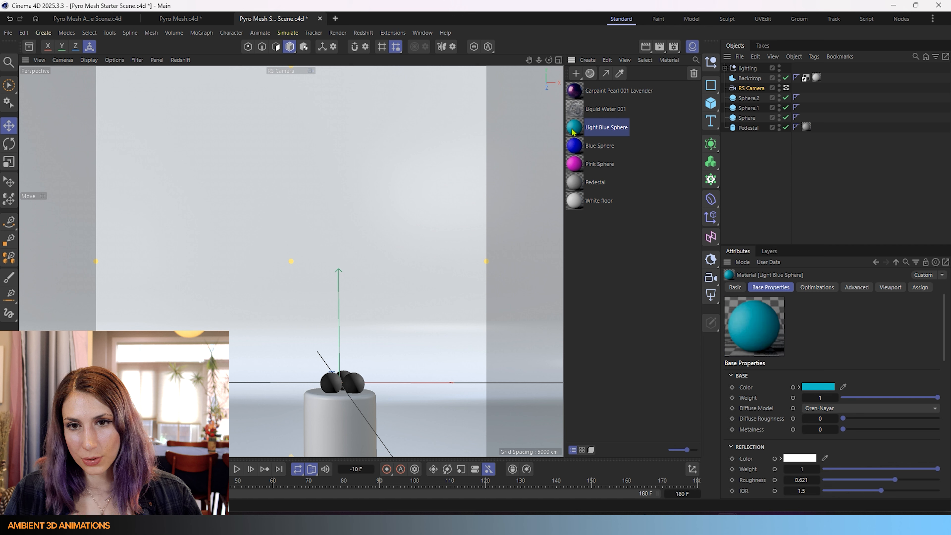
{"action": "left_click", "coordinate": [587, 60]}
{"action": "mouse_move", "coordinate": [609, 100]}
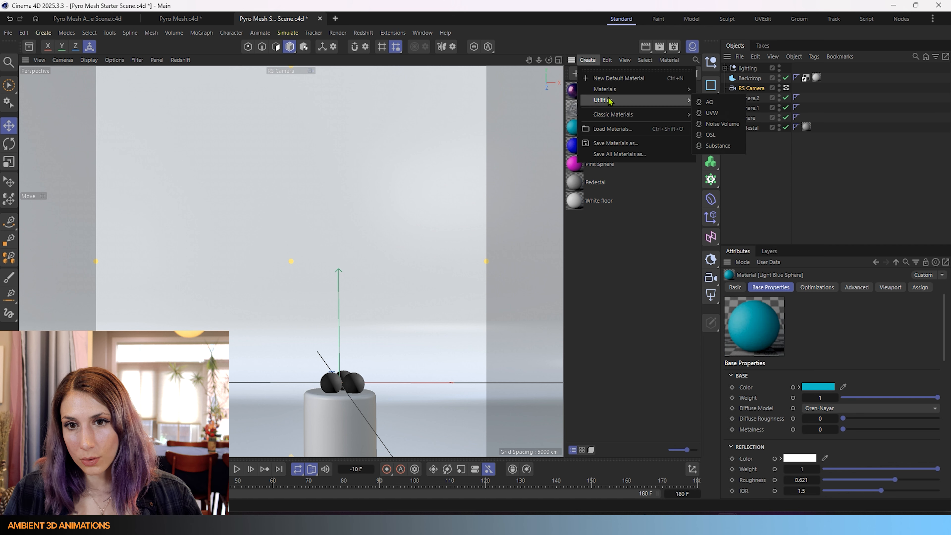
{"action": "left_click", "coordinate": [737, 91]}
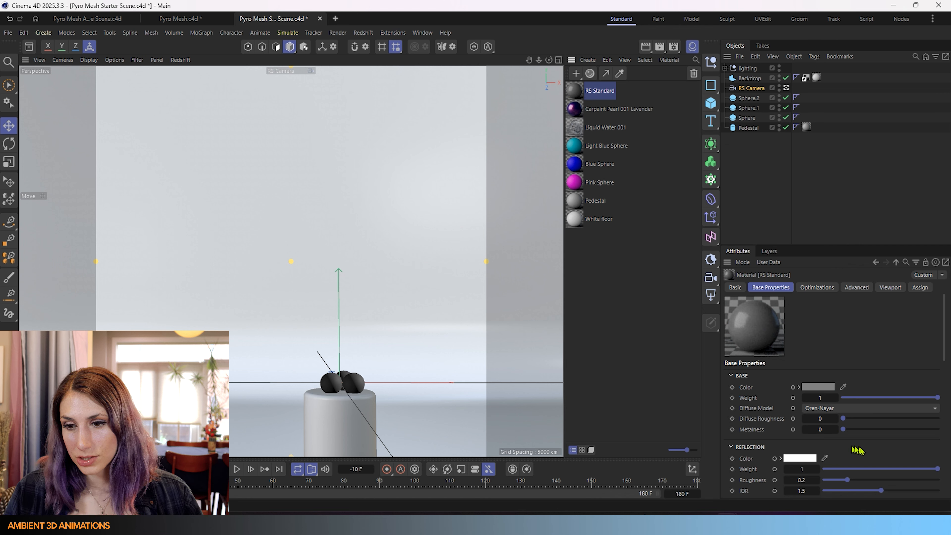
{"action": "left_click", "coordinate": [824, 388]}
{"action": "left_click", "coordinate": [890, 452]}
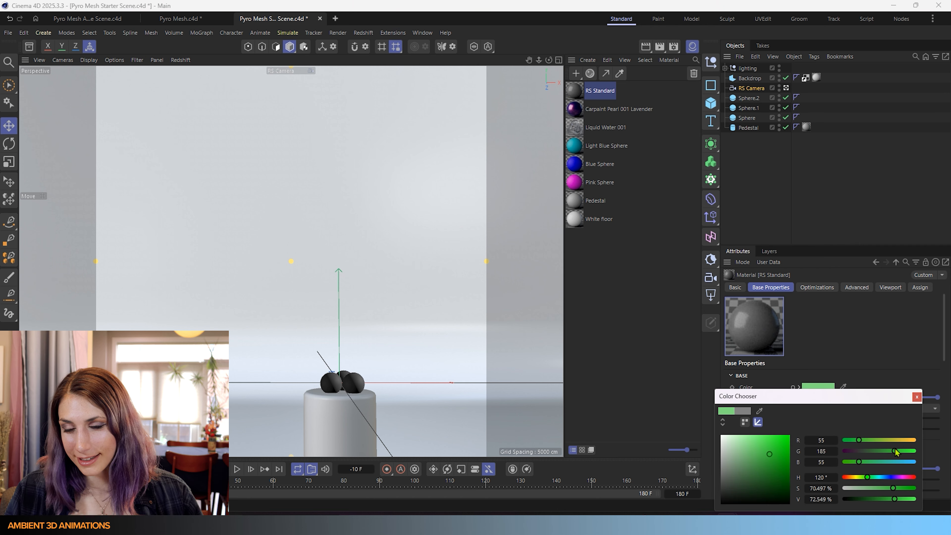
{"action": "left_click", "coordinate": [916, 397]}
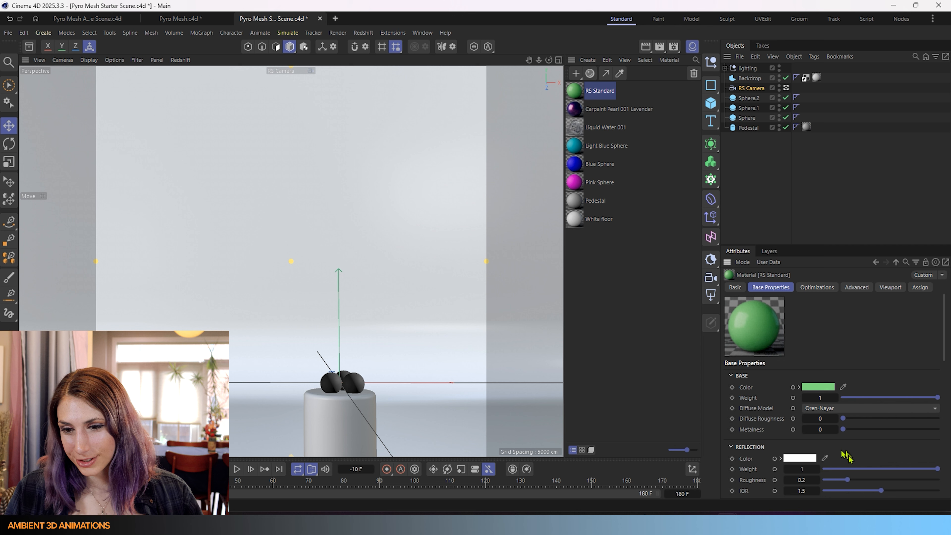
{"action": "left_click_drag", "start_coordinate": [858, 483], "coordinate": [904, 482]}
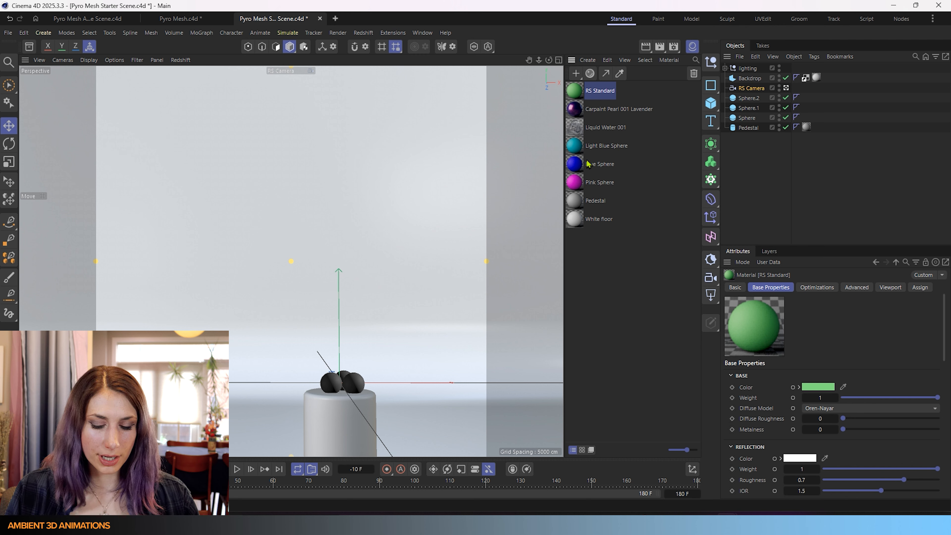
{"action": "key", "text": "Delete"}
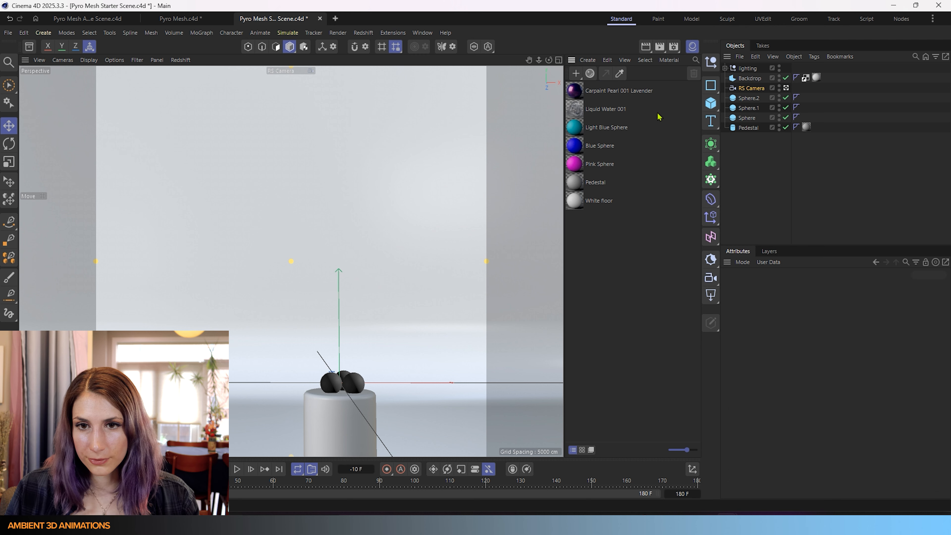
Step: Assign the Light Blue Sphere material to Sphere.1, Blue Sphere to Sphere and Pink Sphere to Sphere.2
{"action": "left_click", "coordinate": [577, 131]}
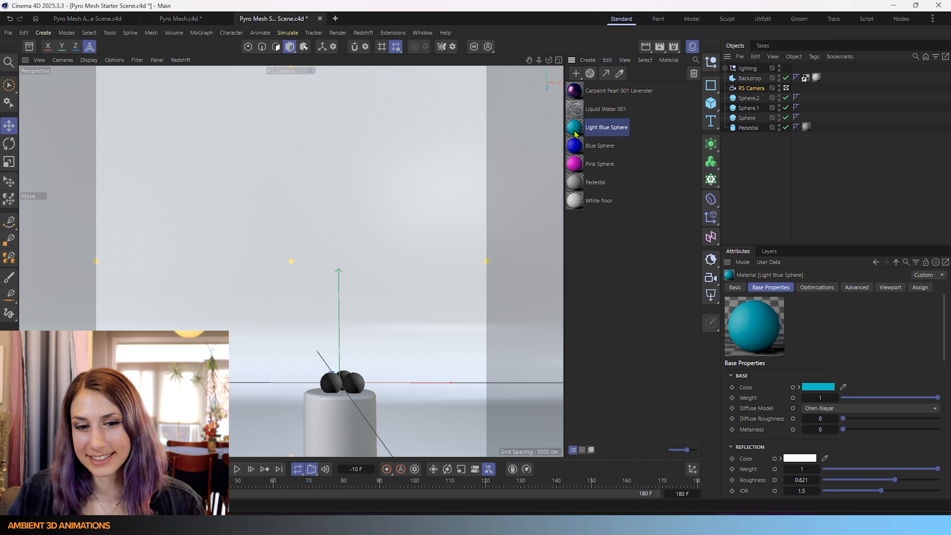
{"action": "left_click_drag", "start_coordinate": [576, 134], "coordinate": [343, 375]}
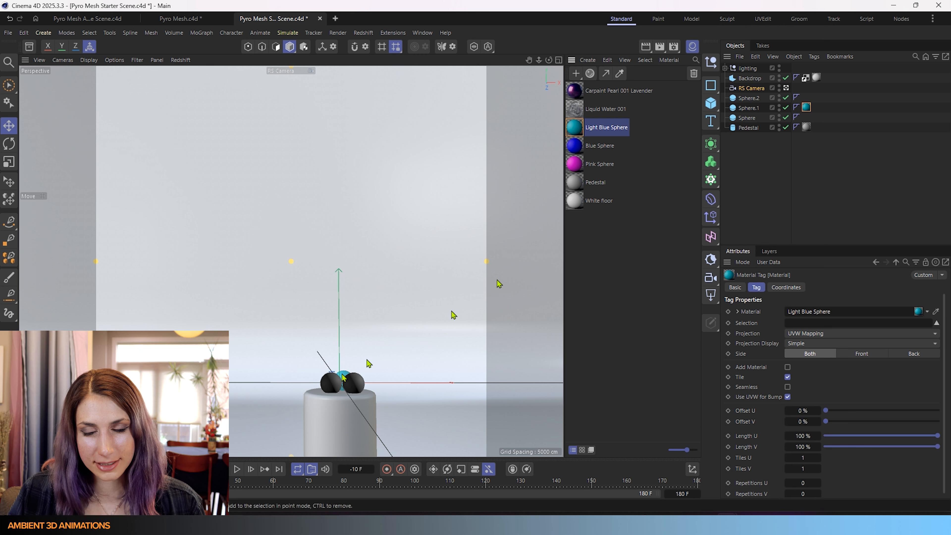
{"action": "left_click_drag", "start_coordinate": [582, 146], "coordinate": [330, 389]}
{"action": "left_click_drag", "start_coordinate": [582, 164], "coordinate": [354, 389]}
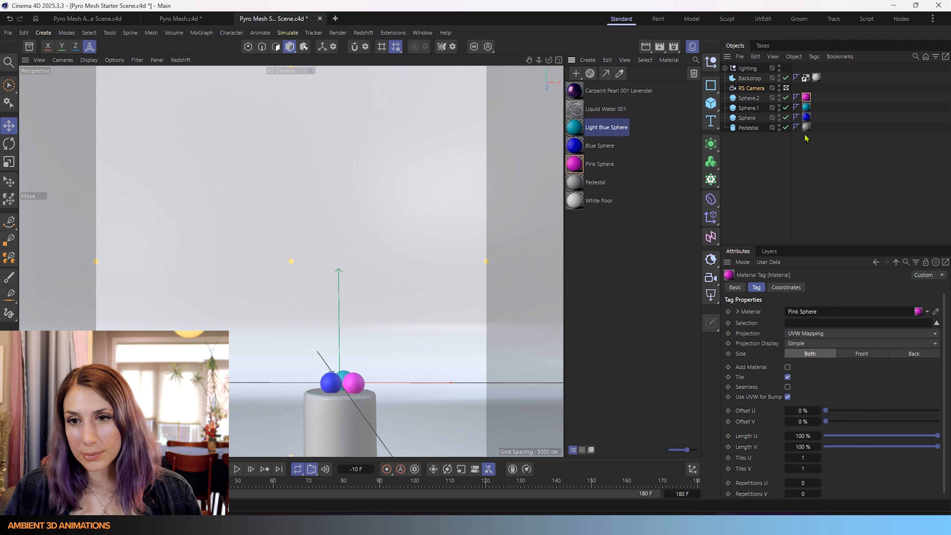
Step: Add a Pyro Emitter simulation tag to the pink sphere, Sphere.2
{"action": "right_click", "coordinate": [756, 100]}
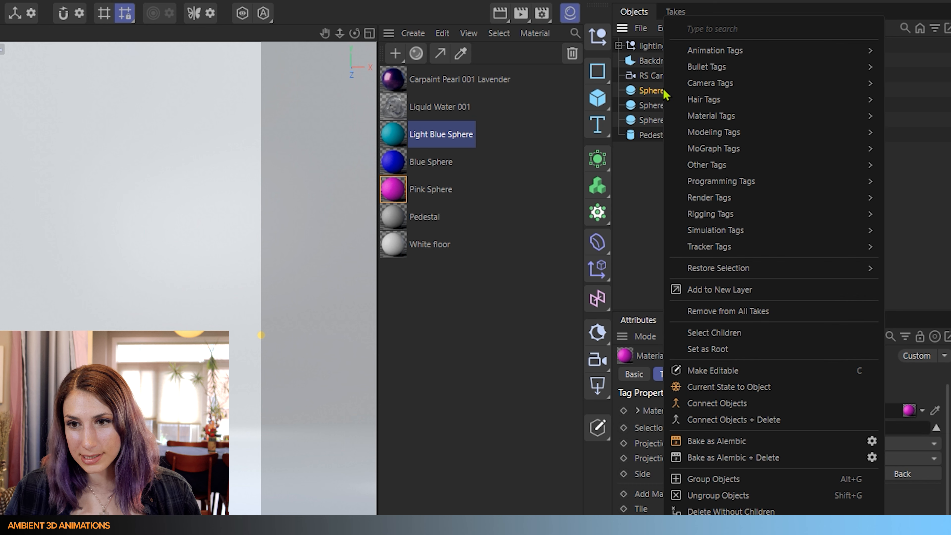
{"action": "mouse_move", "coordinate": [748, 232]}
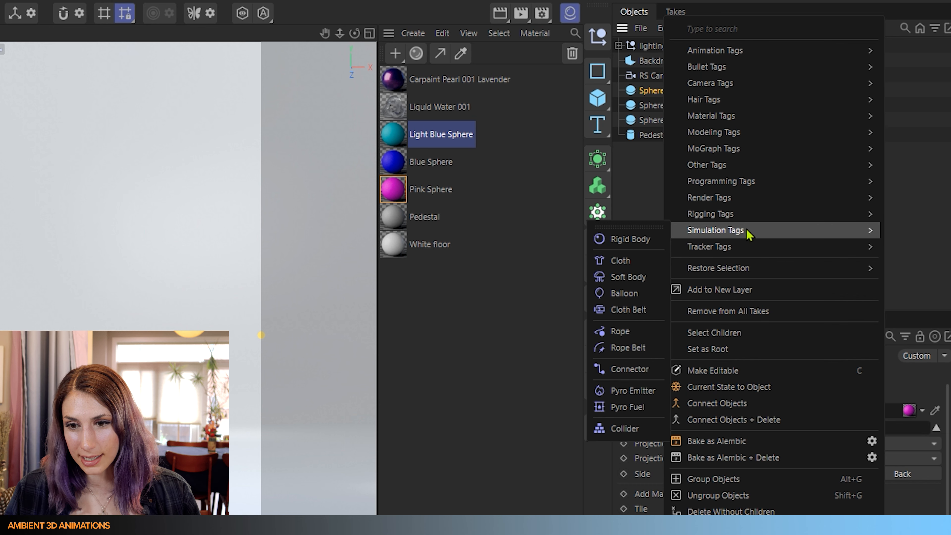
{"action": "left_click", "coordinate": [617, 391]}
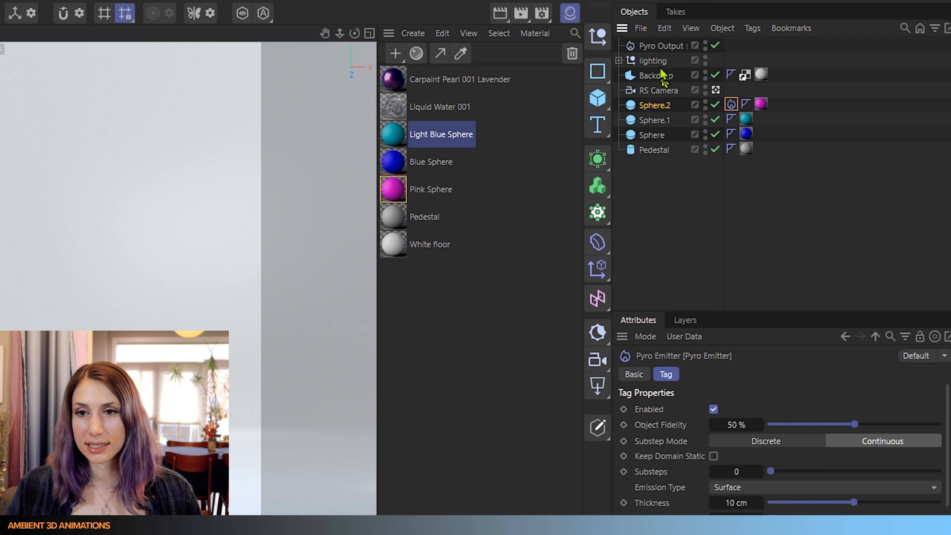
Step: Set the Pyro Output's Density and Color to On and its Temperature to Off
{"action": "left_click", "coordinate": [659, 48]}
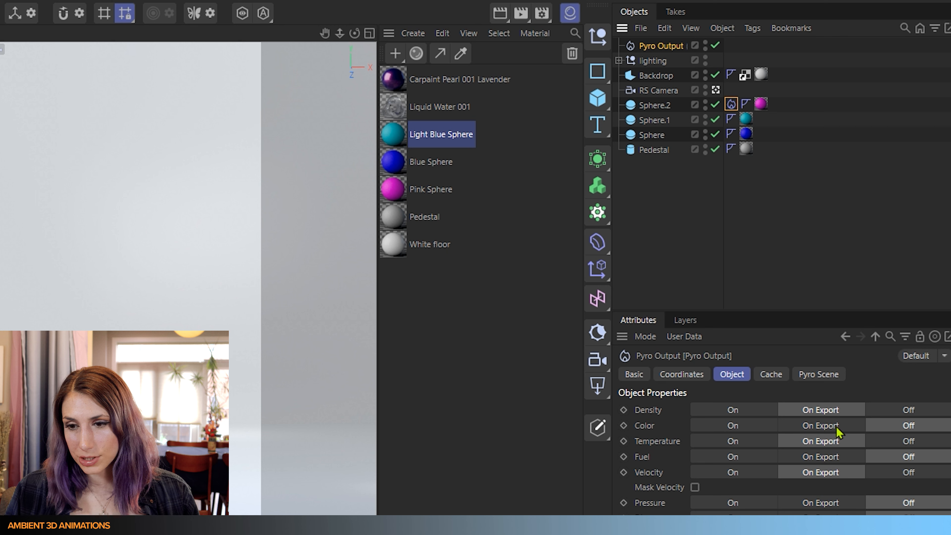
{"action": "left_click", "coordinate": [739, 410]}
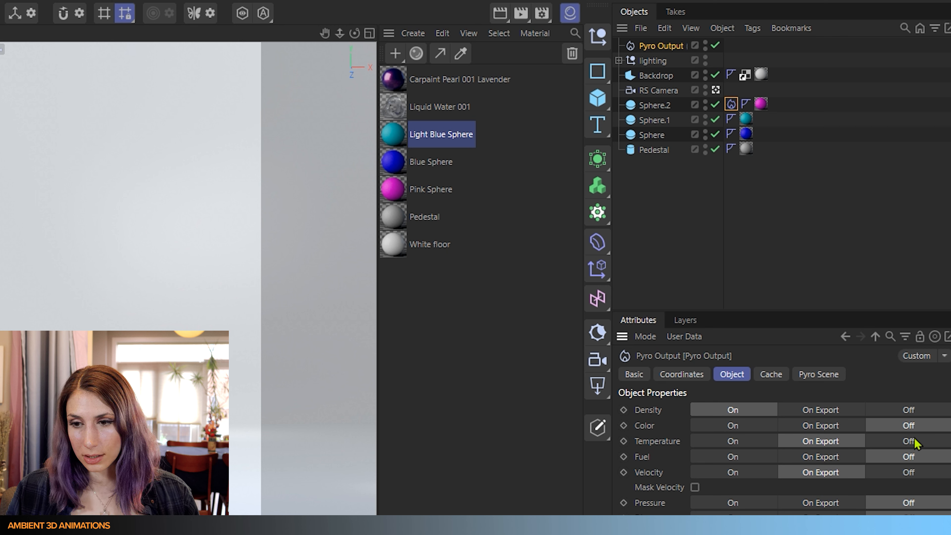
{"action": "left_click", "coordinate": [733, 425]}
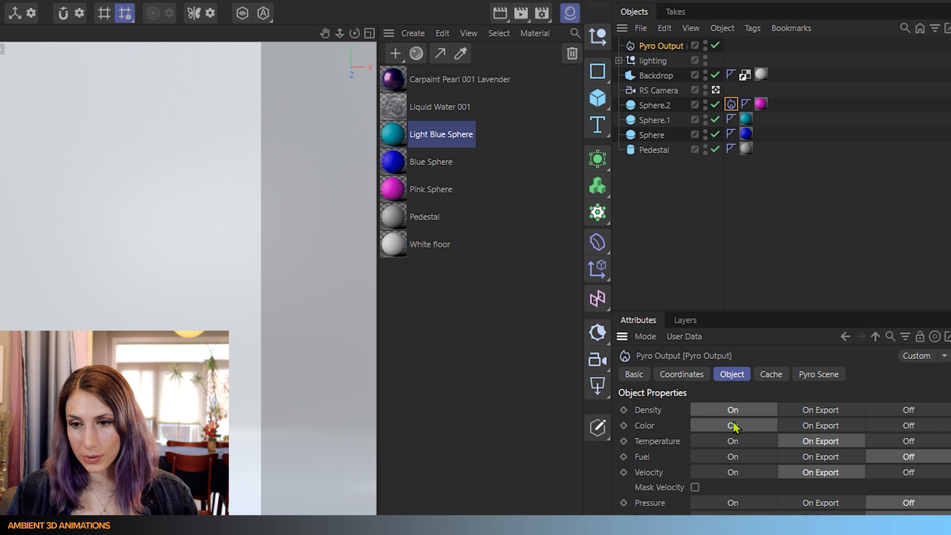
{"action": "left_click", "coordinate": [911, 442]}
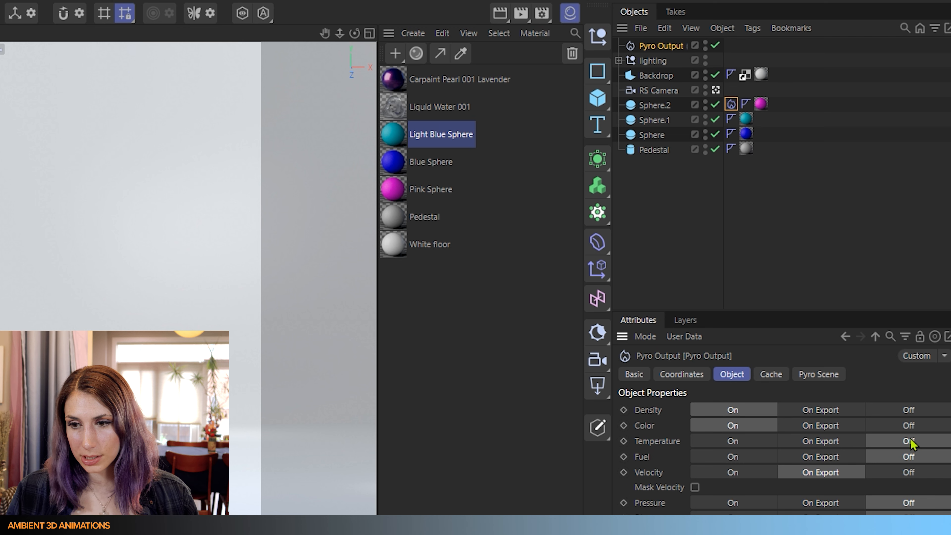
Step: Set the Pyro Output's Velocity to Off and copy Sphere.2's Pyro Emitter tag to Sphere.1 and Sphere
{"action": "left_click", "coordinate": [910, 473]}
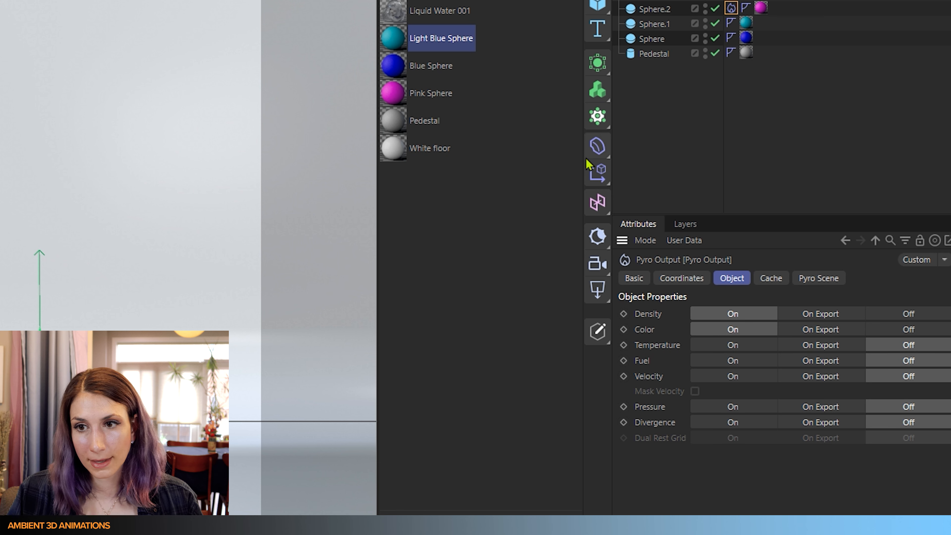
{"action": "left_click", "coordinate": [732, 9]}
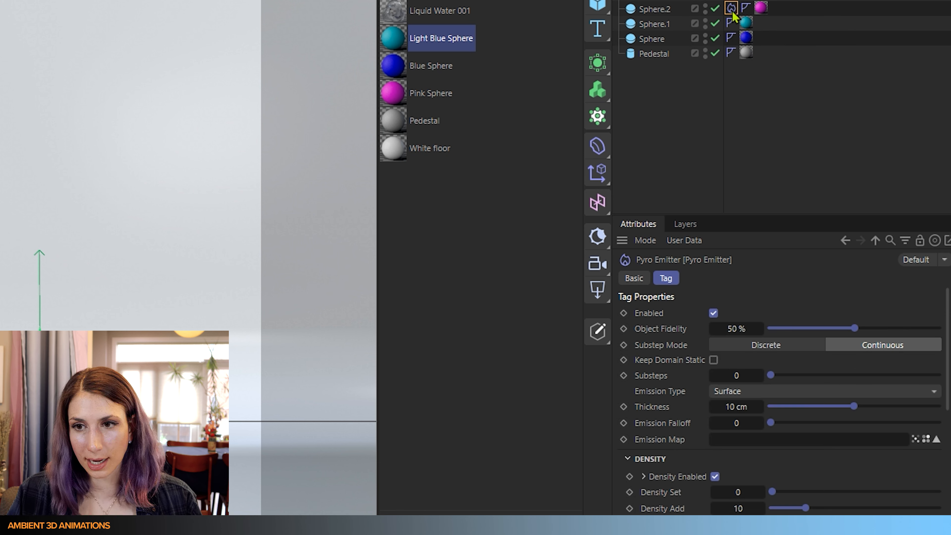
{"action": "mouse_move", "coordinate": [733, 15]}
{"action": "left_mouse_down", "text": "ctrl"}
{"action": "mouse_move", "coordinate": [725, 25]}
{"action": "mouse_move", "coordinate": [765, 45]}
{"action": "left_mouse_up", "text": "ctrl"}
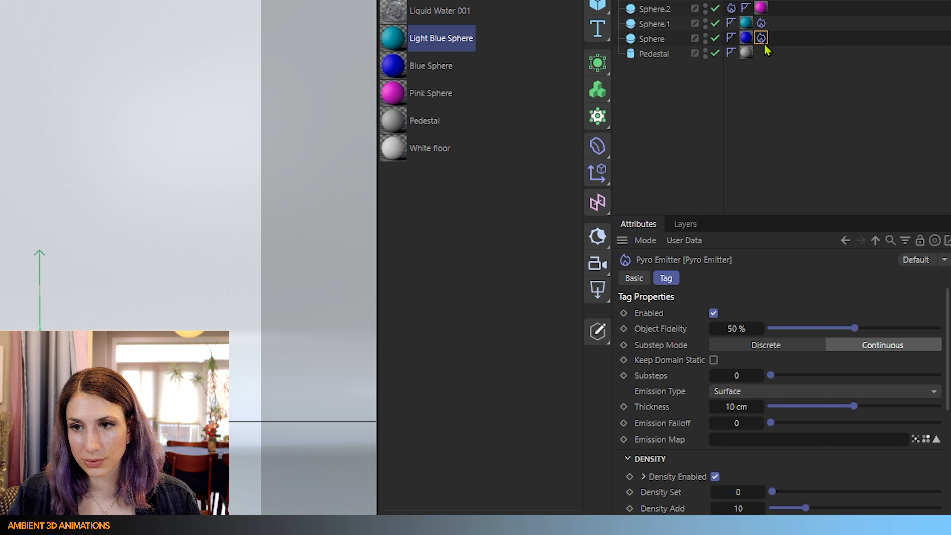
Step: Enable Color in the Pyro Emitter tags of Sphere.2, Sphere.1 and Sphere
{"action": "left_click", "coordinate": [731, 8]}
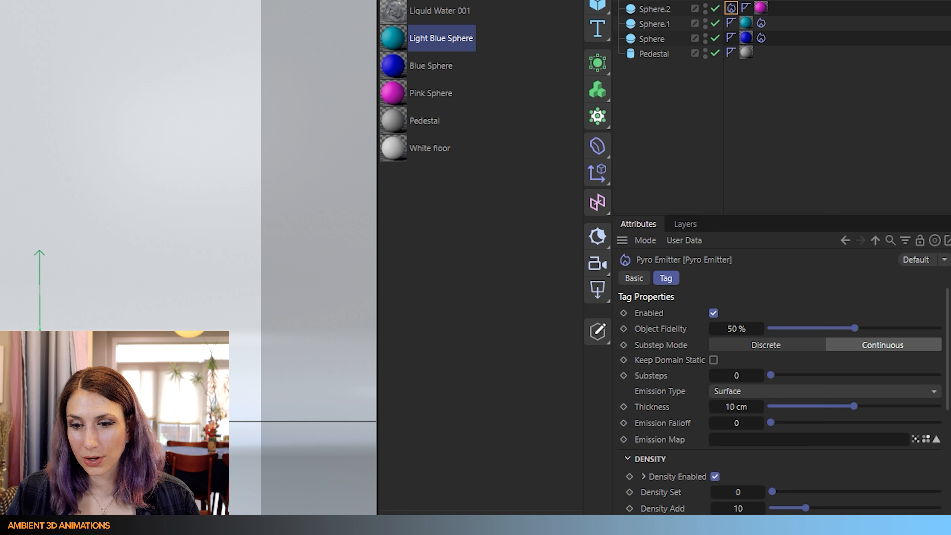
{"action": "scroll", "coordinate": [694, 491], "scroll_direction": "down", "scroll_amount": 3}
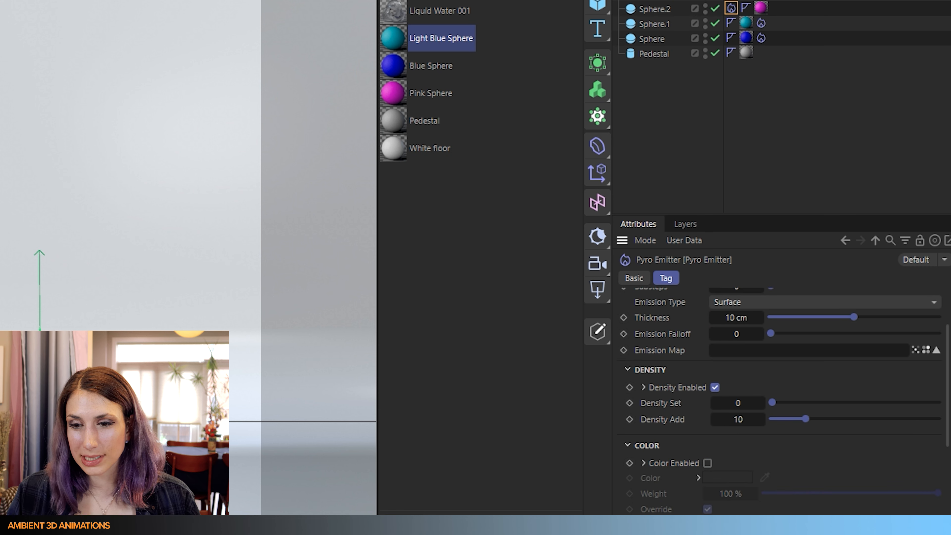
{"action": "left_click", "coordinate": [708, 464]}
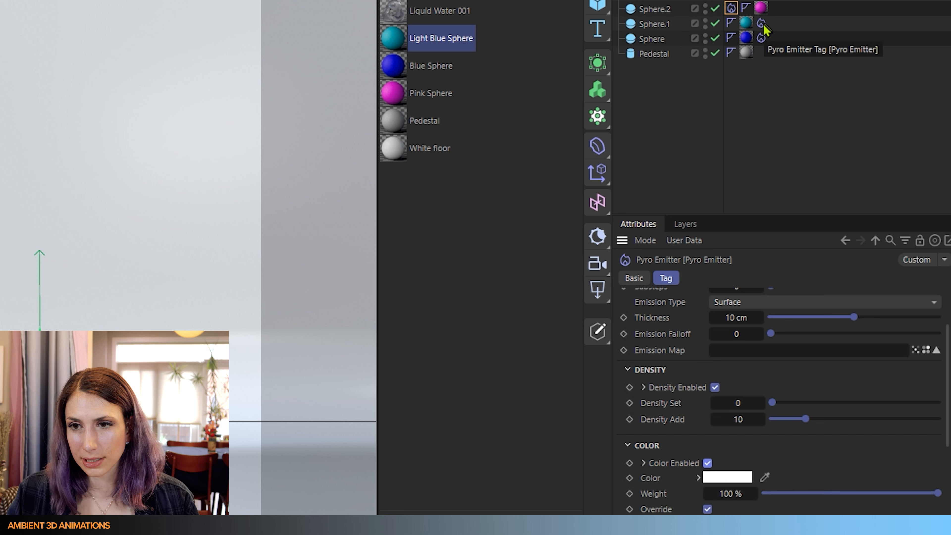
{"action": "left_click", "coordinate": [762, 23]}
{"action": "left_click", "coordinate": [707, 463]}
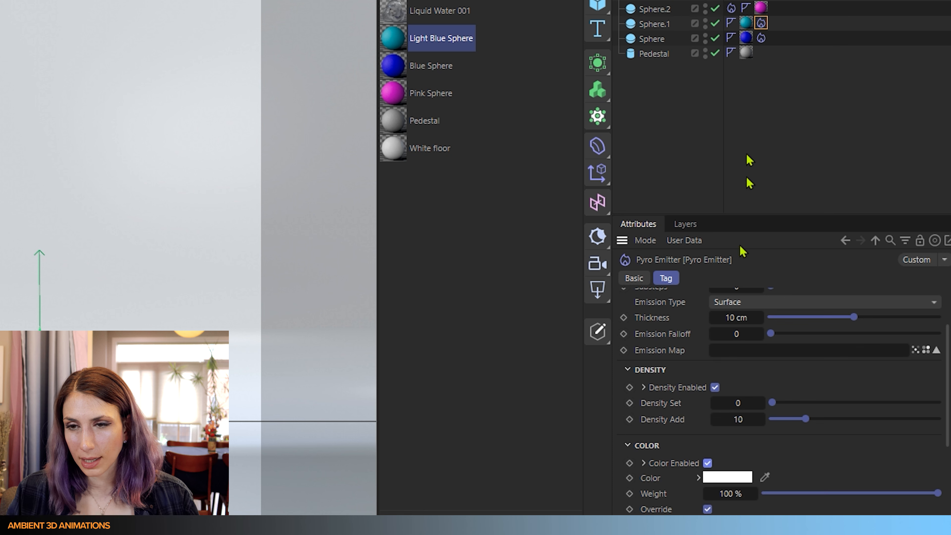
{"action": "left_click", "coordinate": [761, 37]}
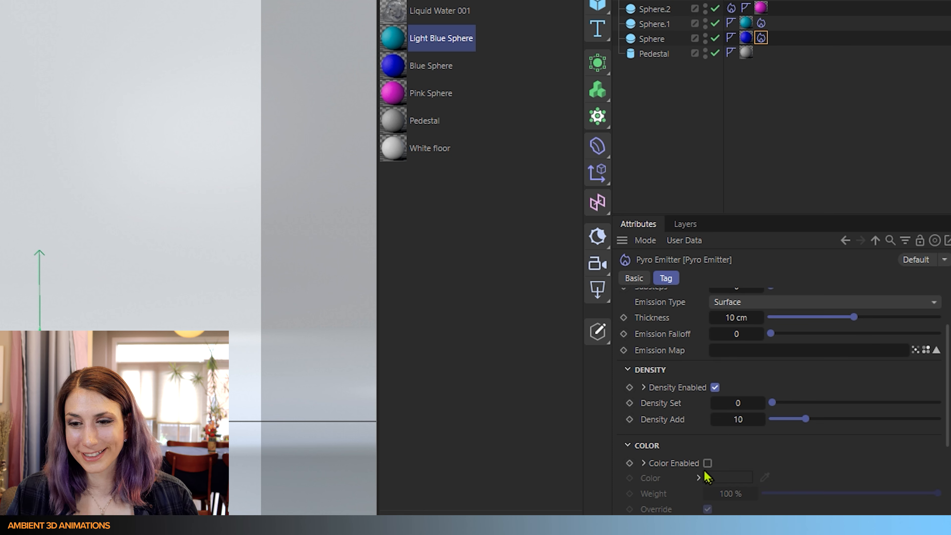
{"action": "left_click", "coordinate": [708, 463]}
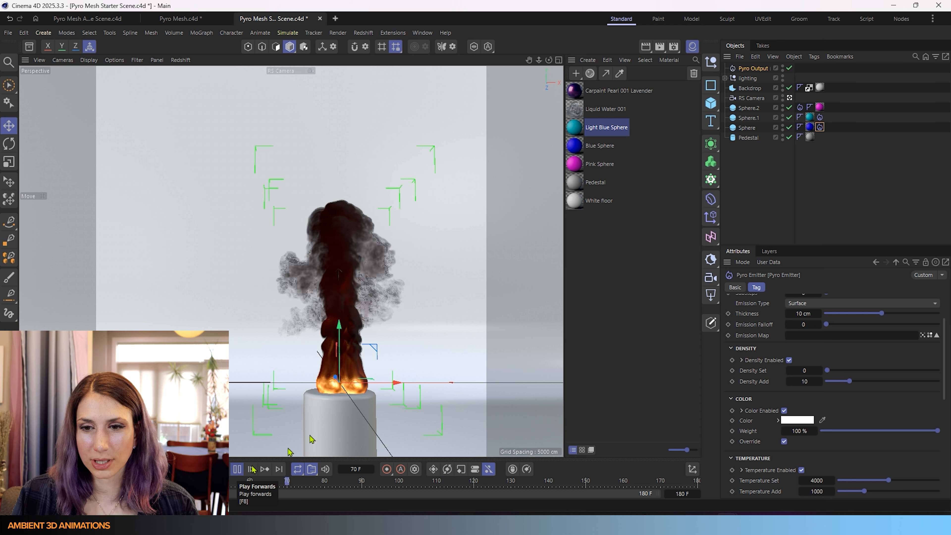
Step: Add a Redshift Sky to light the scene and pause the playing simulation
{"action": "left_click", "coordinate": [712, 266]}
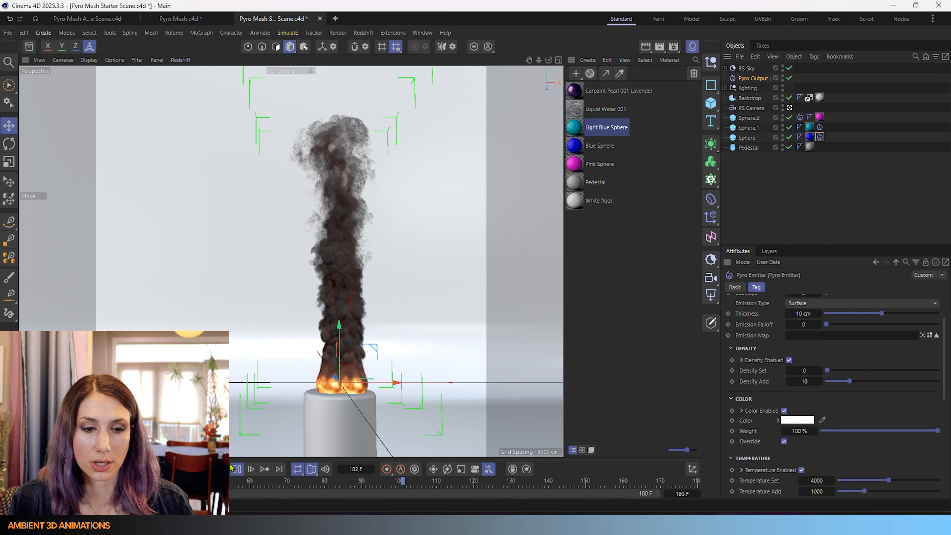
{"action": "left_click", "coordinate": [237, 470]}
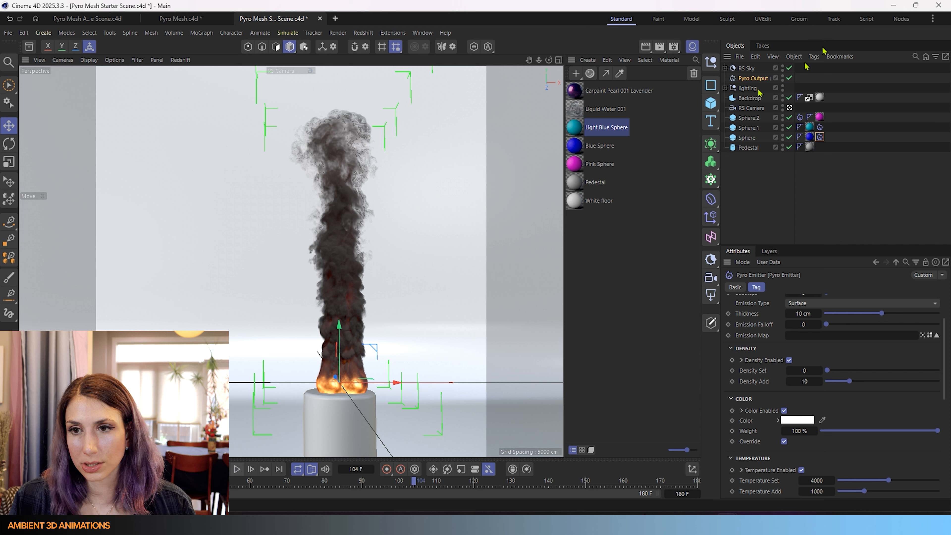
Step: Copy the Pink Sphere material's base color into Sphere.2's Pyro Emitter color and replay the simulation up to frame 57
{"action": "left_click", "coordinate": [820, 117]}
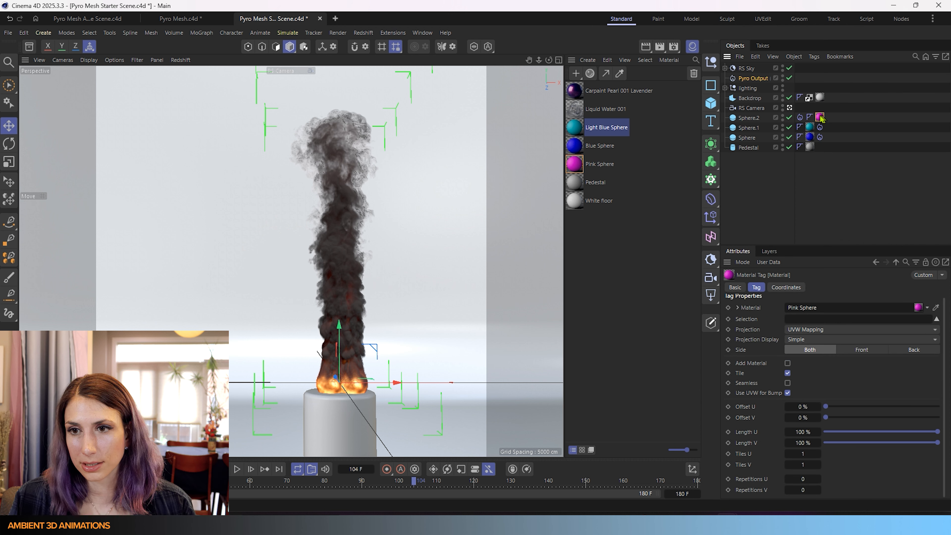
{"action": "left_click", "coordinate": [579, 167]}
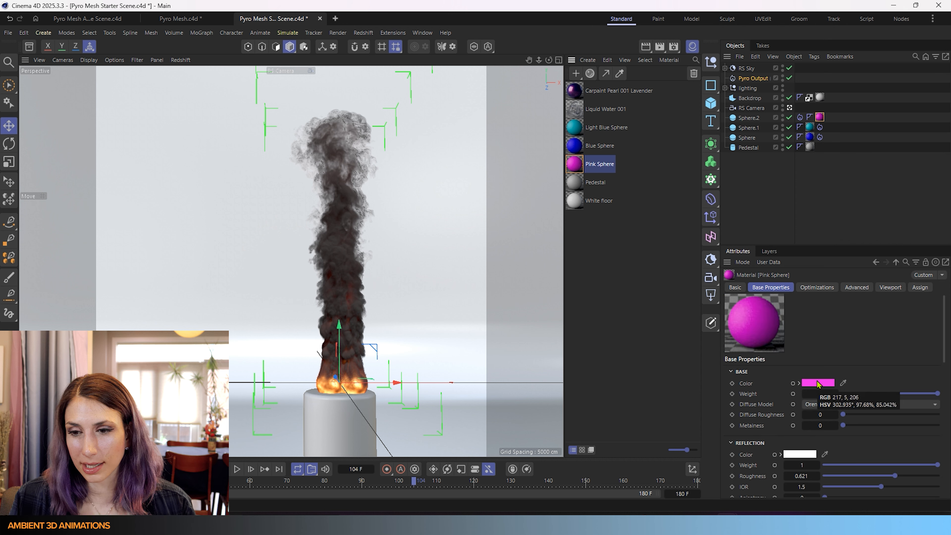
{"action": "right_click", "coordinate": [818, 384]}
{"action": "left_click", "coordinate": [837, 403]}
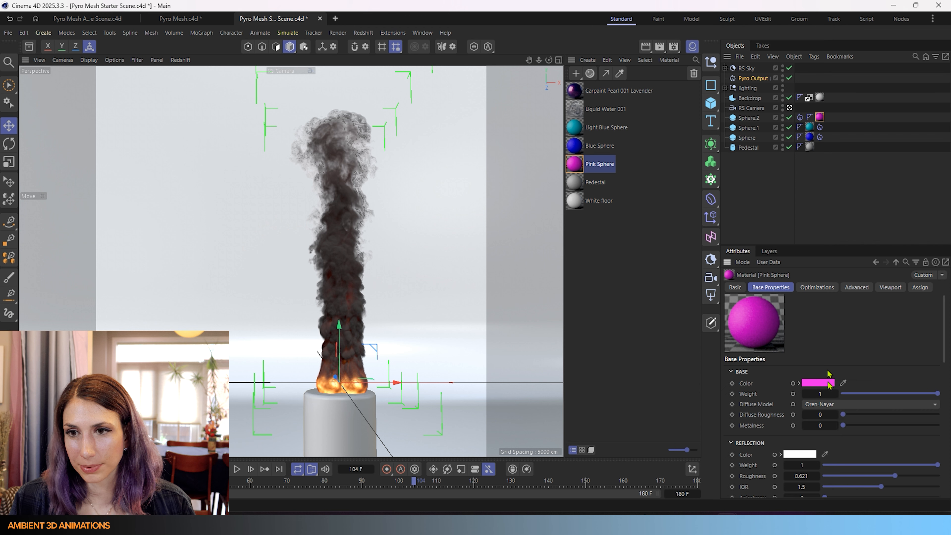
{"action": "left_click", "coordinate": [800, 119]}
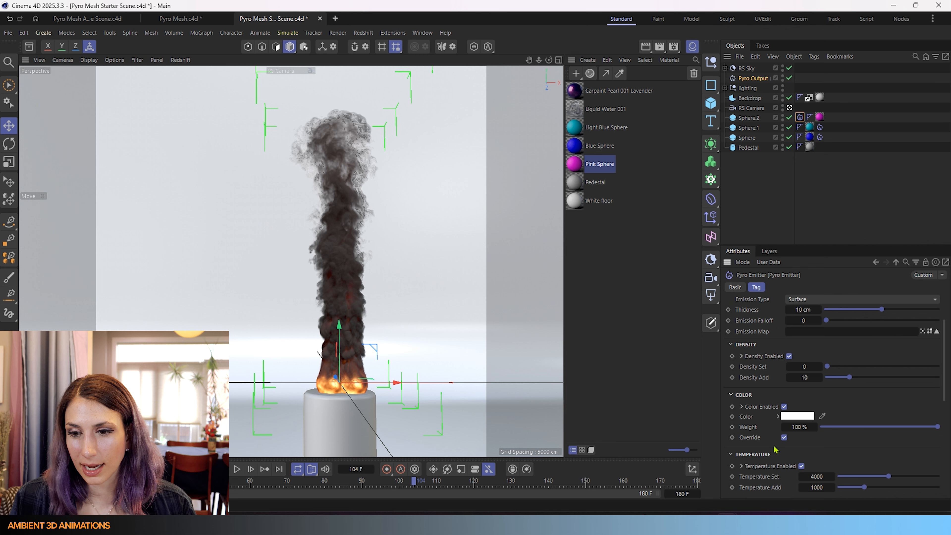
{"action": "right_click", "coordinate": [793, 419]}
{"action": "left_click", "coordinate": [808, 448]}
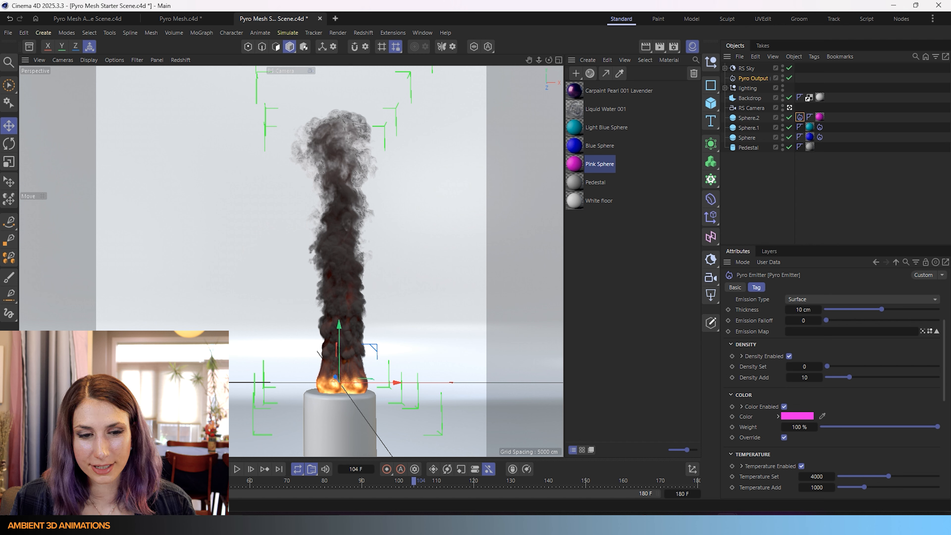
{"action": "left_click", "coordinate": [195, 468]}
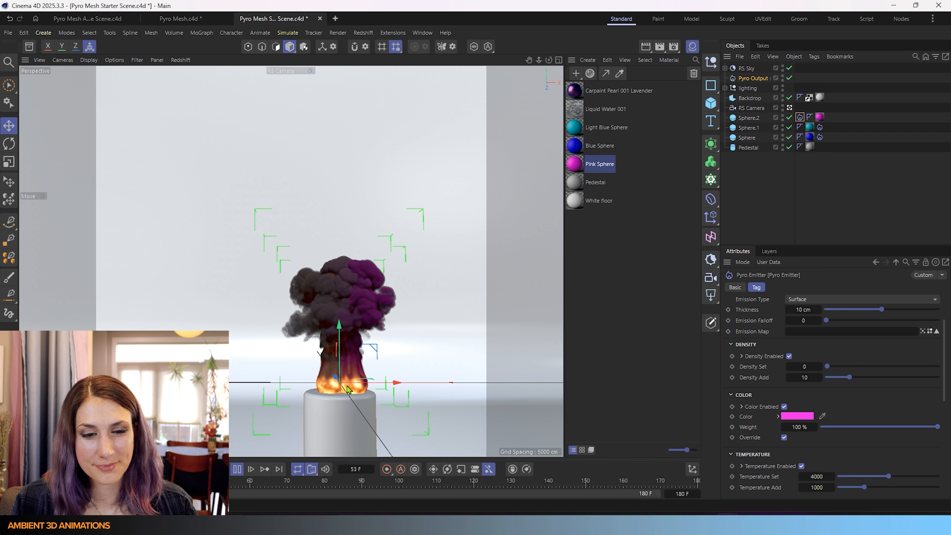
{"action": "left_click", "coordinate": [237, 469]}
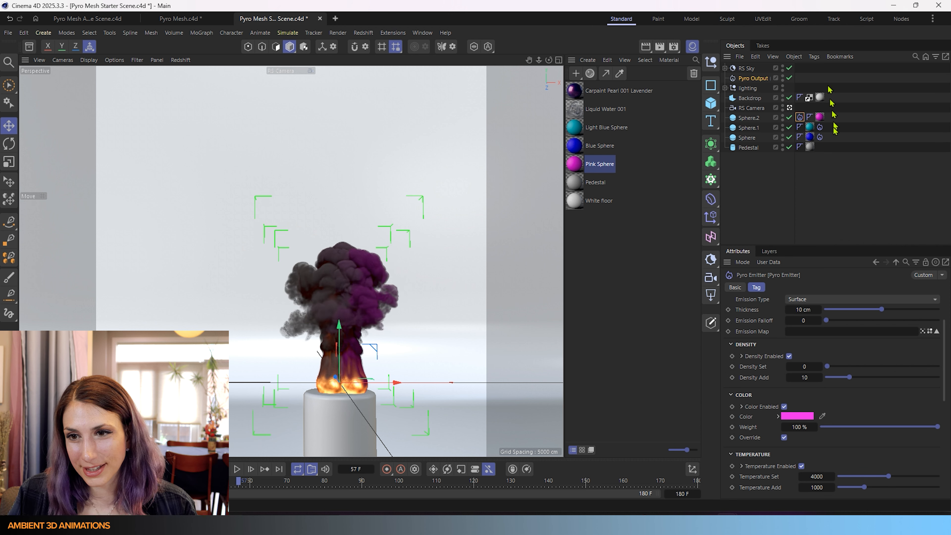
Step: Copy the Light Blue Sphere material's base color into the Pyro Emitter color of Sphere.1
{"action": "left_click", "coordinate": [578, 134]}
{"action": "right_click", "coordinate": [809, 325]}
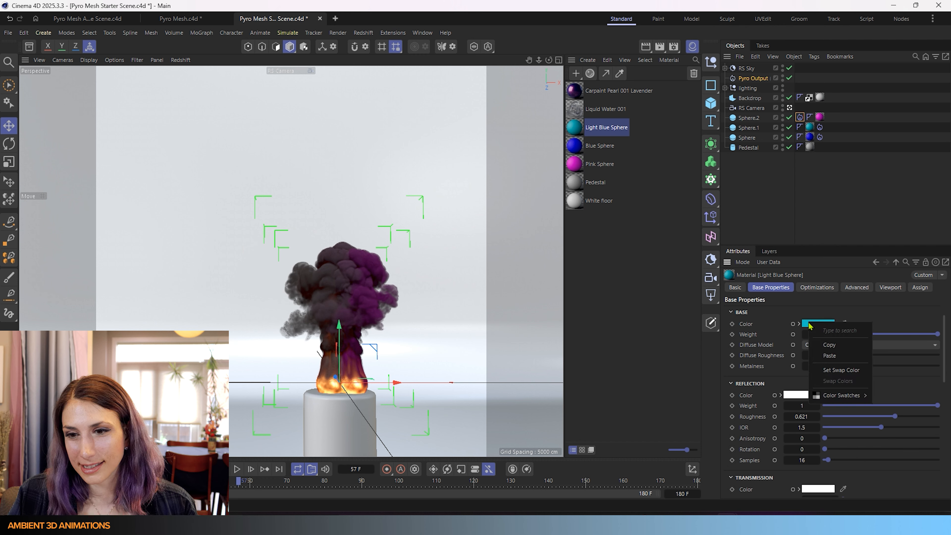
{"action": "left_click", "coordinate": [822, 346]}
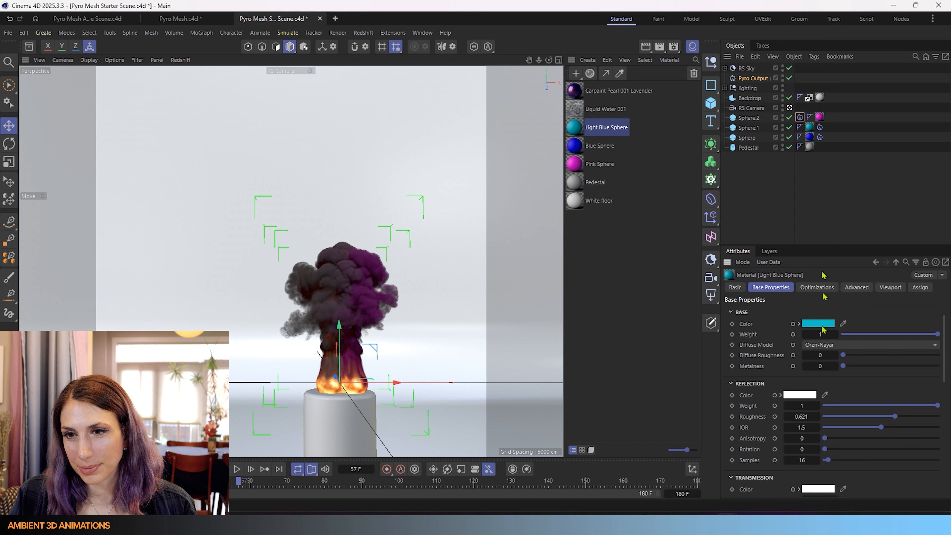
{"action": "left_click", "coordinate": [819, 127]}
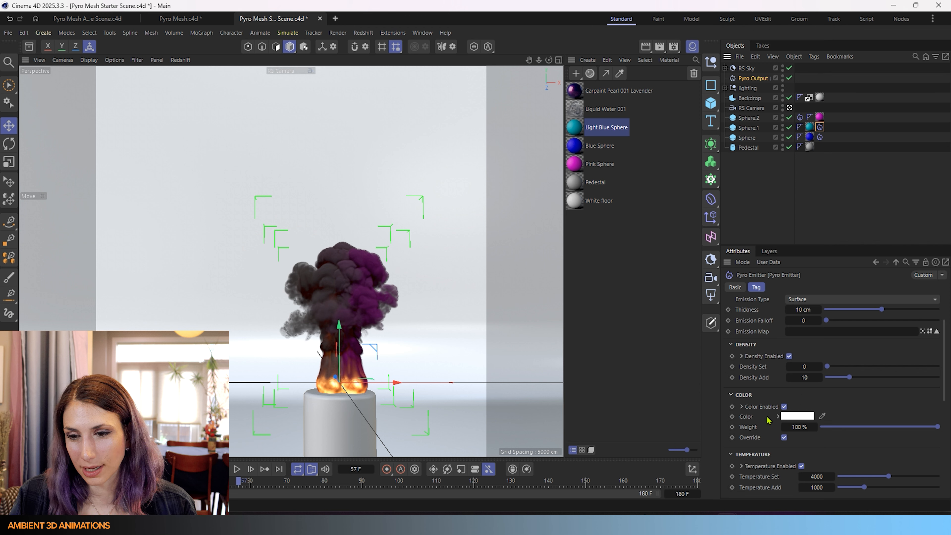
{"action": "right_click", "coordinate": [804, 416]}
{"action": "left_click", "coordinate": [822, 446]}
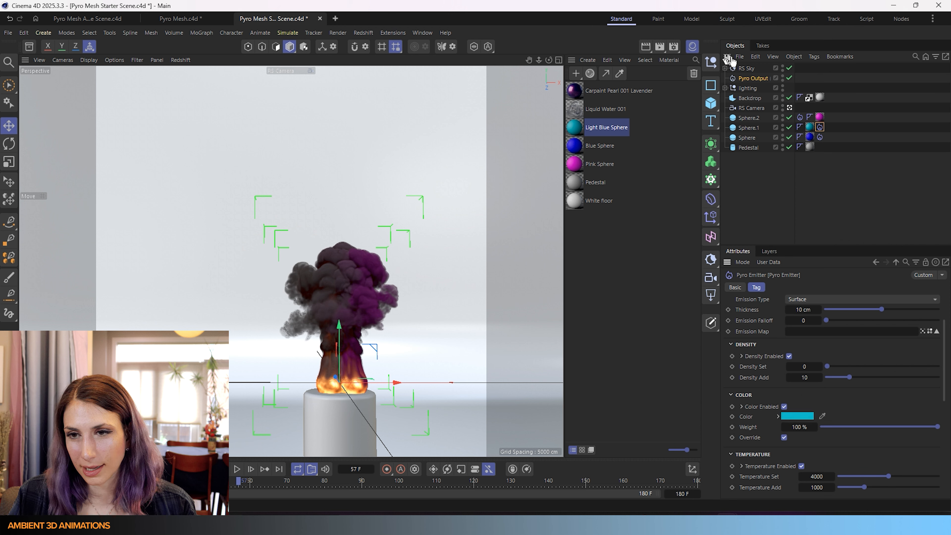
Step: Copy the Blue Sphere material's base color into the Pyro Emitter color of Sphere
{"action": "left_click", "coordinate": [583, 152]}
{"action": "right_click", "coordinate": [811, 325]}
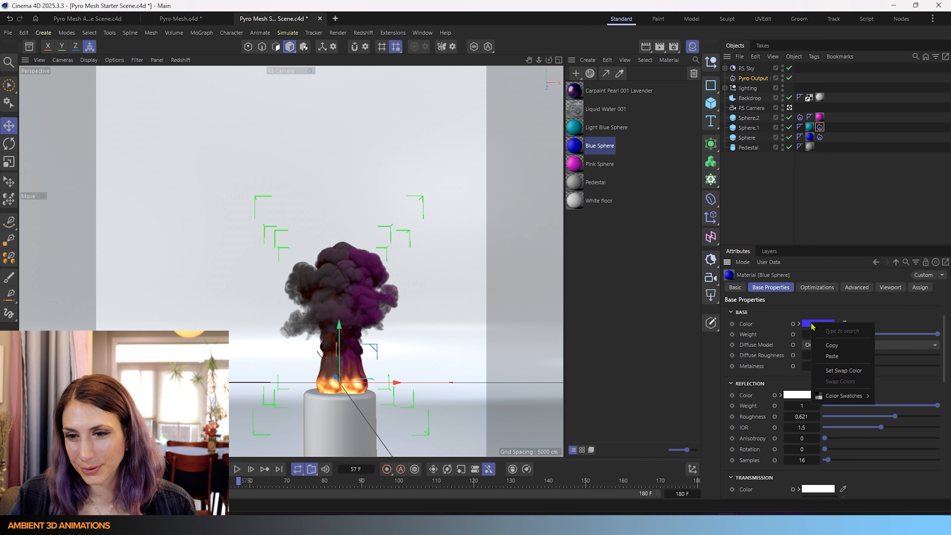
{"action": "left_click", "coordinate": [831, 344]}
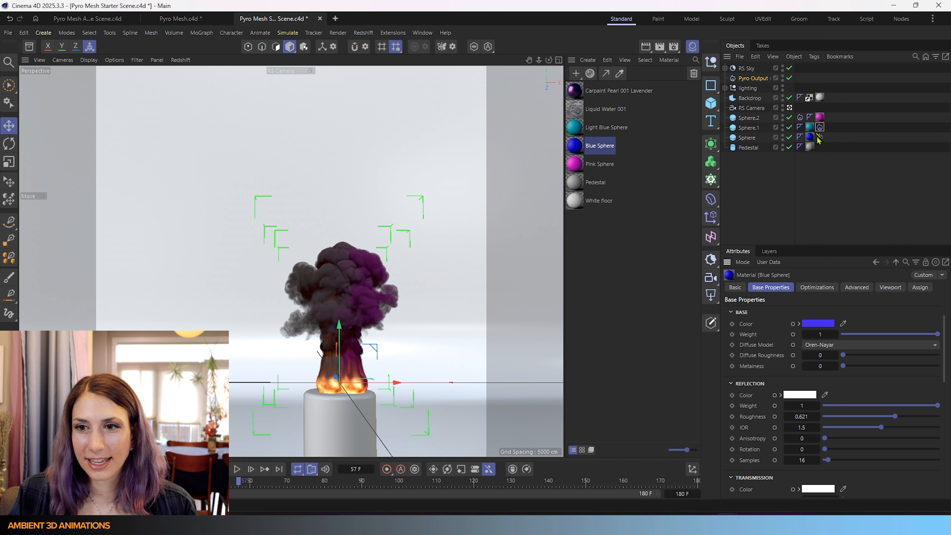
{"action": "left_click", "coordinate": [819, 138]}
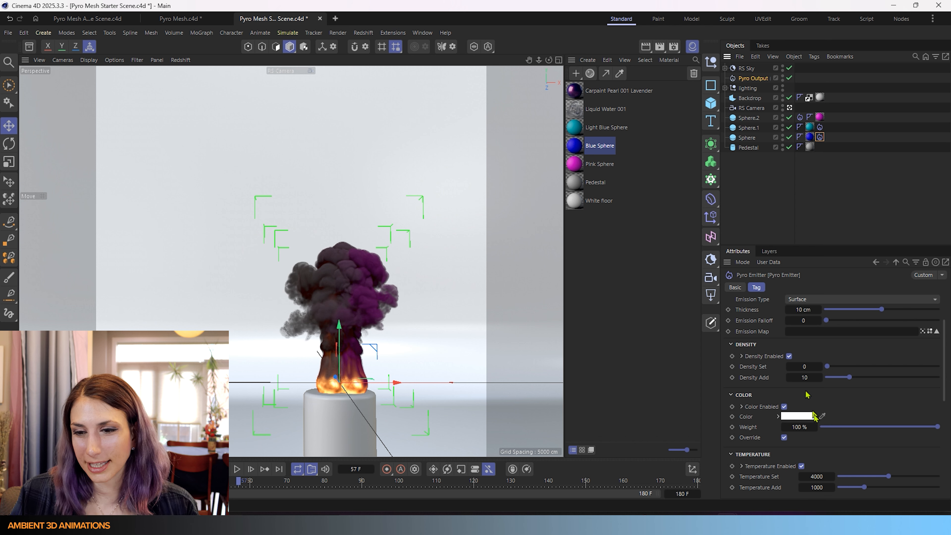
{"action": "right_click", "coordinate": [798, 416]}
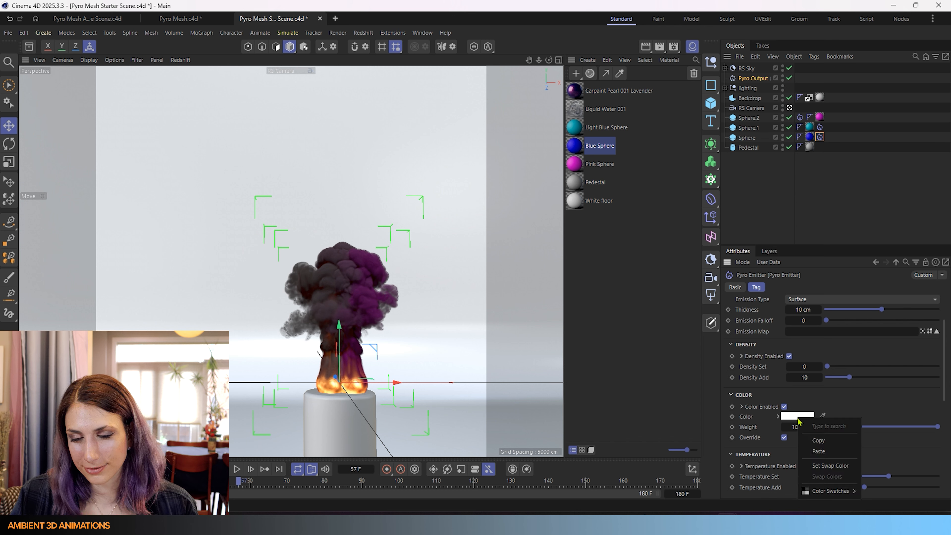
{"action": "left_click", "coordinate": [818, 451]}
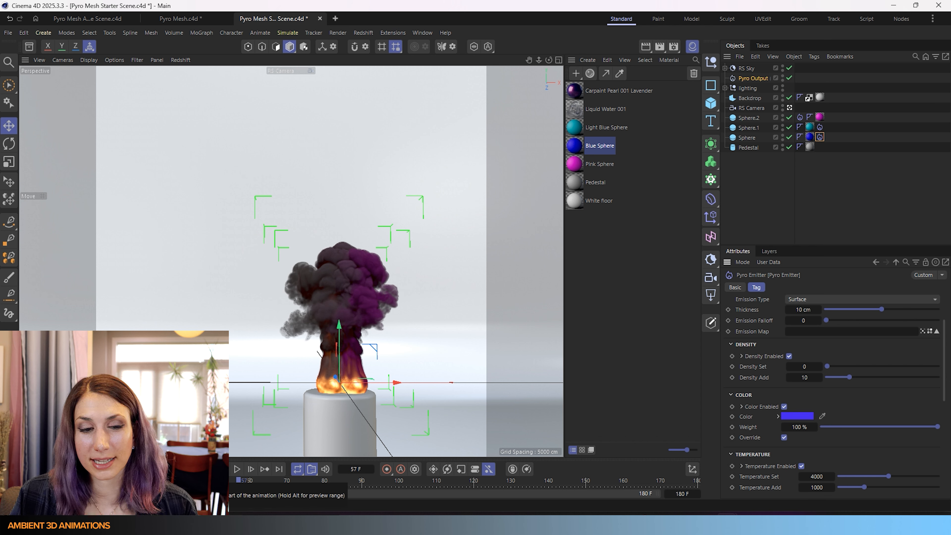
Step: Replay the simulation from the start, leave the RS Camera view, pause at frame 91 and examine the smoke colors from several sides
{"action": "key", "text": "shift+f"}
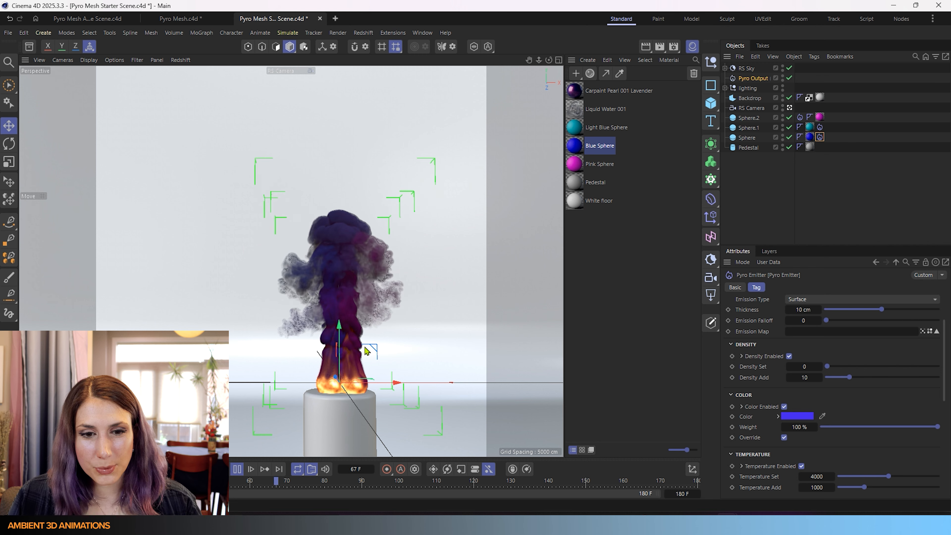
{"action": "left_click", "coordinate": [790, 108]}
{"action": "left_click", "coordinate": [789, 110]}
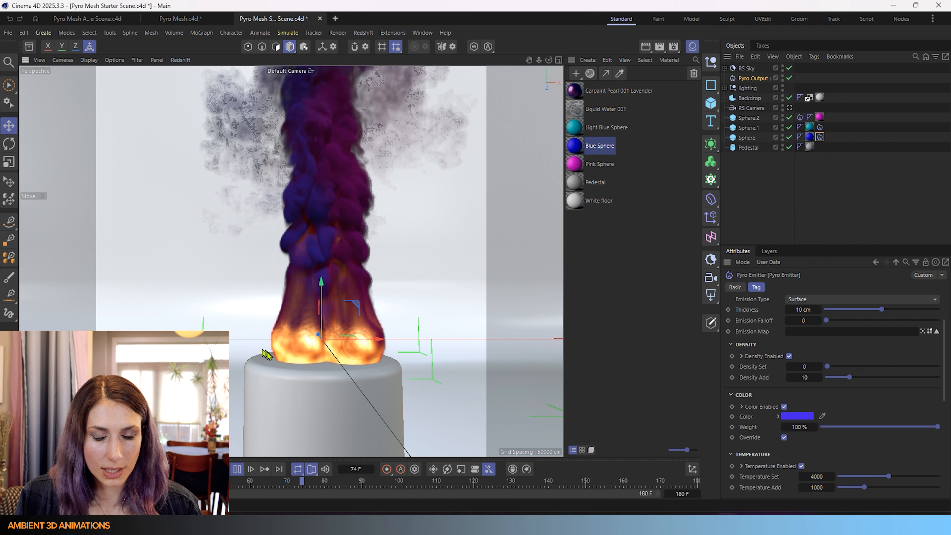
{"action": "left_click_drag", "start_coordinate": [219, 315], "coordinate": [235, 333], "text": "alt"}
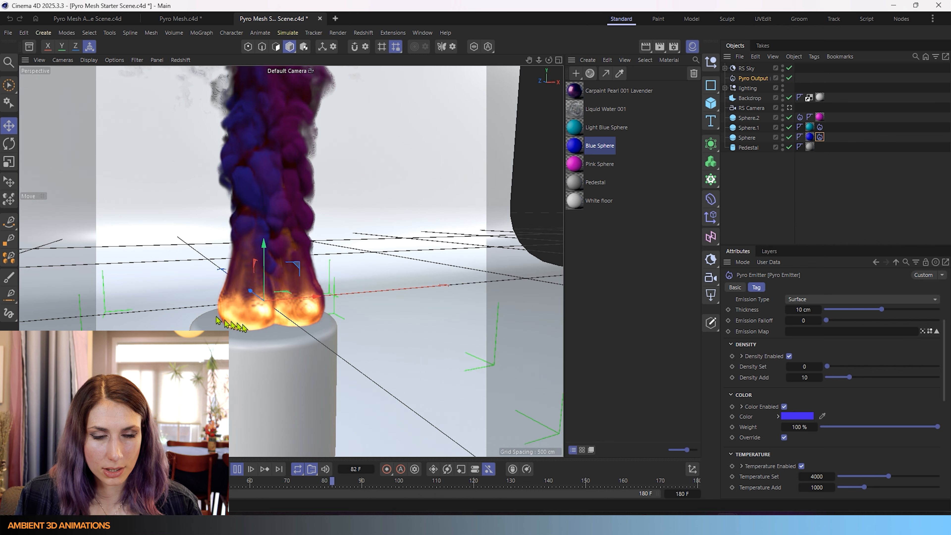
{"action": "middle_click_drag", "start_coordinate": [261, 327], "coordinate": [427, 337], "text": "alt"}
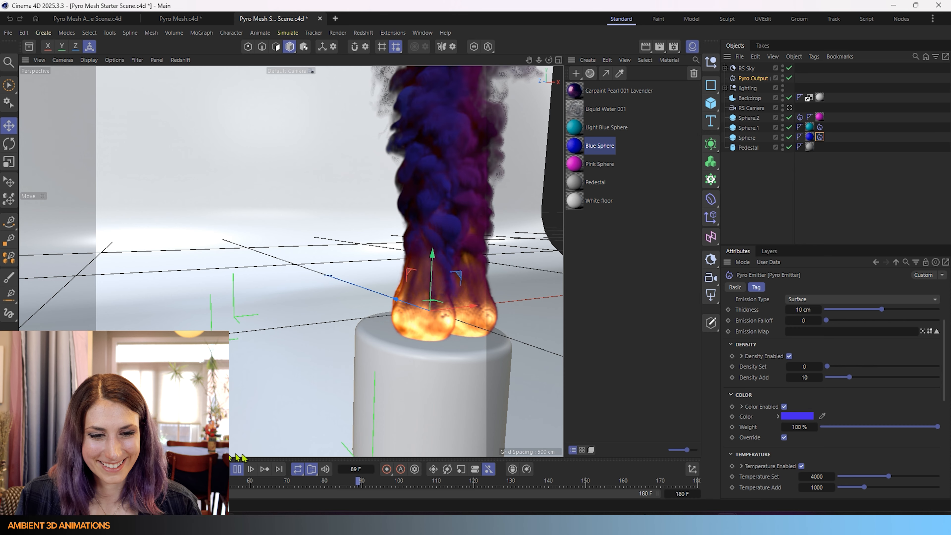
{"action": "left_click", "coordinate": [237, 468]}
{"action": "left_click_drag", "start_coordinate": [351, 320], "coordinate": [217, 312], "text": "alt"}
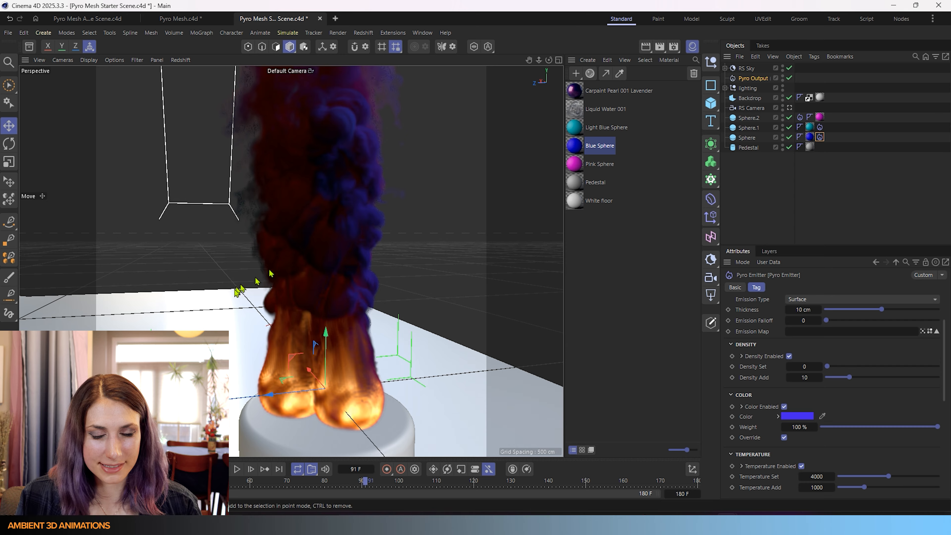
{"action": "left_click_drag", "start_coordinate": [249, 279], "coordinate": [414, 221], "text": "alt"}
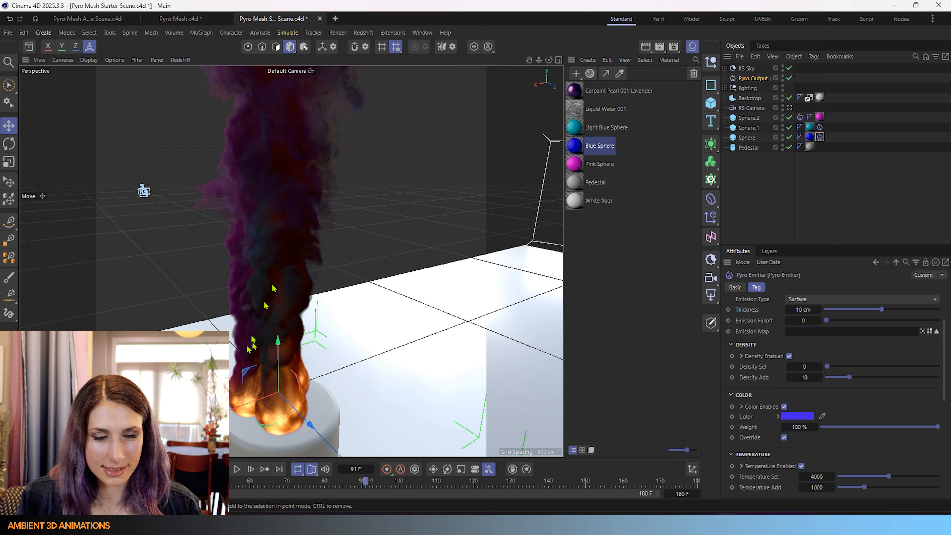
{"action": "left_click_drag", "start_coordinate": [273, 334], "coordinate": [569, 184], "text": "alt"}
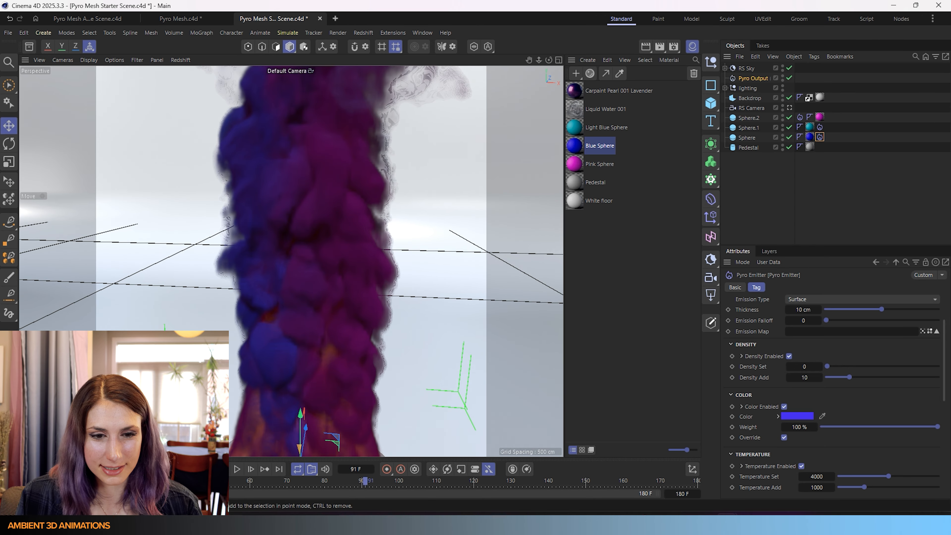
{"action": "scroll", "coordinate": [318, 382], "scroll_direction": "down", "scroll_amount": 6}
{"action": "scroll", "coordinate": [313, 374], "scroll_direction": "down", "scroll_amount": 3}
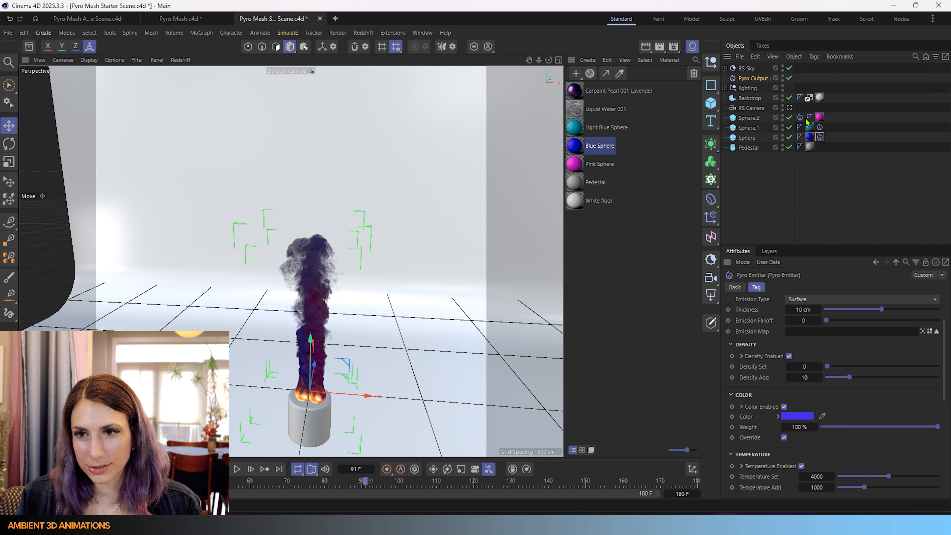
Step: Move Sphere.2's Pyro Emitter tag behind its material tag and add a Rotation force to the scene
{"action": "left_click_drag", "start_coordinate": [800, 117], "coordinate": [826, 118]}
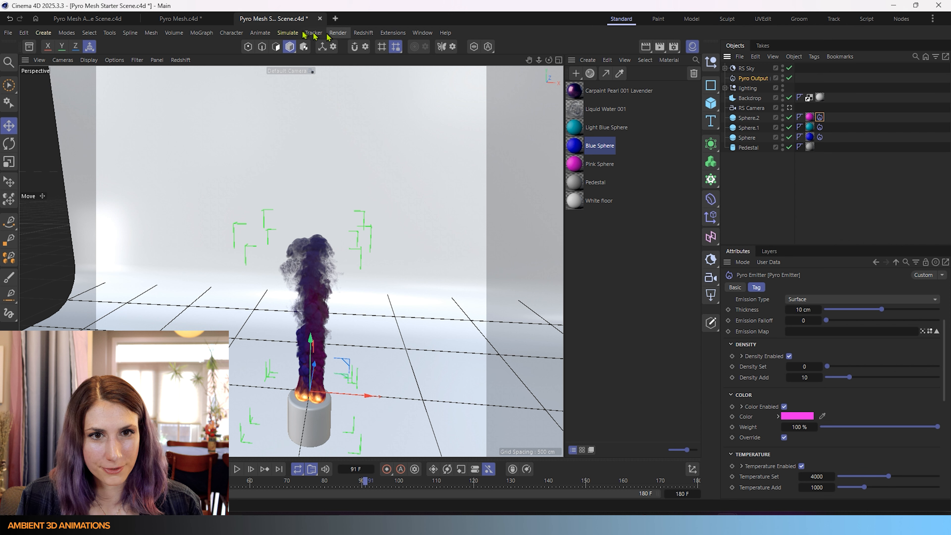
{"action": "left_click", "coordinate": [288, 33]}
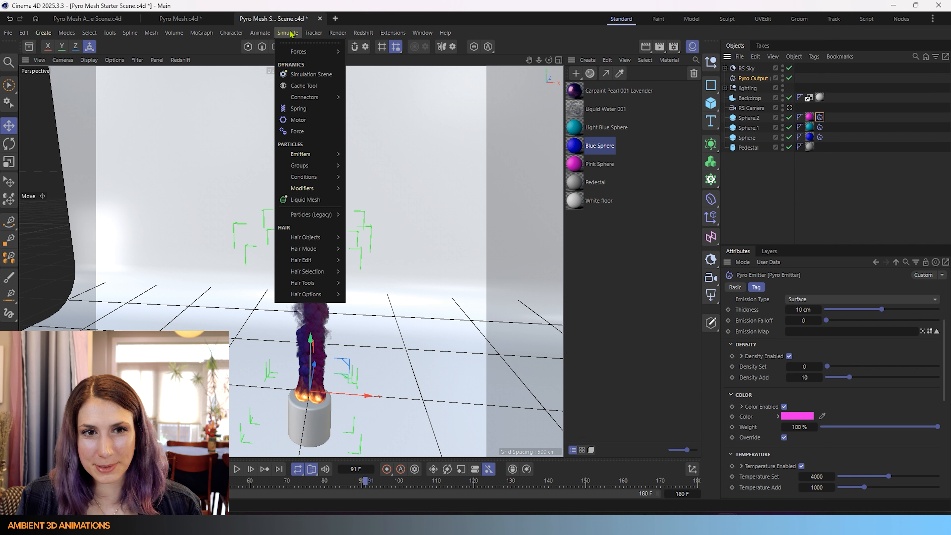
{"action": "mouse_move", "coordinate": [296, 50]}
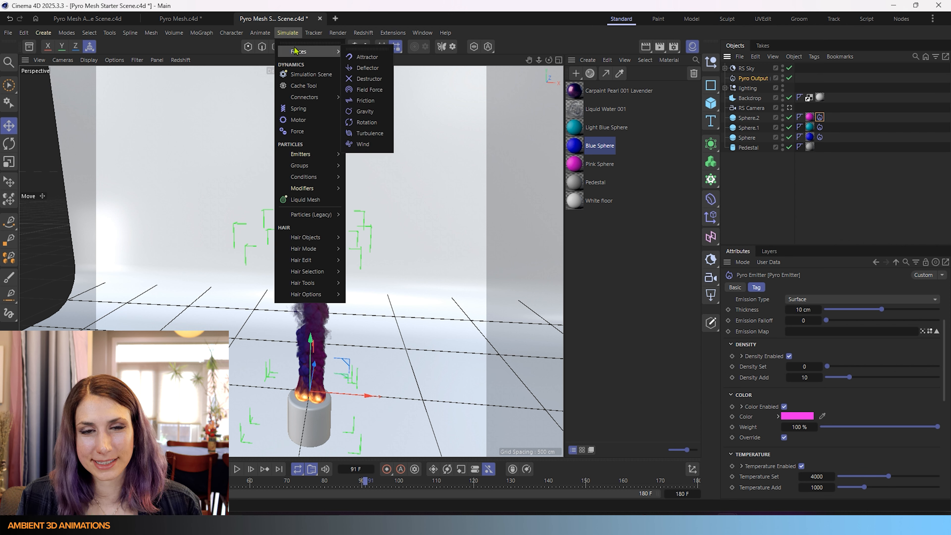
{"action": "left_click", "coordinate": [362, 124]}
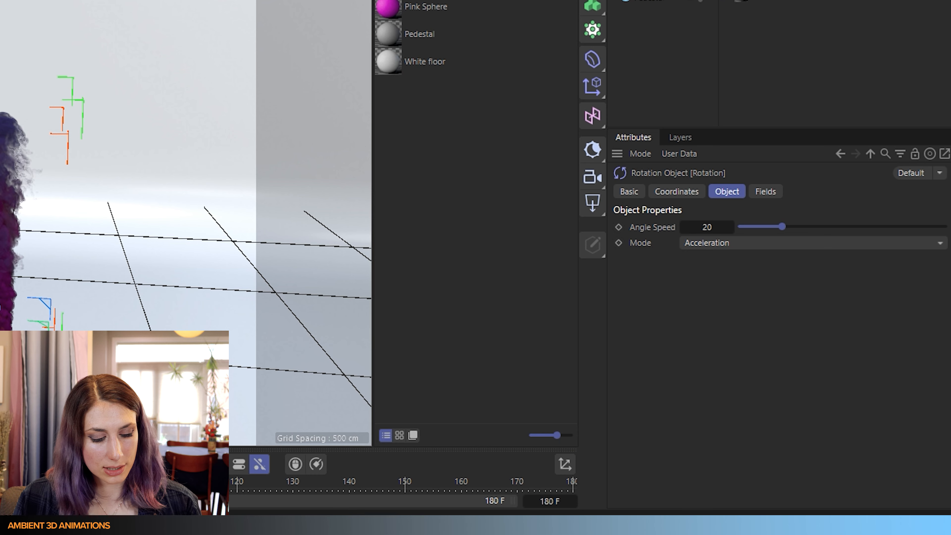
Step: Return to the RS Camera view and raise the Rotation force above the spheres along its vertical axis
{"action": "key", "text": "ctrl+d"}
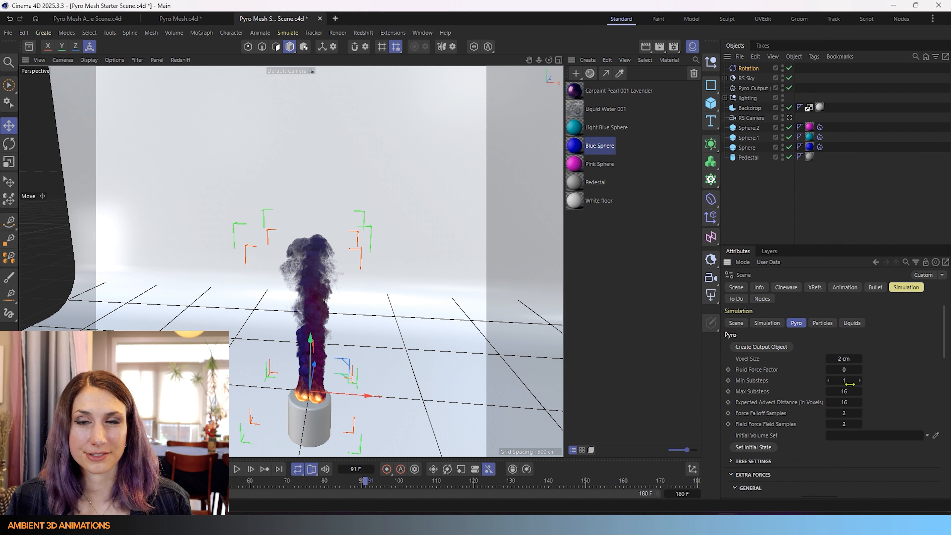
{"action": "left_click", "coordinate": [789, 117]}
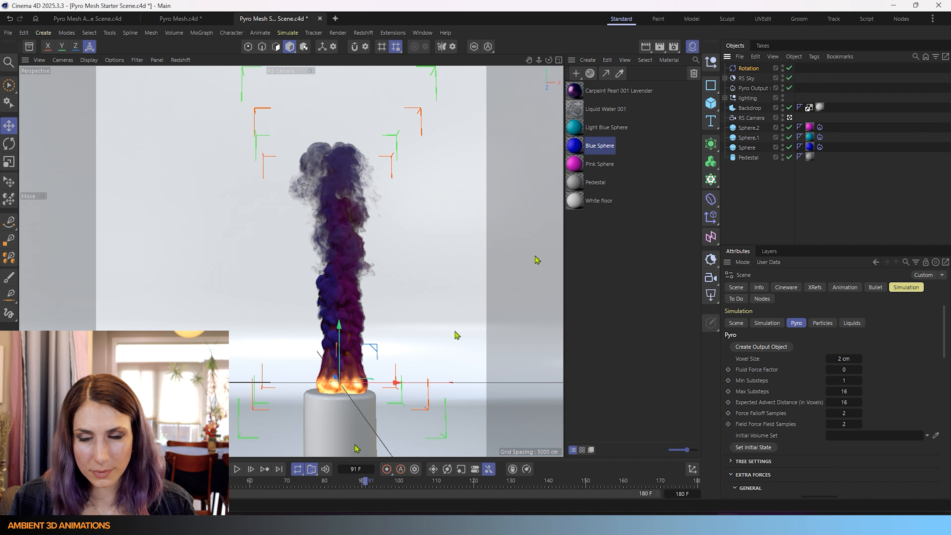
{"action": "left_click", "coordinate": [748, 69]}
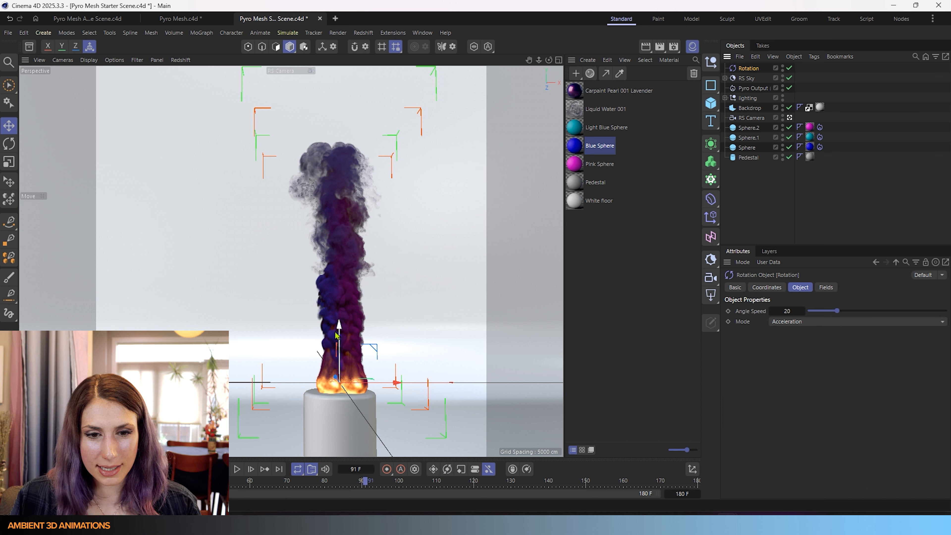
{"action": "left_click_drag", "start_coordinate": [337, 329], "coordinate": [337, 297]}
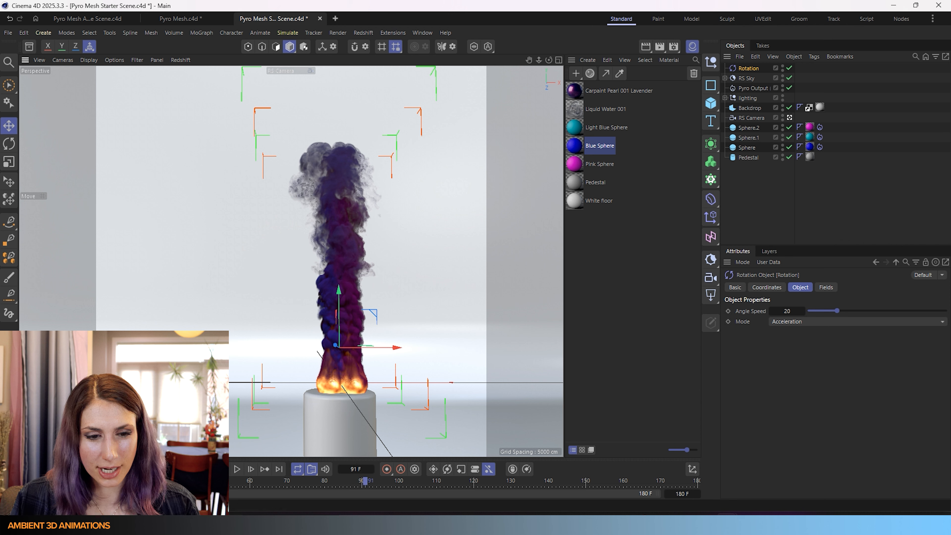
Step: Set the Rotation force's Angle Speed to 100 and Mode to Force while the simulation plays, then replay it to frame 80
{"action": "key", "text": "shift+f"}
{"action": "left_click", "coordinate": [236, 469]}
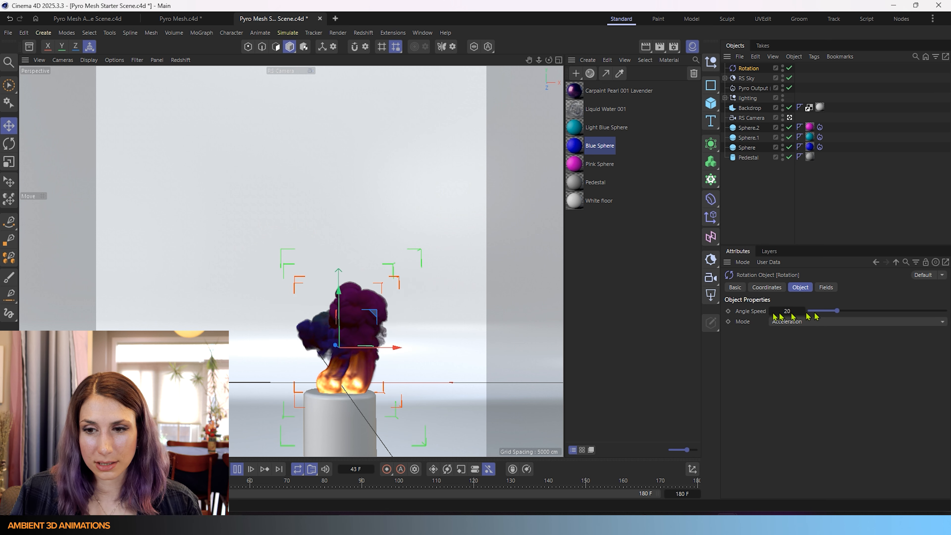
{"action": "left_click_drag", "start_coordinate": [837, 311], "coordinate": [935, 323]}
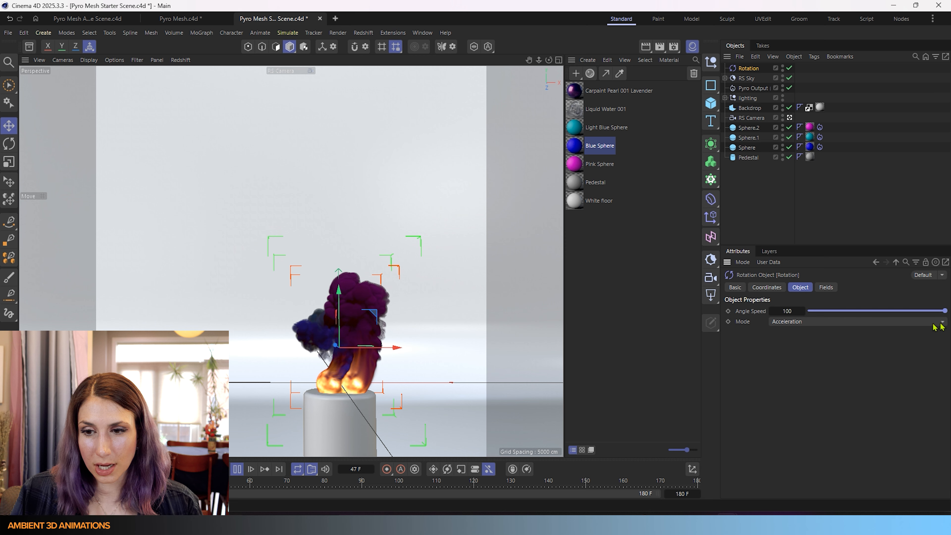
{"action": "left_click", "coordinate": [781, 322]}
{"action": "left_click", "coordinate": [787, 345]}
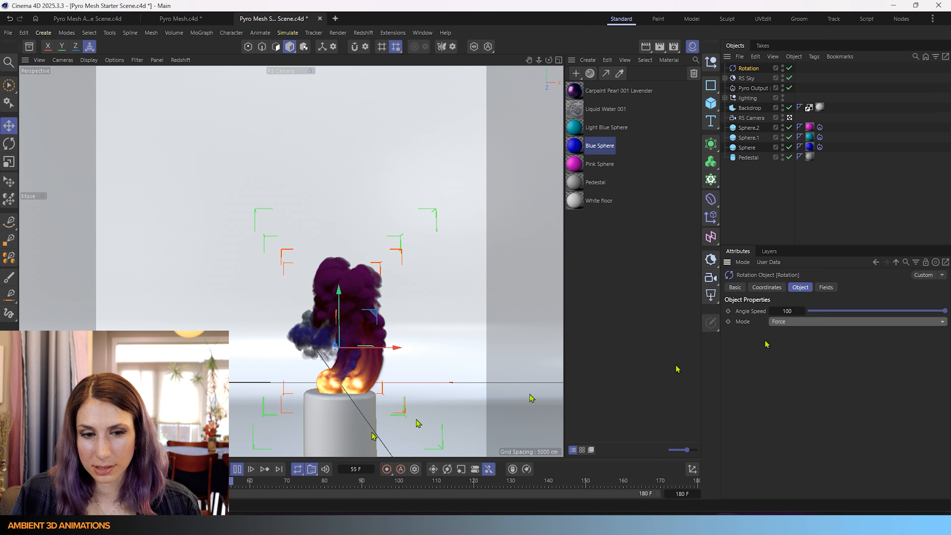
{"action": "key", "text": "shift+f"}
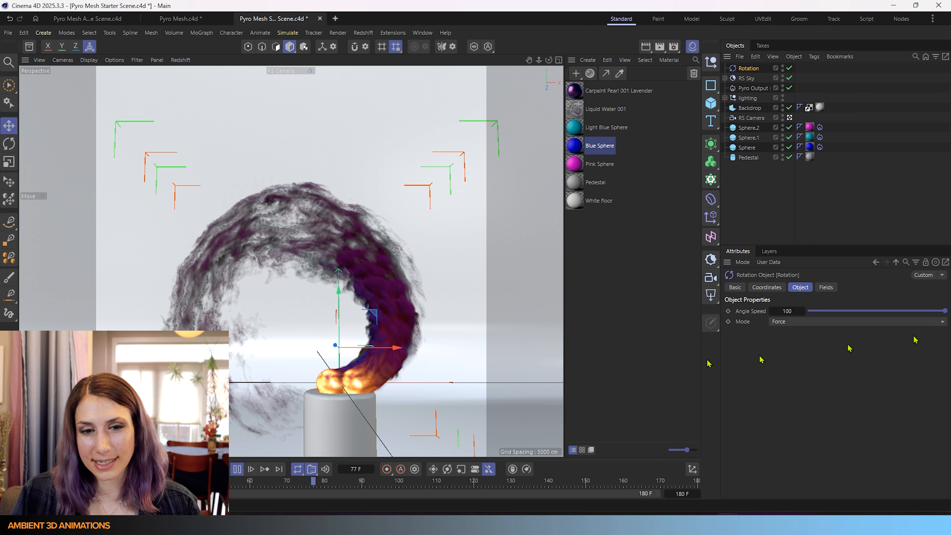
{"action": "left_click", "coordinate": [237, 470]}
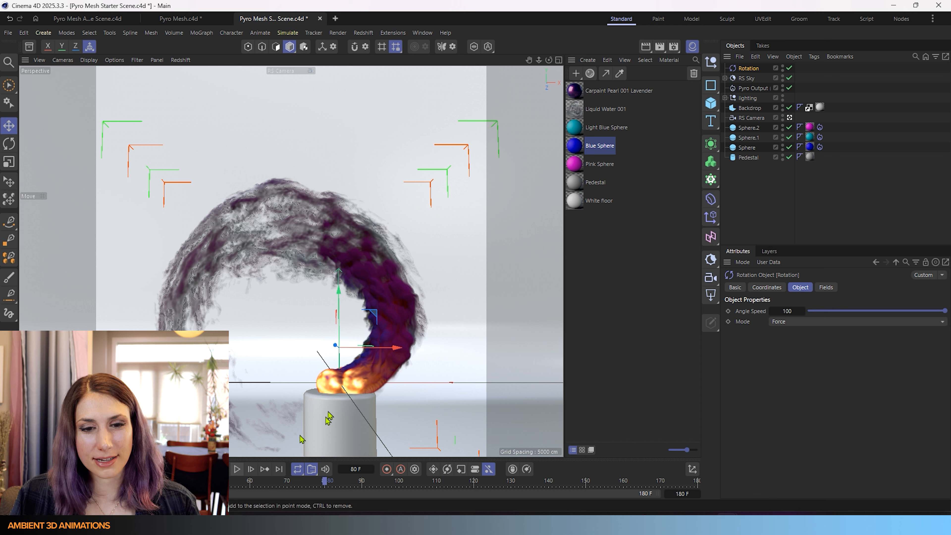
Step: Tip the Rotation force about its X axis so its Z axis stands vertical, and replay the simulation to frame 115
{"action": "key", "text": "r"}
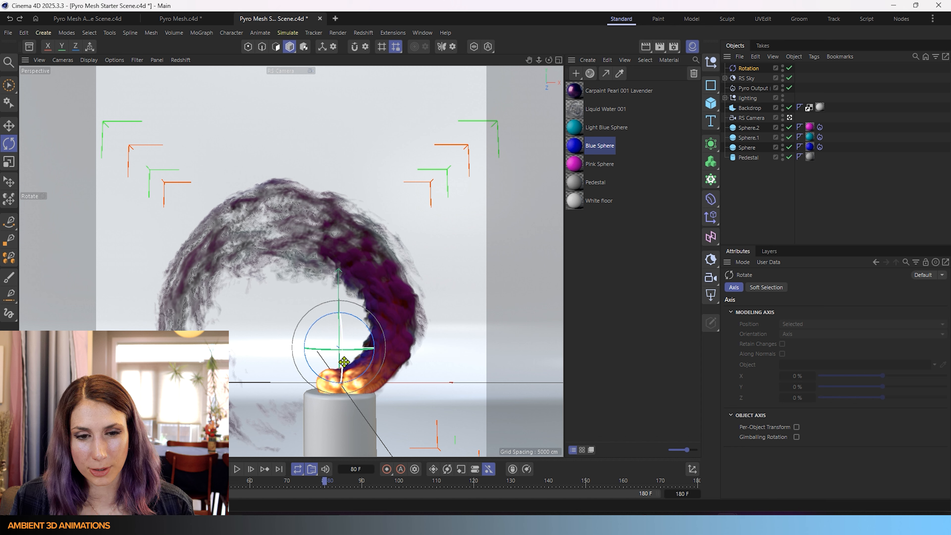
{"action": "left_click_drag", "start_coordinate": [343, 362], "coordinate": [329, 248]}
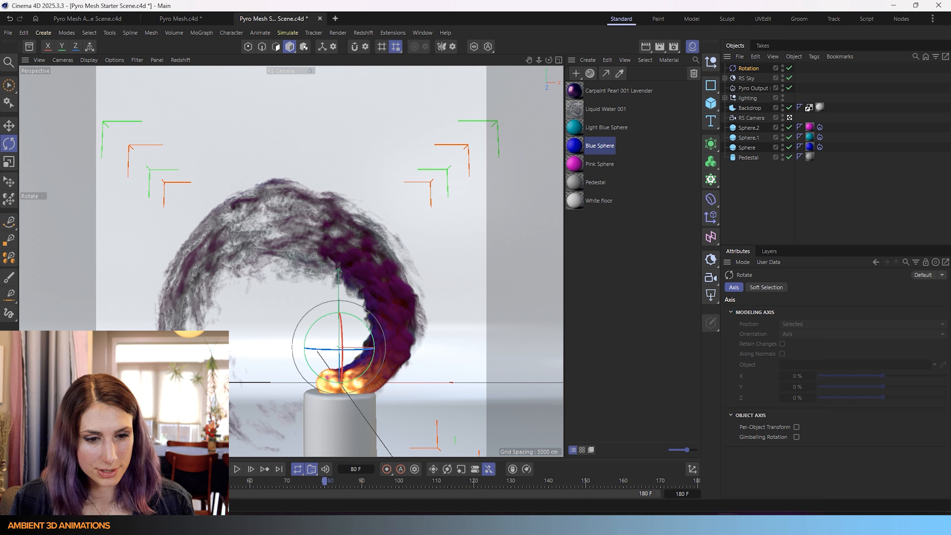
{"action": "key", "text": "shift+f"}
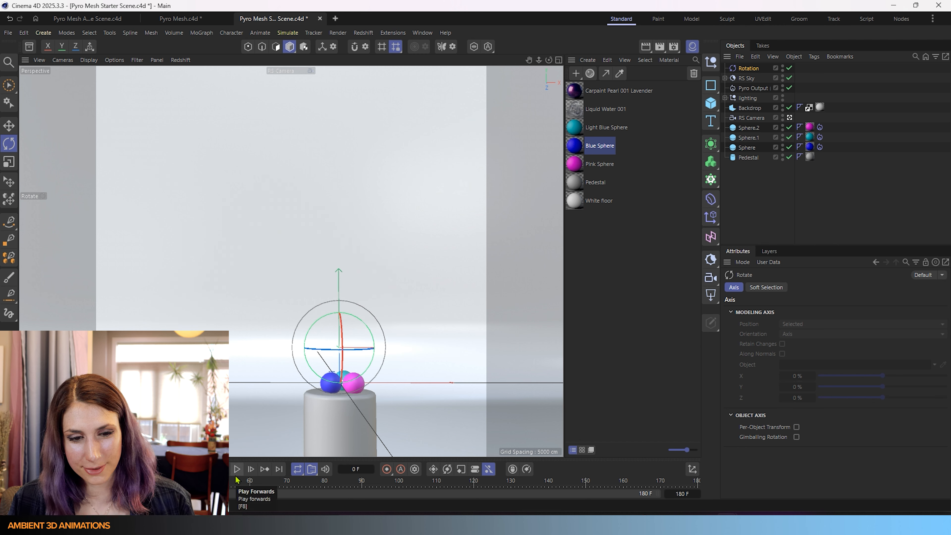
{"action": "left_click", "coordinate": [237, 478]}
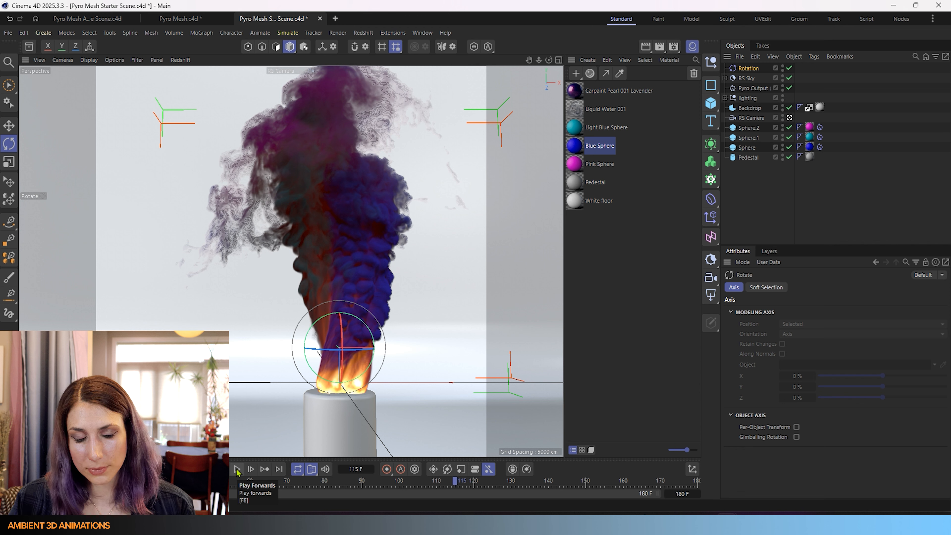
{"action": "left_click", "coordinate": [237, 469]}
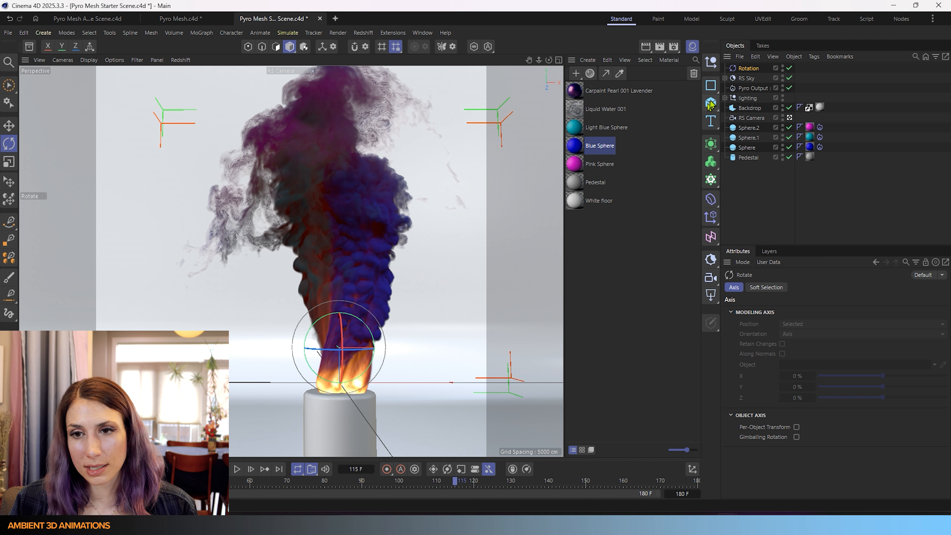
Step: Switch the viewport display to Quick Shading (Lines) and clear the object selection
{"action": "left_click", "coordinate": [341, 423]}
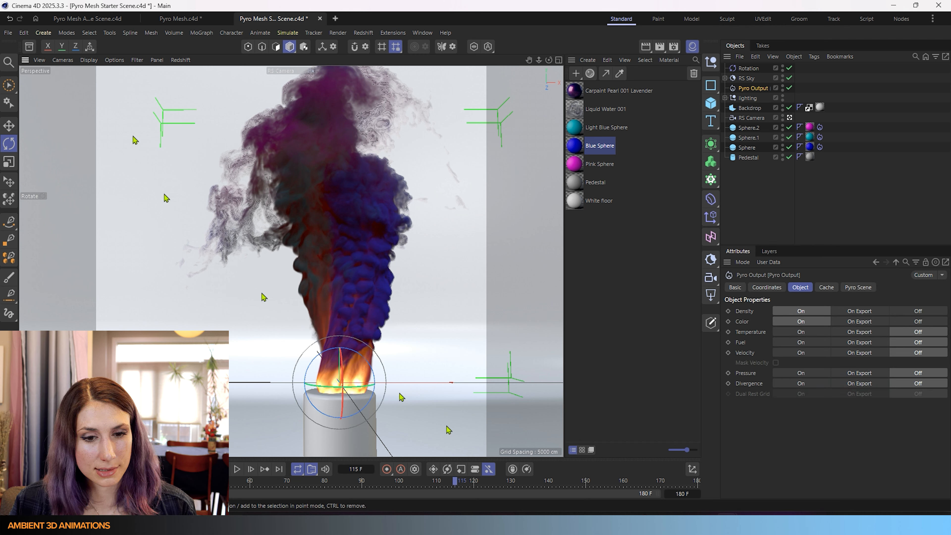
{"action": "left_click", "coordinate": [89, 60]}
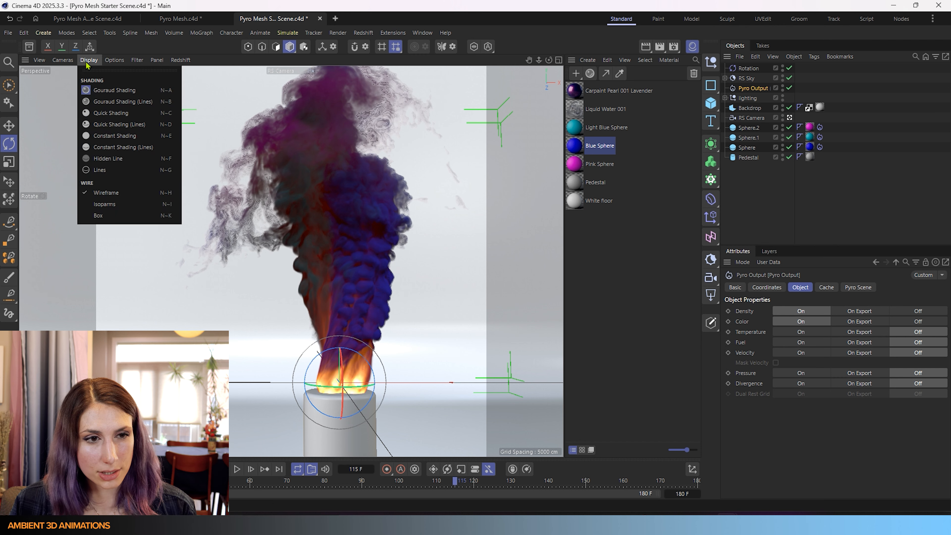
{"action": "left_click", "coordinate": [90, 124]}
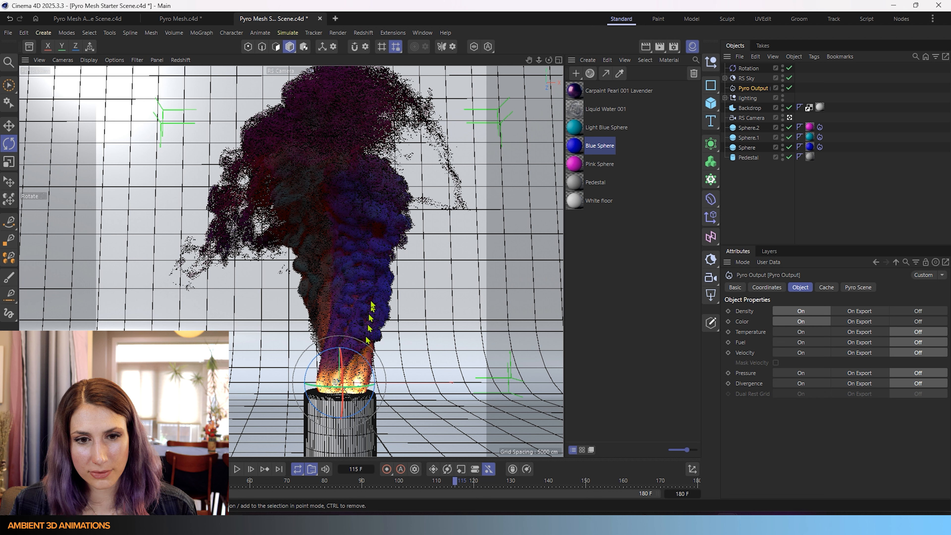
{"action": "left_click", "coordinate": [354, 443]}
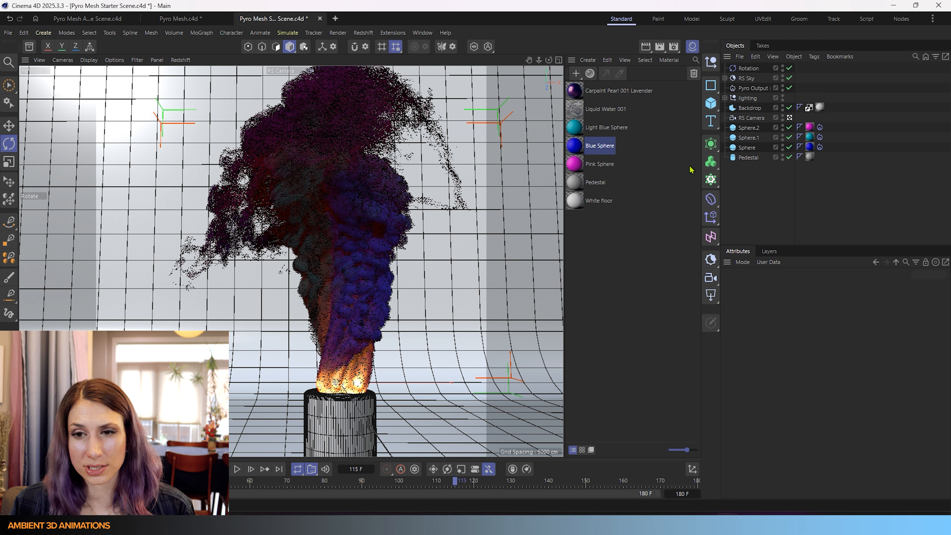
Step: Add a Volume Mesher and make the Pyro Output object its child
{"action": "left_click", "coordinate": [705, 170]}
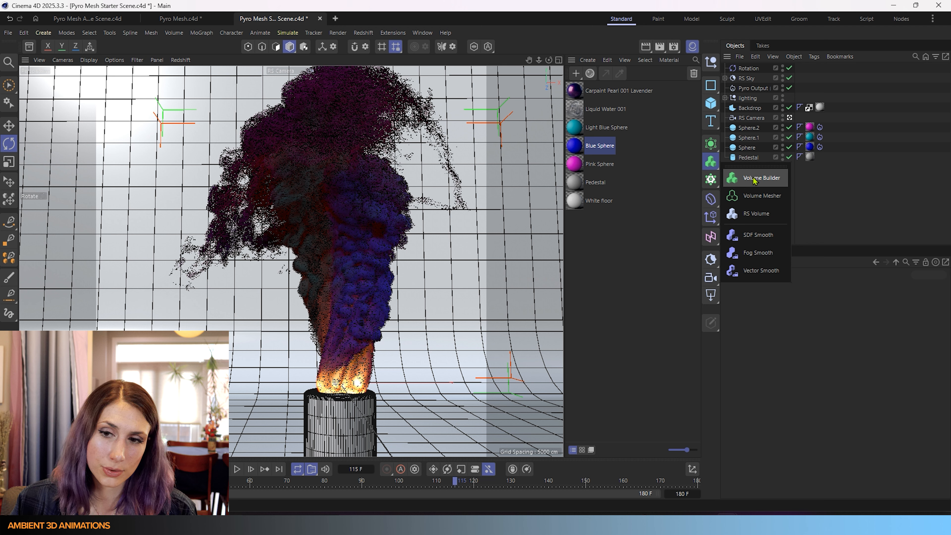
{"action": "left_click", "coordinate": [755, 197]}
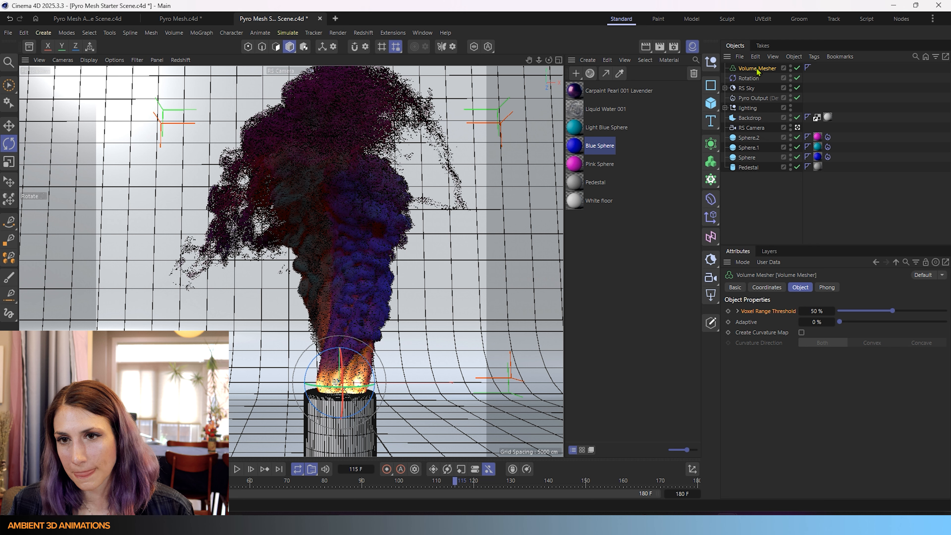
{"action": "left_click", "coordinate": [752, 138]}
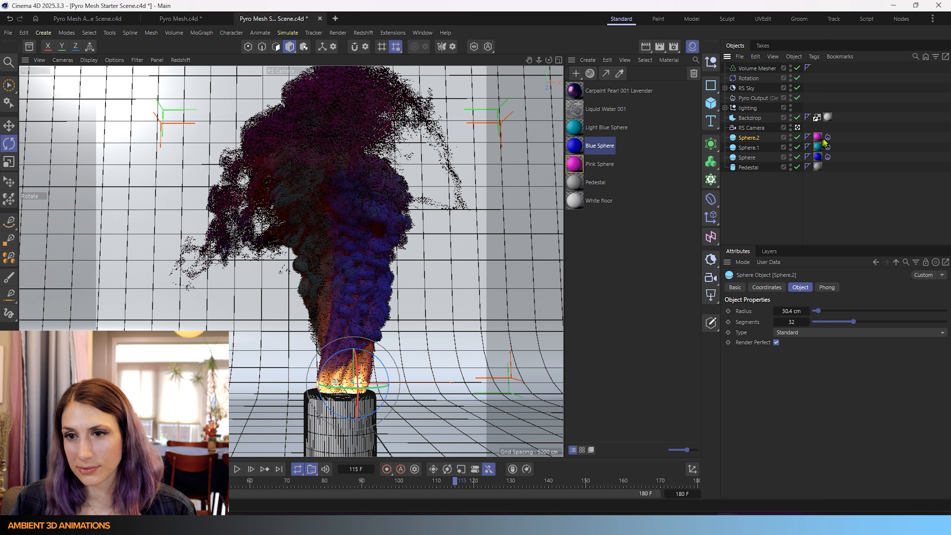
{"action": "left_click", "coordinate": [745, 98]}
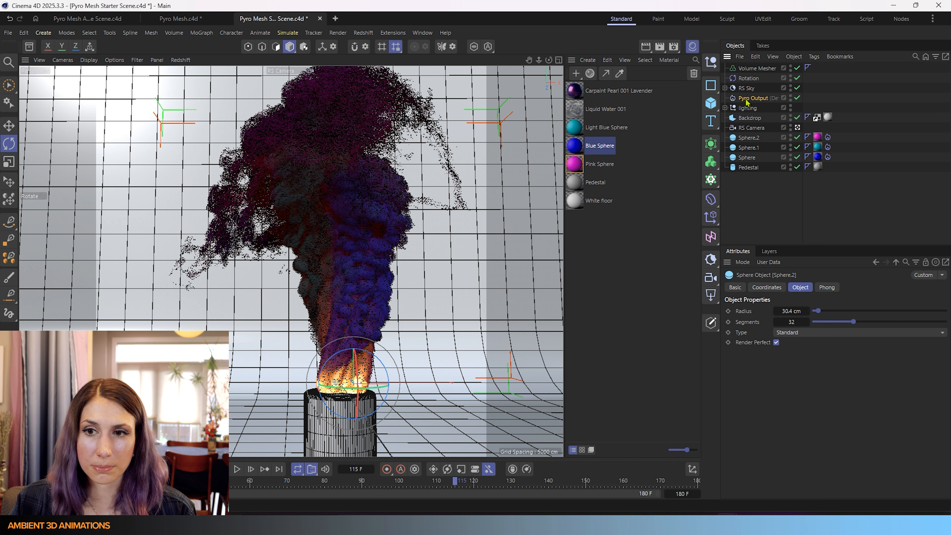
{"action": "left_click_drag", "start_coordinate": [746, 100], "coordinate": [750, 70]}
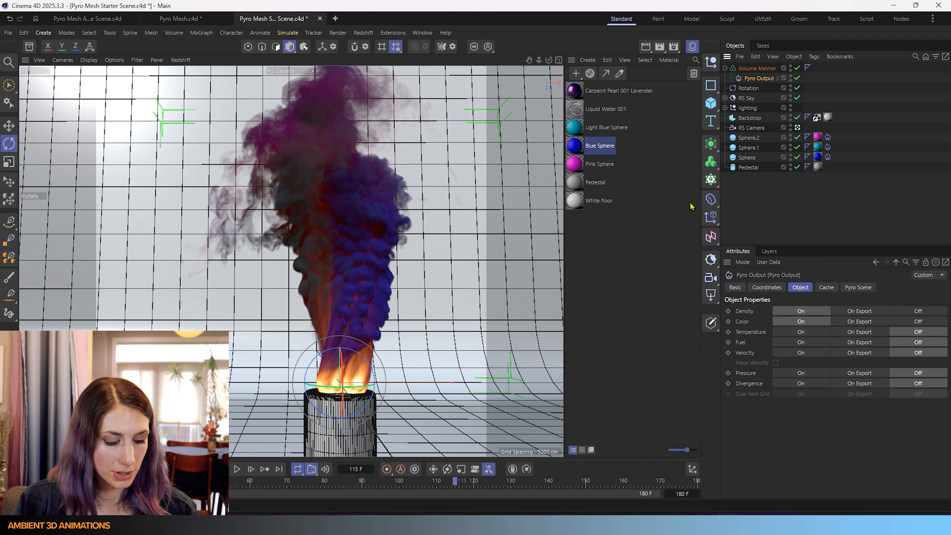
Step: Turn off Draw Pyro in the project's Pyro simulation settings and select the Volume Mesher
{"action": "key", "text": "ctrl+d"}
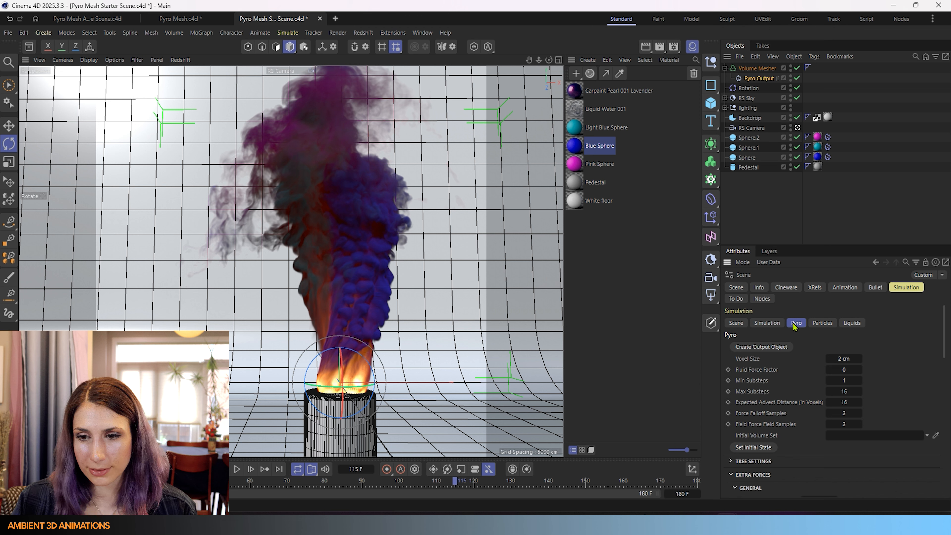
{"action": "scroll", "coordinate": [800, 400], "scroll_direction": "down", "scroll_amount": 10}
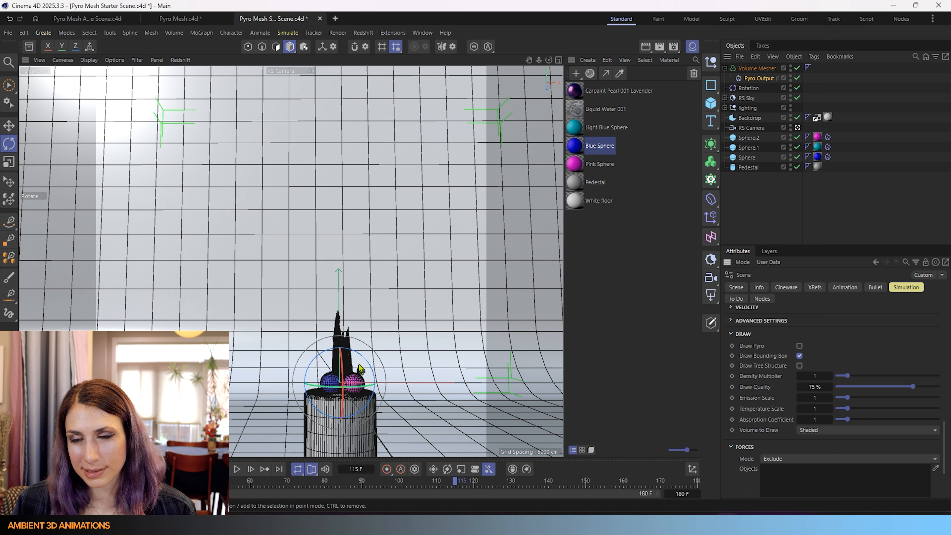
{"action": "left_click", "coordinate": [420, 288]}
{"action": "left_click", "coordinate": [346, 349]}
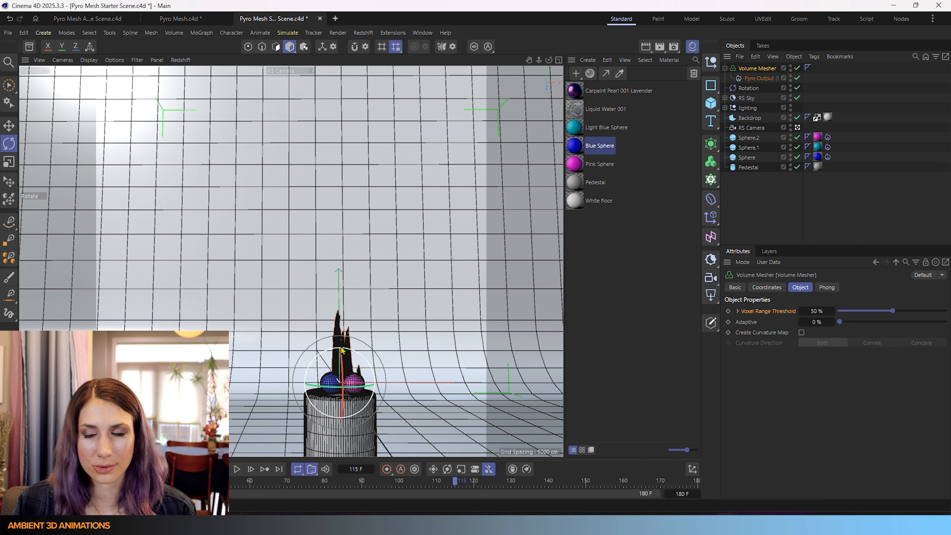
Step: Leave the RS Camera view and lower the Volume Mesher's Voxel Range Threshold to 4% while inspecting the smoke mesh up close
{"action": "left_click", "coordinate": [797, 127]}
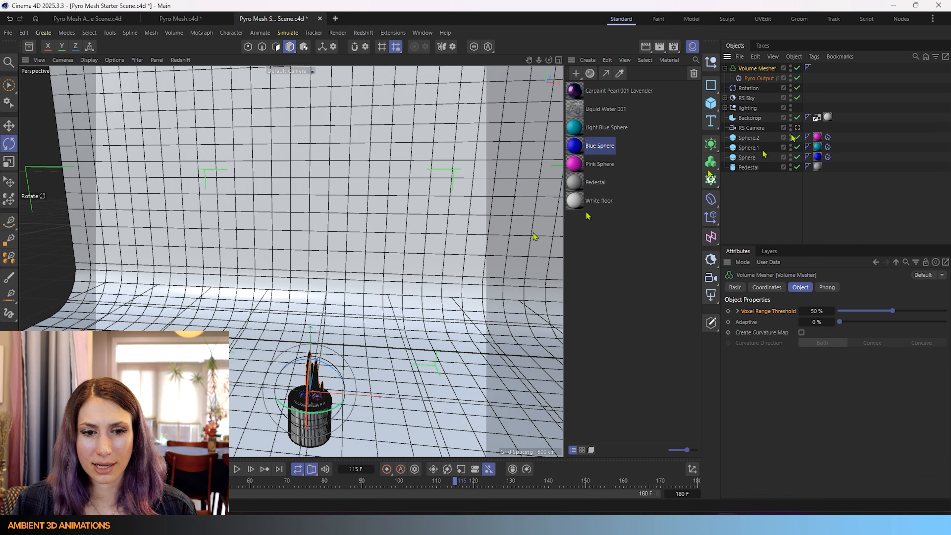
{"action": "scroll", "coordinate": [336, 384], "scroll_direction": "up", "scroll_amount": 5}
{"action": "scroll", "coordinate": [336, 384], "scroll_direction": "up", "scroll_amount": 3}
{"action": "scroll", "coordinate": [312, 353], "scroll_direction": "up", "scroll_amount": 3}
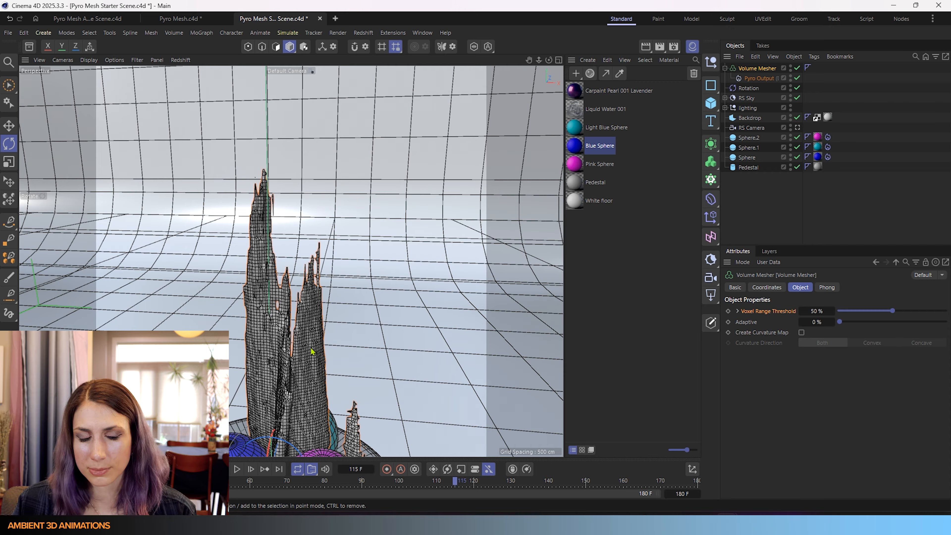
{"action": "scroll", "coordinate": [311, 348], "scroll_direction": "down", "scroll_amount": 3}
{"action": "left_click_drag", "start_coordinate": [297, 370], "coordinate": [297, 339], "text": "alt"}
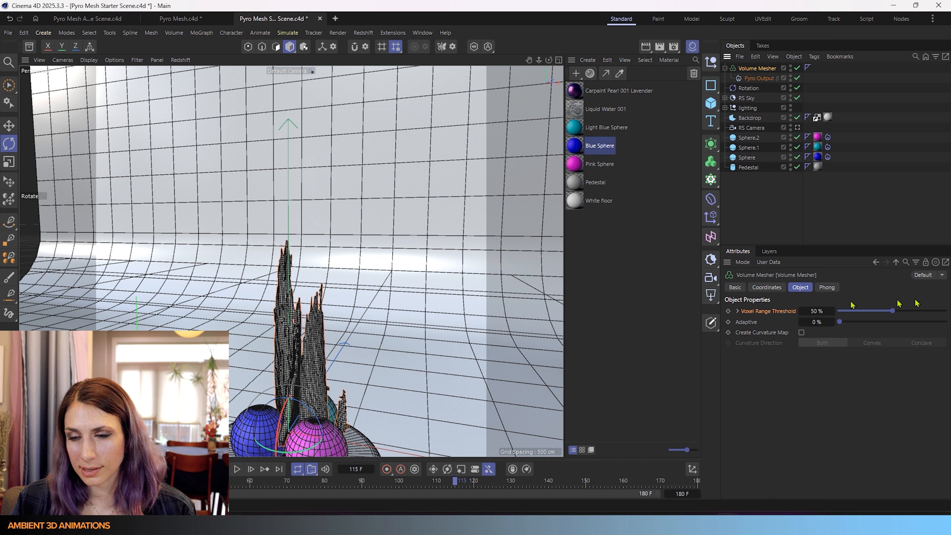
{"action": "left_click_drag", "start_coordinate": [892, 311], "coordinate": [842, 311]}
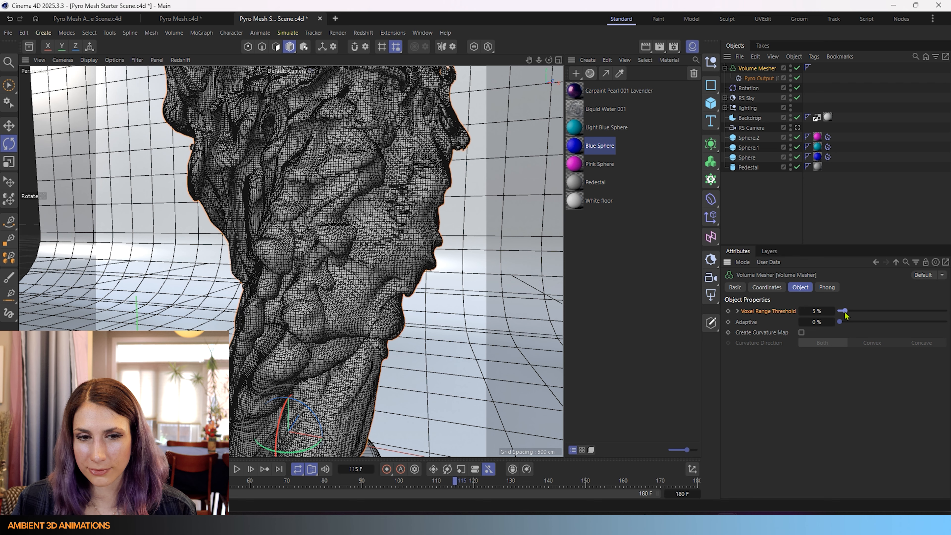
{"action": "scroll", "coordinate": [406, 267], "scroll_direction": "down", "scroll_amount": 3}
{"action": "scroll", "coordinate": [406, 267], "scroll_direction": "down", "scroll_amount": 3}
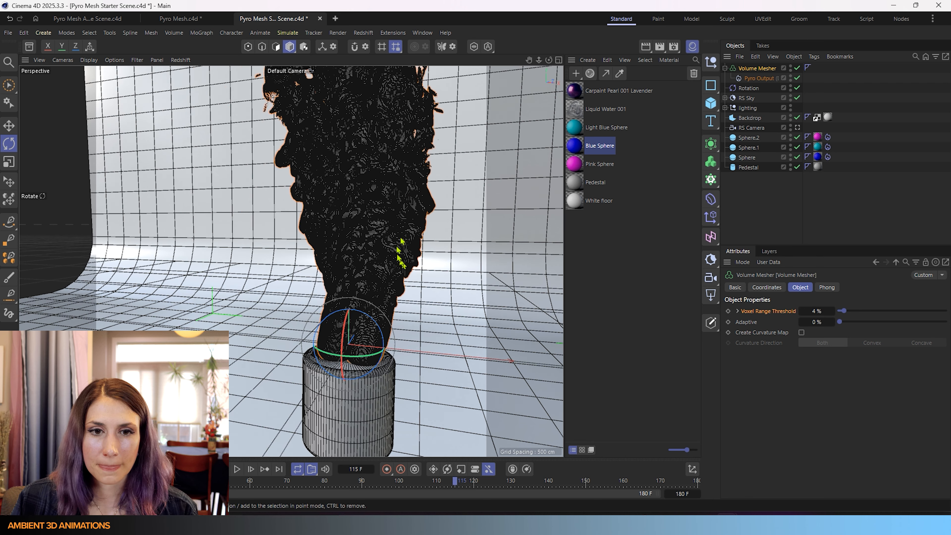
Step: Look through the RS Camera again and switch the viewport display to Gouraud Shading
{"action": "left_click", "coordinate": [797, 127]}
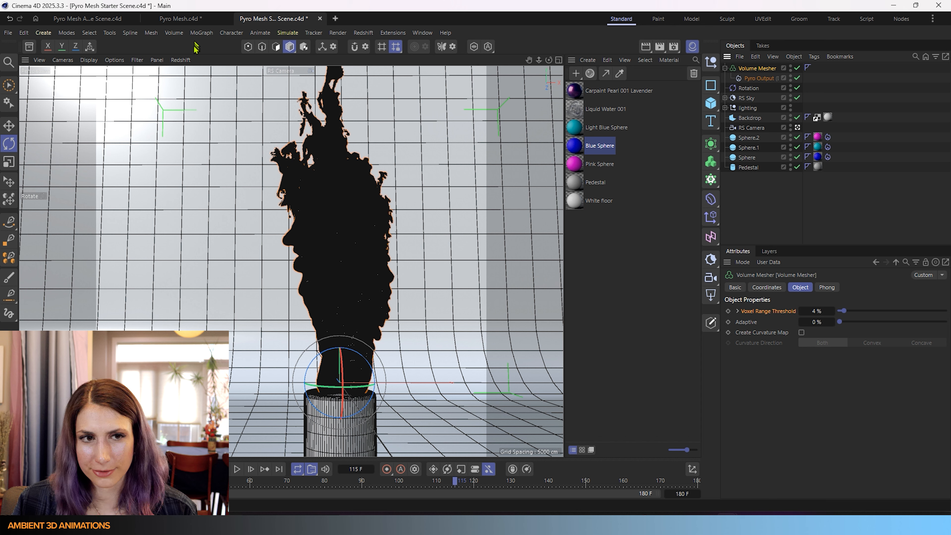
{"action": "left_click", "coordinate": [92, 61]}
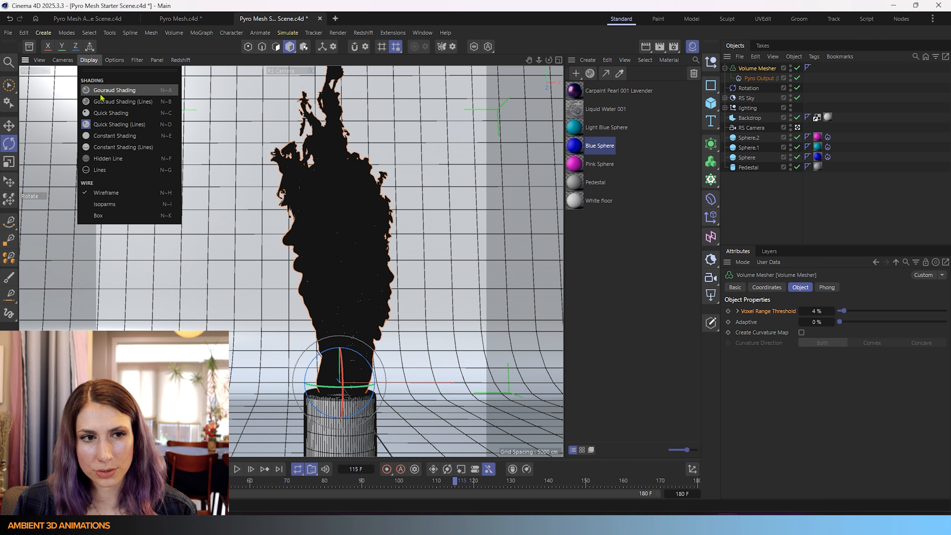
{"action": "left_click", "coordinate": [100, 93]}
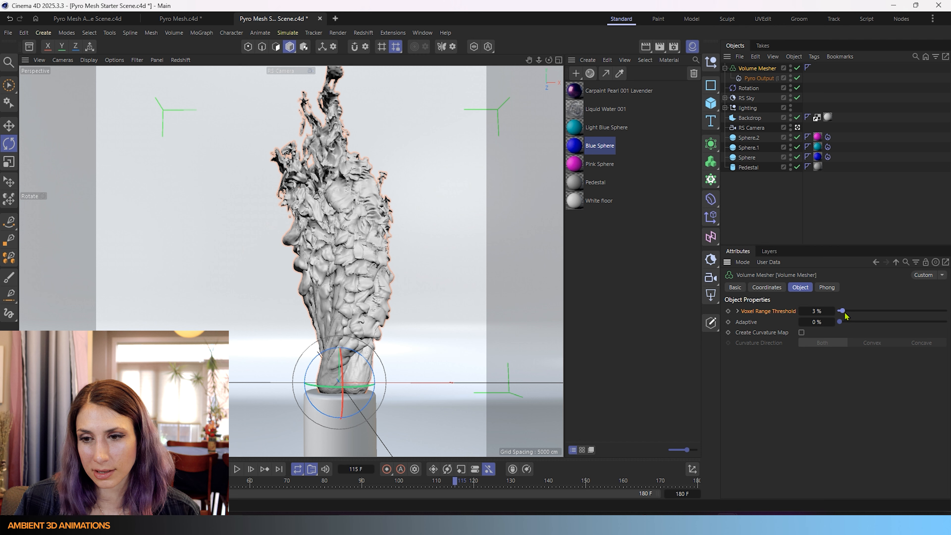
Step: Try Voxel Range Threshold values between 0% and 0.8% on the Volume Mesher, settle on 3% and keyframe it at frame 115
{"action": "mouse_move", "coordinate": [845, 316]}
{"action": "left_mouse_down"}
{"action": "mouse_move", "coordinate": [869, 315]}
{"action": "mouse_move", "coordinate": [840, 316]}
{"action": "left_mouse_up"}
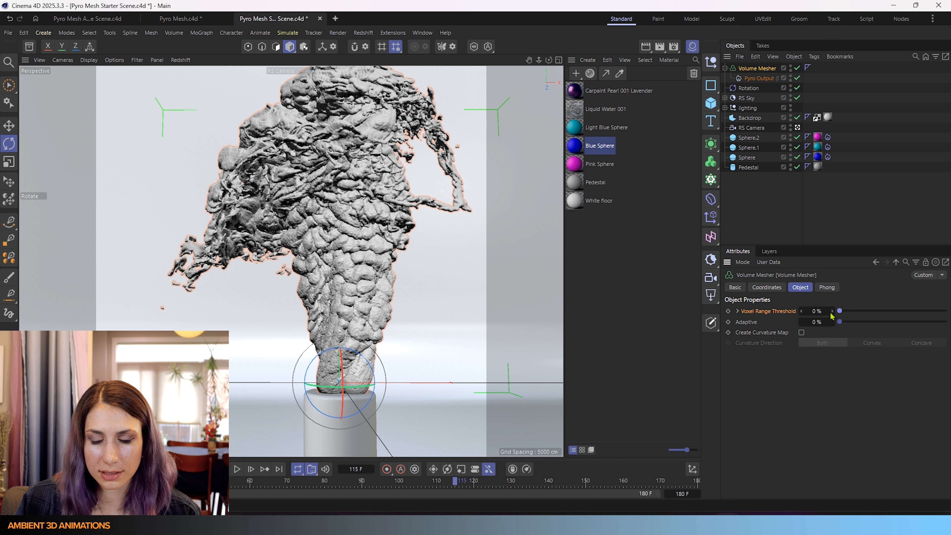
{"action": "left_click", "coordinate": [831, 312]}
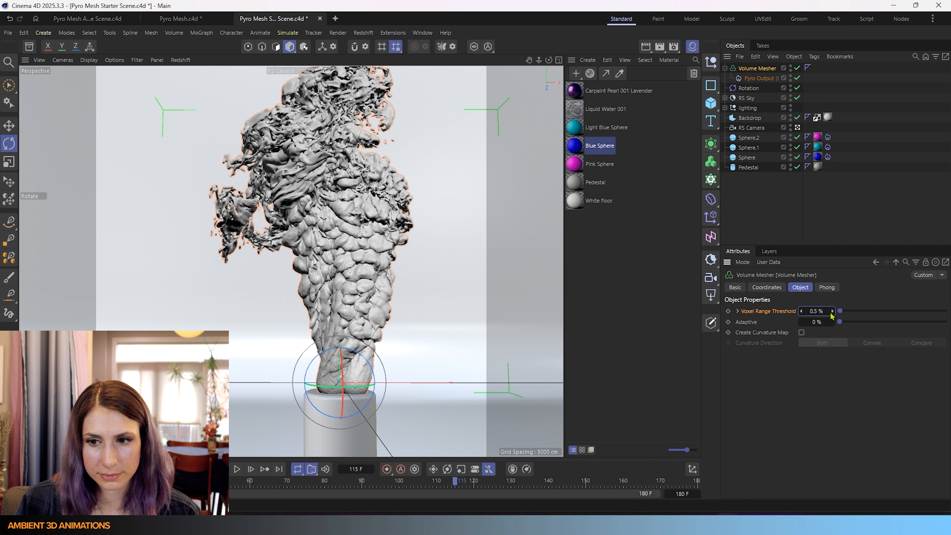
{"action": "left_click", "coordinate": [830, 313]}
{"action": "left_click", "coordinate": [831, 313]}
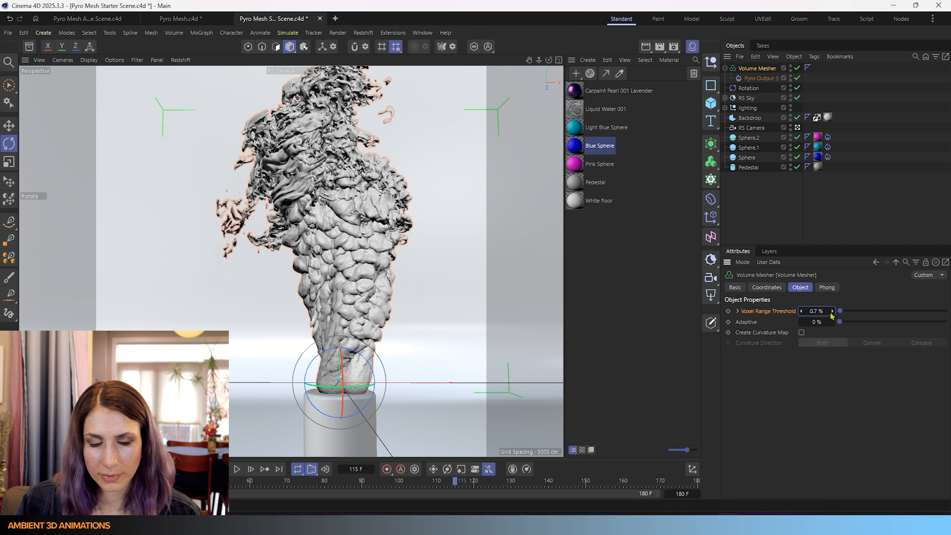
{"action": "left_click", "coordinate": [817, 311]}
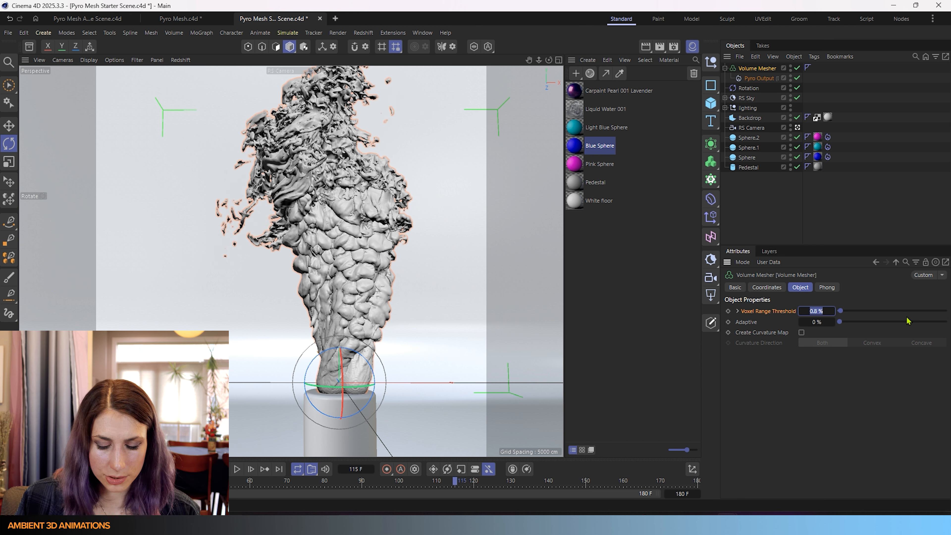
{"action": "type", "text": "3"}
{"action": "key", "text": "Return"}
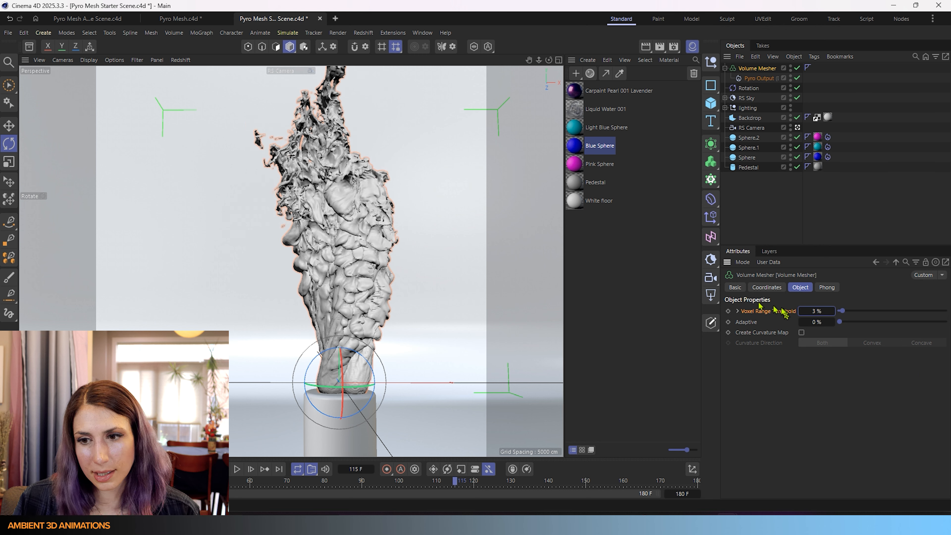
{"action": "left_click", "coordinate": [728, 311]}
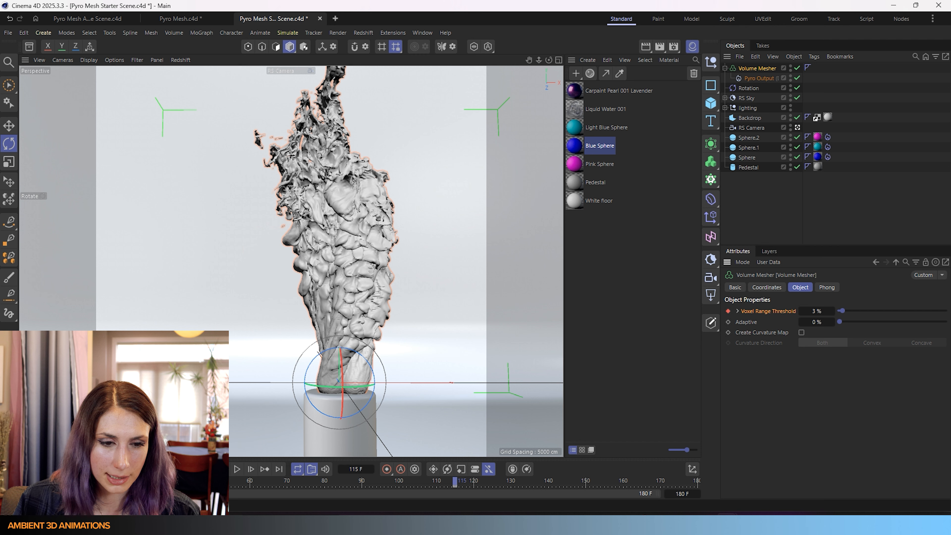
Step: Play the simulation from the start and stop it at frame 27, while the smoke is still low above the pedestal
{"action": "key", "text": "shift+f"}
{"action": "left_click", "coordinate": [236, 469]}
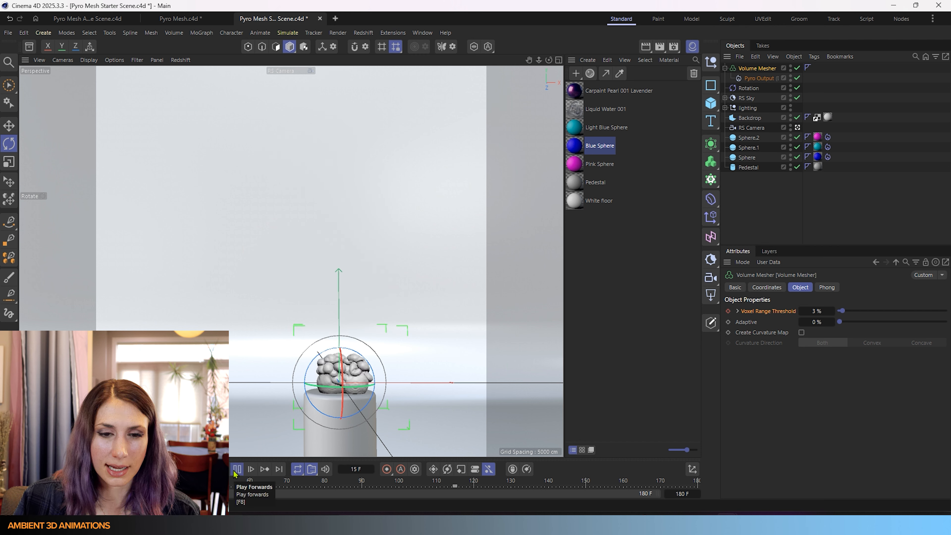
{"action": "left_click", "coordinate": [236, 469]}
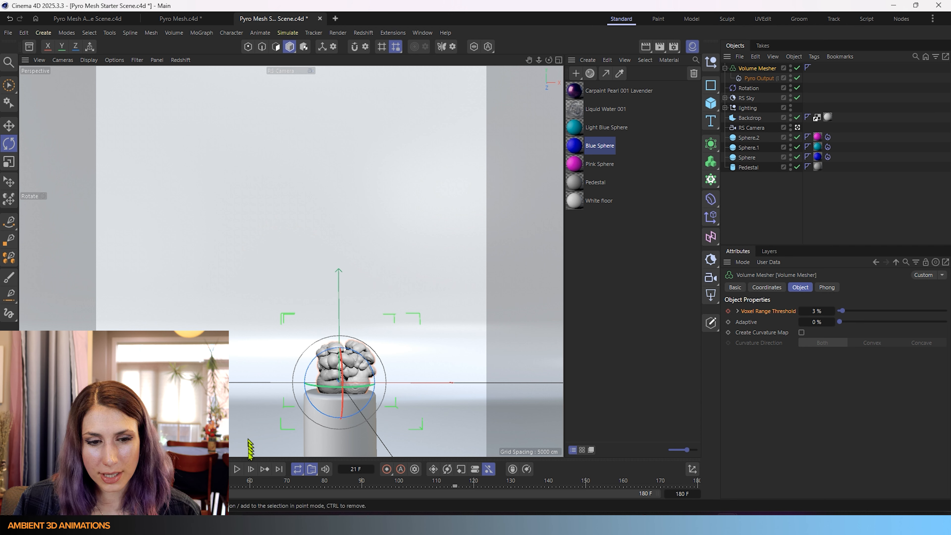
{"action": "left_click", "coordinate": [237, 470]}
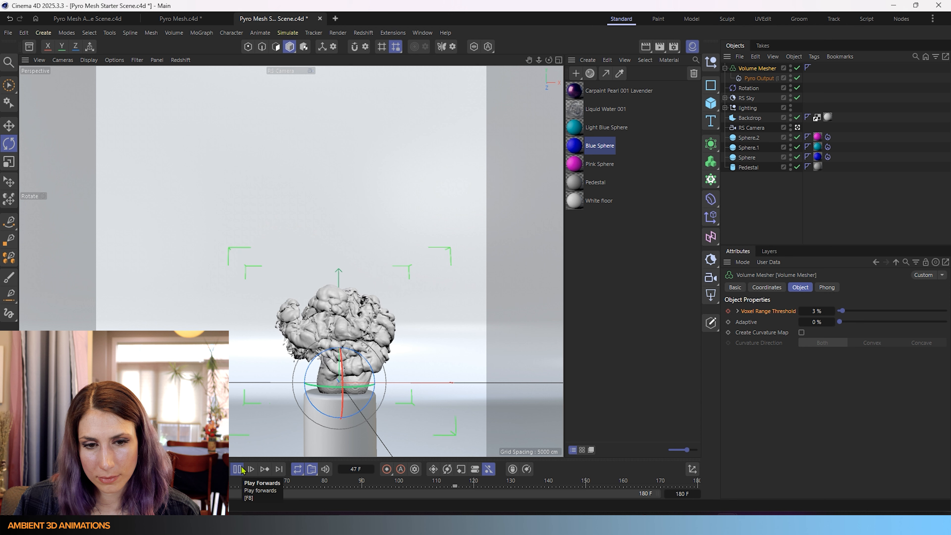
{"action": "left_click", "coordinate": [241, 470]}
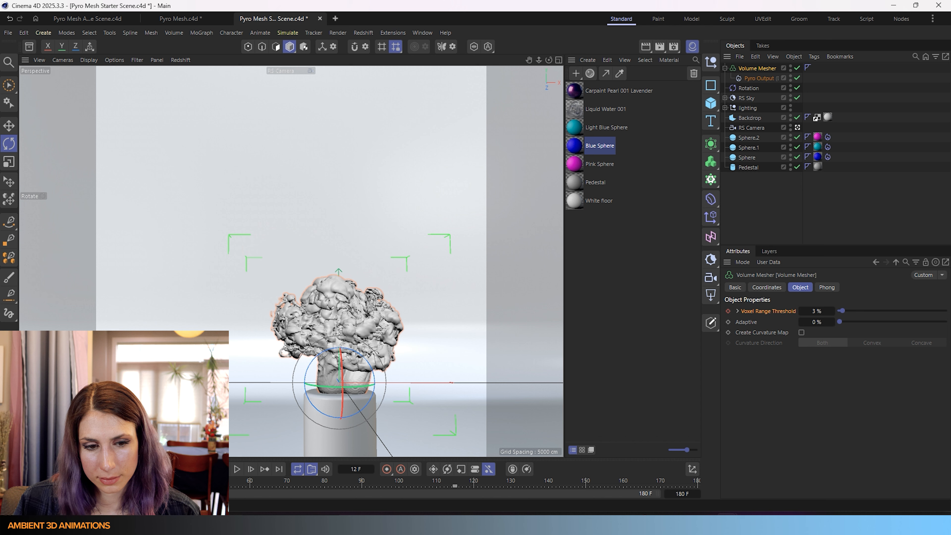
{"action": "key", "text": "shift+f"}
{"action": "left_click", "coordinate": [237, 470]}
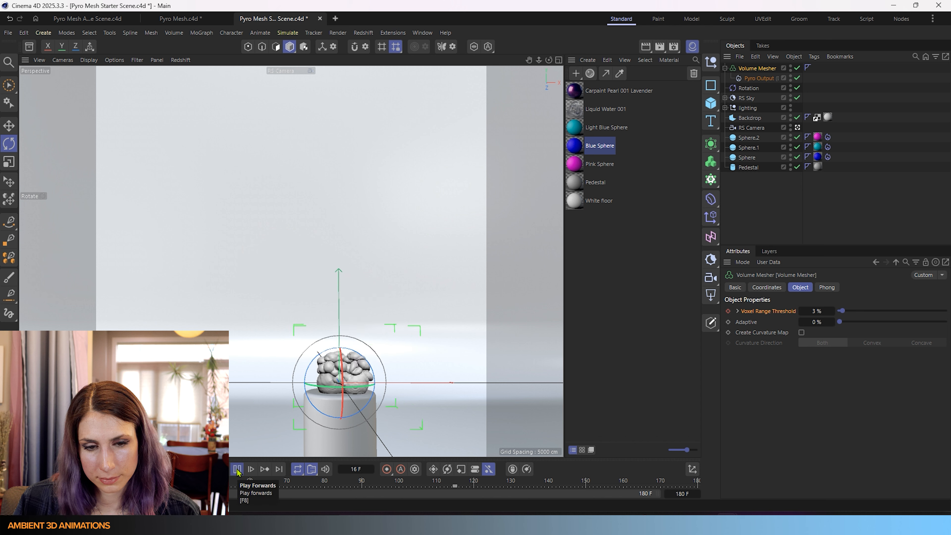
{"action": "left_click", "coordinate": [237, 469]}
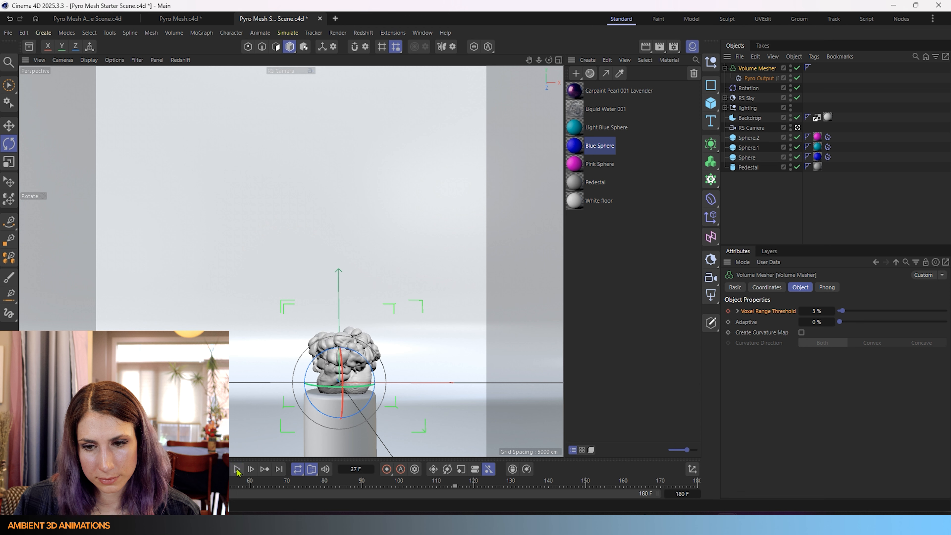
Step: Try a Voxel Range Threshold of 0.1%, raise it to 9% and keyframe it at frame 27
{"action": "left_click", "coordinate": [816, 311]}
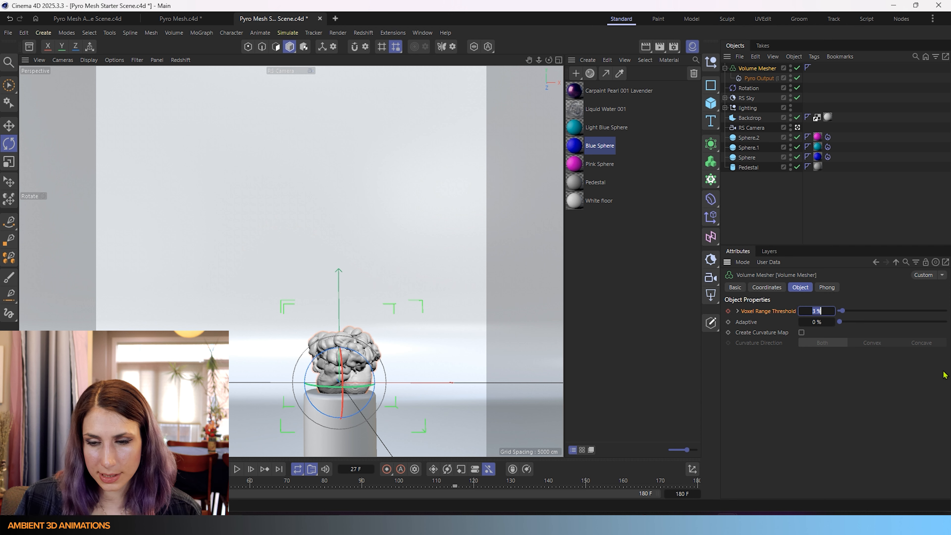
{"action": "type", "text": "0.1"}
{"action": "key", "text": "Return"}
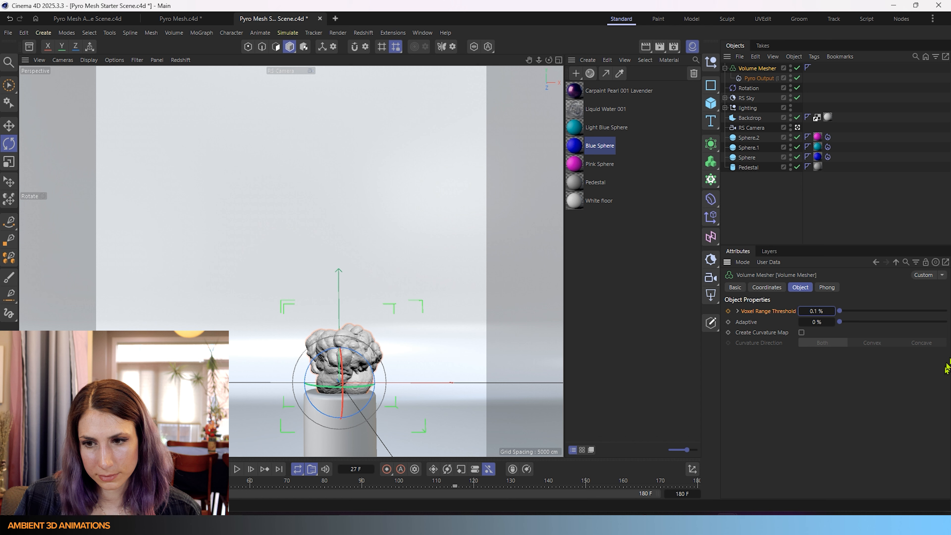
{"action": "left_click_drag", "start_coordinate": [842, 312], "coordinate": [852, 312]}
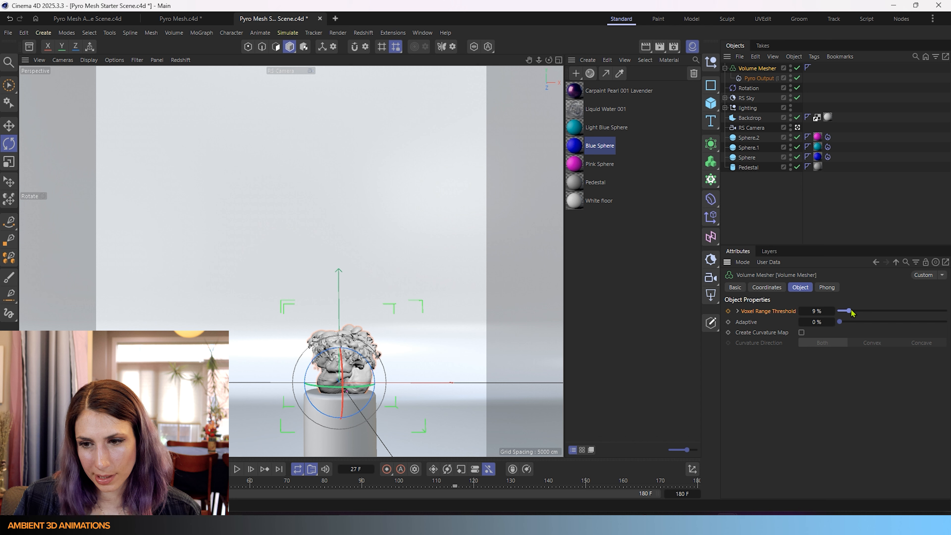
{"action": "left_click", "coordinate": [728, 311]}
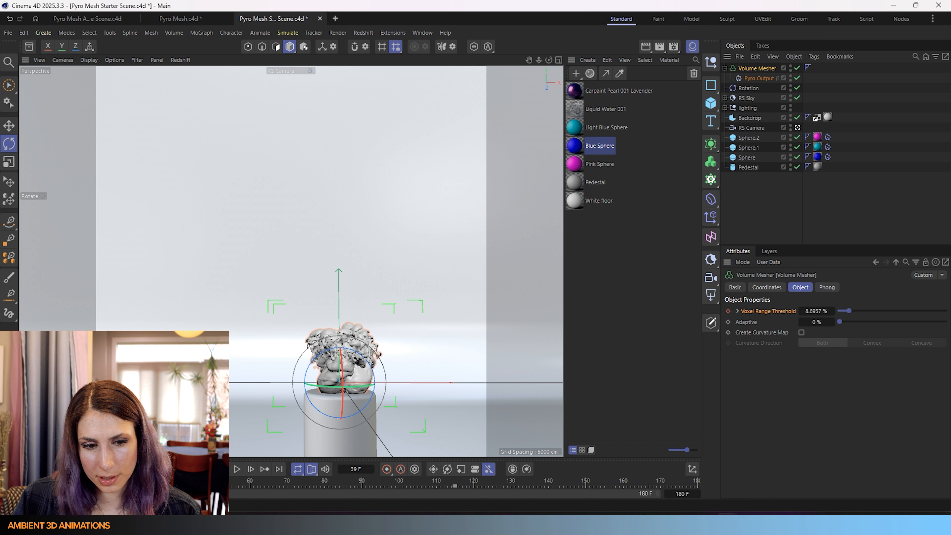
Step: Play the animation to check how the keyframed threshold changes the smoke mesh, stopping at frame 73
{"action": "left_click", "coordinate": [236, 469]}
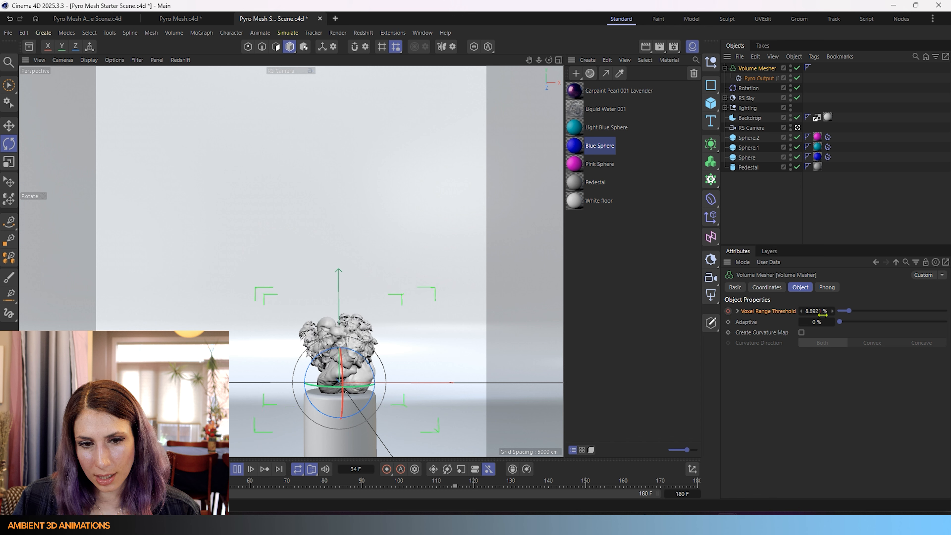
{"action": "left_click_drag", "start_coordinate": [825, 314], "coordinate": [819, 314]}
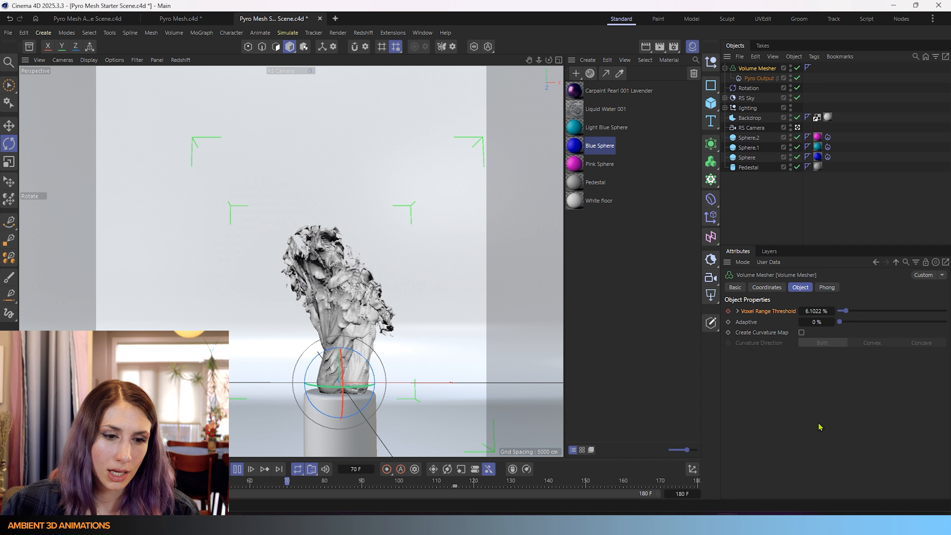
{"action": "left_click", "coordinate": [237, 468]}
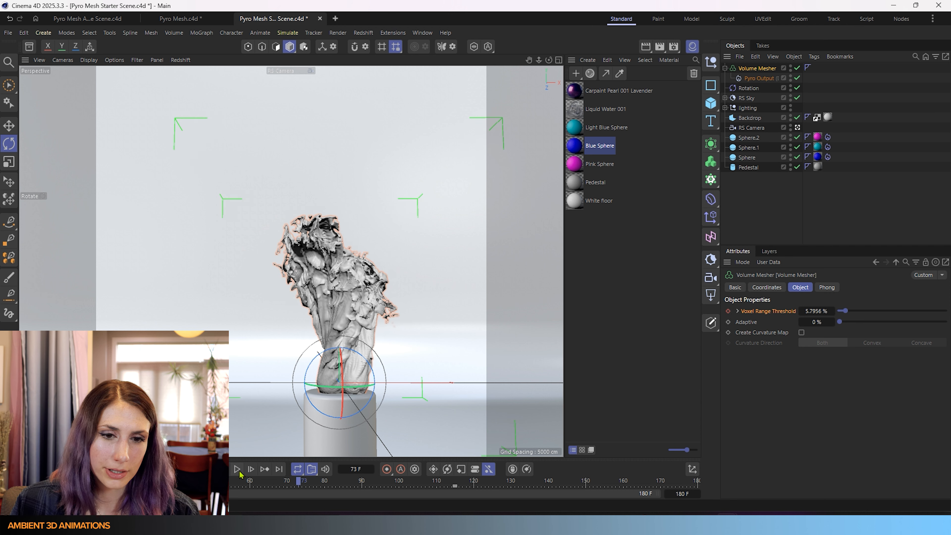
Step: Leave the RS Camera view and examine the smoke mesh's surface detail up close from several angles
{"action": "left_click", "coordinate": [797, 127]}
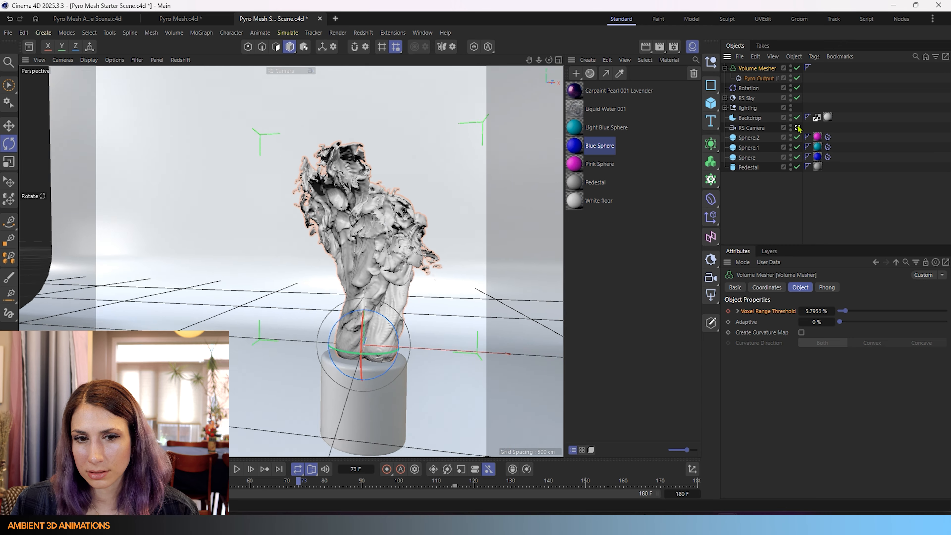
{"action": "scroll", "coordinate": [363, 212], "scroll_direction": "up", "scroll_amount": 2}
{"action": "scroll", "coordinate": [361, 182], "scroll_direction": "up", "scroll_amount": 2}
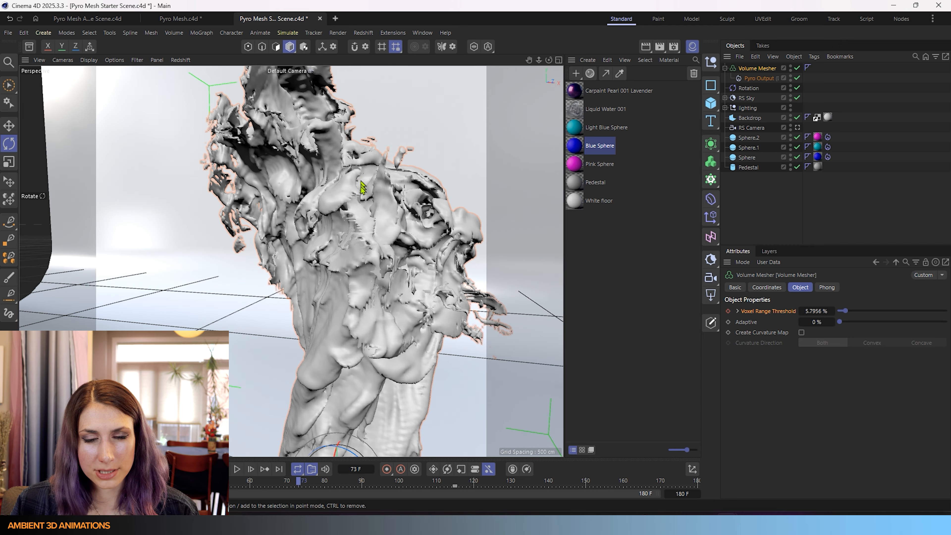
{"action": "scroll", "coordinate": [356, 194], "scroll_direction": "up", "scroll_amount": 3}
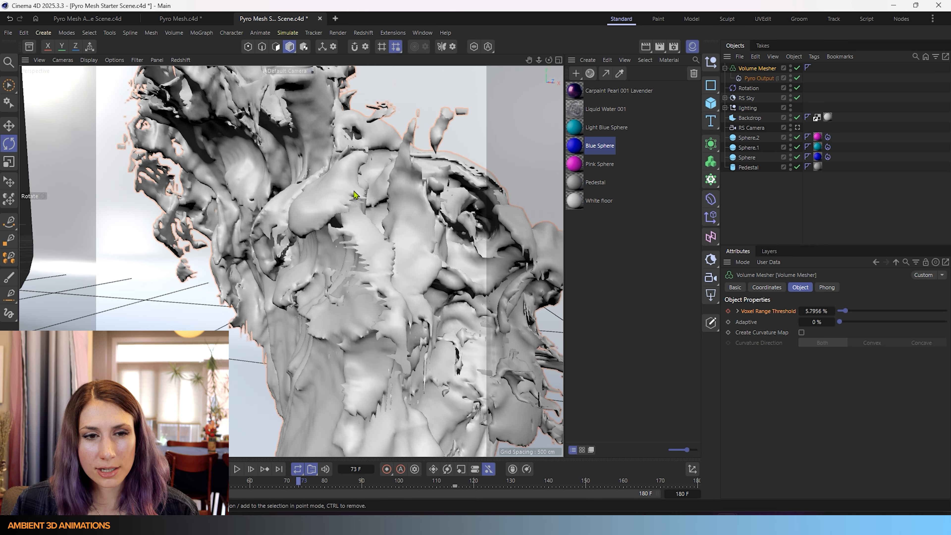
{"action": "scroll", "coordinate": [356, 195], "scroll_direction": "down", "scroll_amount": 5}
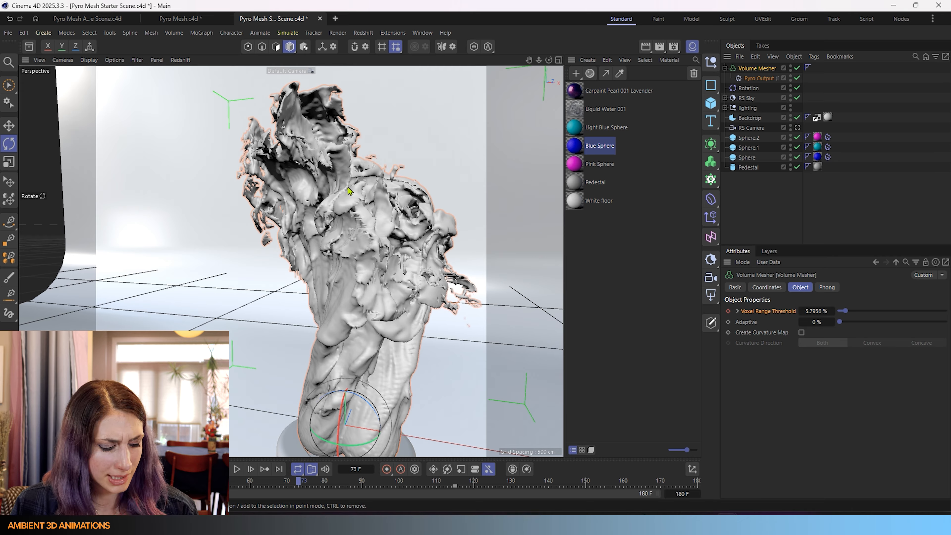
{"action": "scroll", "coordinate": [359, 209], "scroll_direction": "up", "scroll_amount": 4}
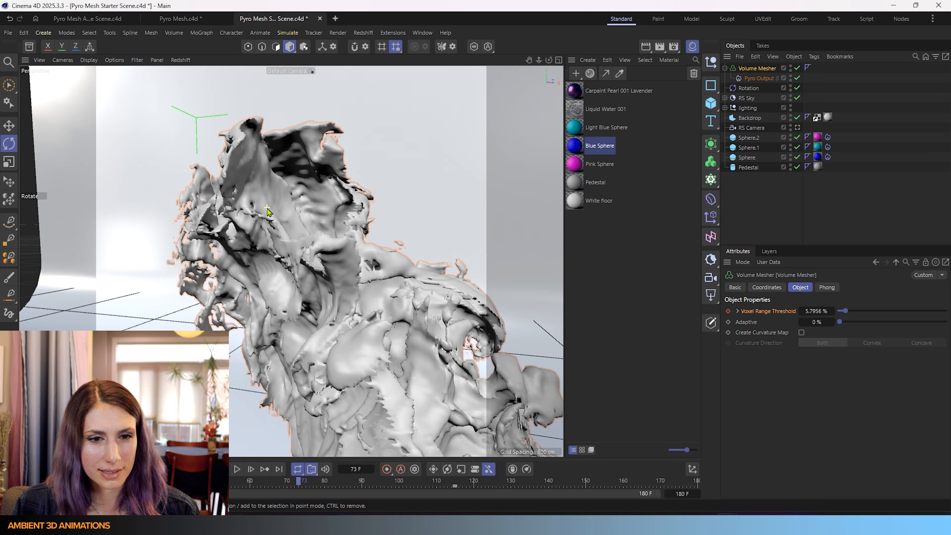
{"action": "left_click_drag", "start_coordinate": [267, 212], "coordinate": [433, 312], "text": "alt"}
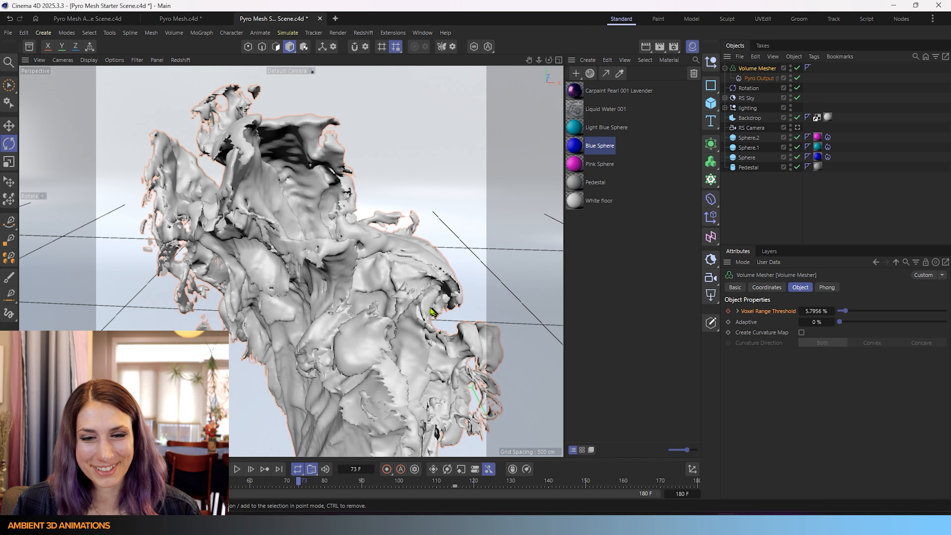
{"action": "middle_click_drag", "start_coordinate": [432, 311], "coordinate": [299, 203], "text": "alt"}
{"action": "scroll", "coordinate": [336, 340], "scroll_direction": "up", "scroll_amount": 5}
{"action": "scroll", "coordinate": [349, 311], "scroll_direction": "down", "scroll_amount": 5}
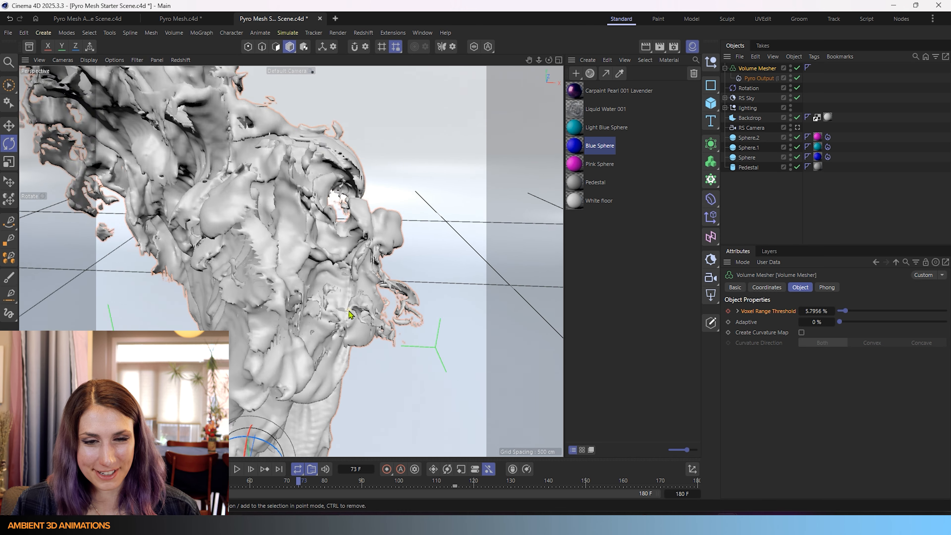
{"action": "left_click_drag", "start_coordinate": [349, 314], "coordinate": [280, 272], "text": "alt"}
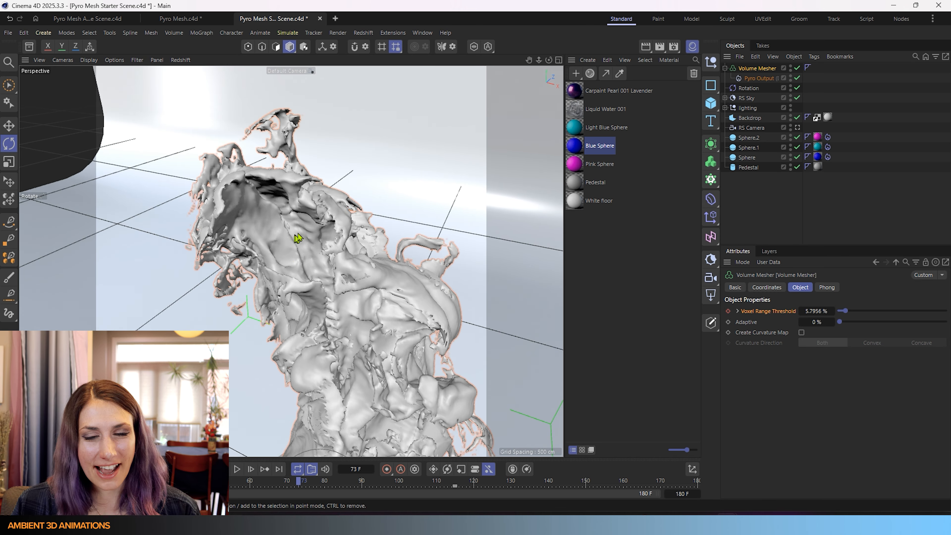
{"action": "left_click_drag", "start_coordinate": [298, 238], "coordinate": [361, 206], "text": "alt"}
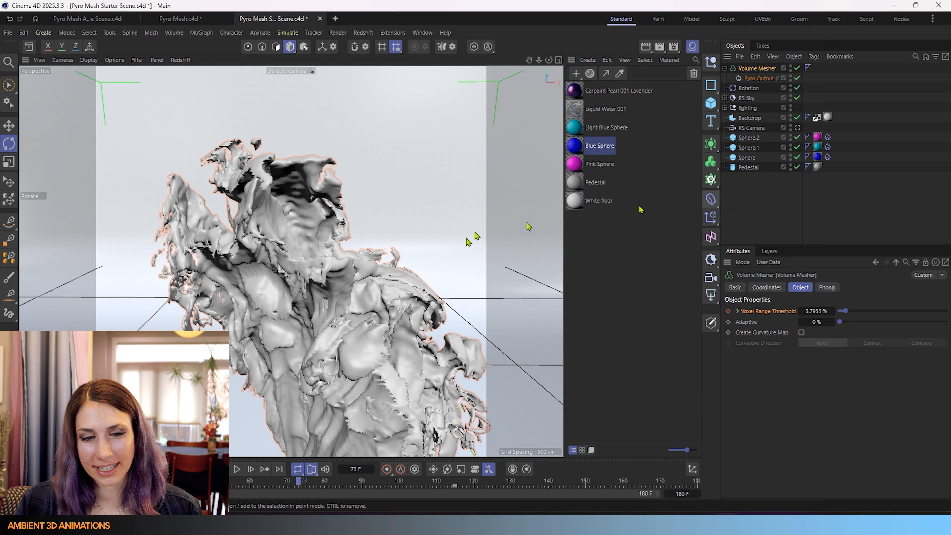
{"action": "scroll", "coordinate": [301, 198], "scroll_direction": "up", "scroll_amount": 2}
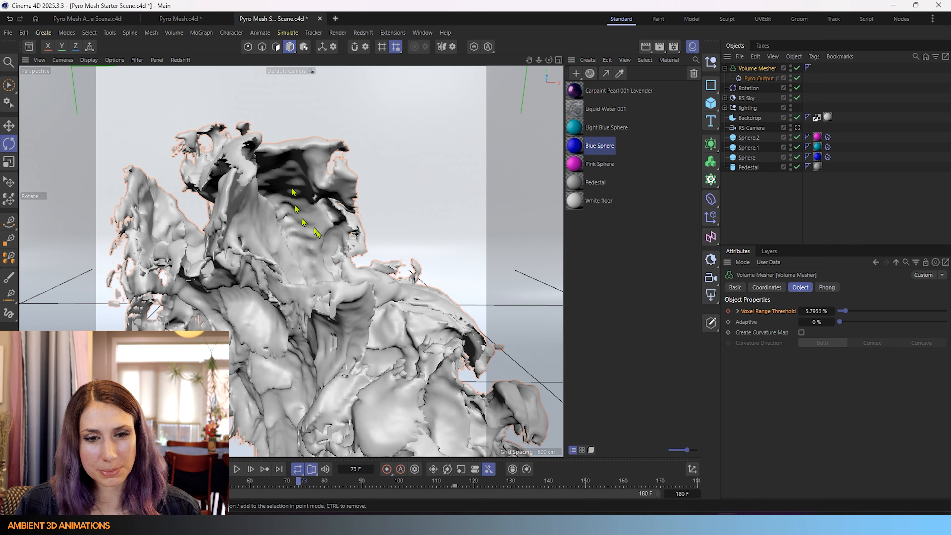
{"action": "left_click_drag", "start_coordinate": [409, 366], "coordinate": [235, 285], "text": "alt"}
{"action": "left_click_drag", "start_coordinate": [120, 146], "coordinate": [263, 270], "text": "alt"}
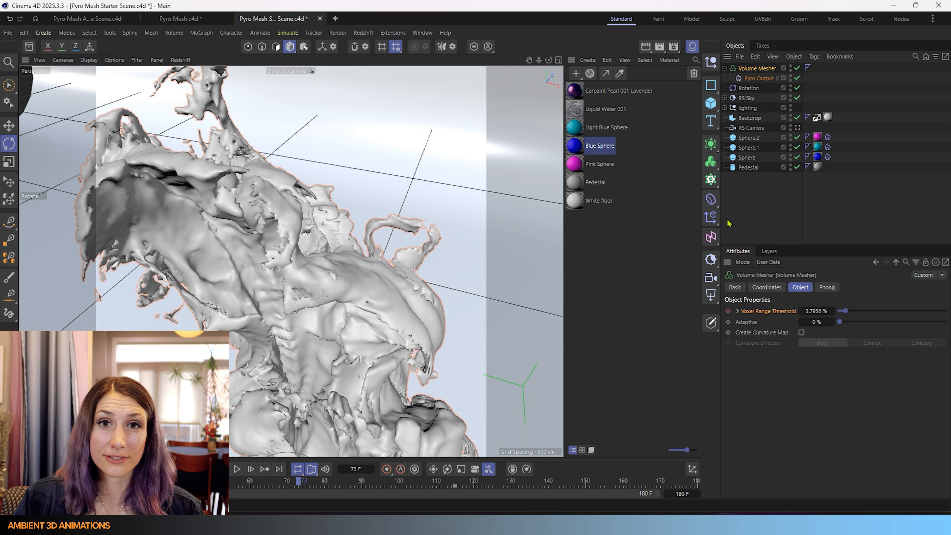
Step: Add a Smoothing deformer to the scene
{"action": "left_click", "coordinate": [711, 200]}
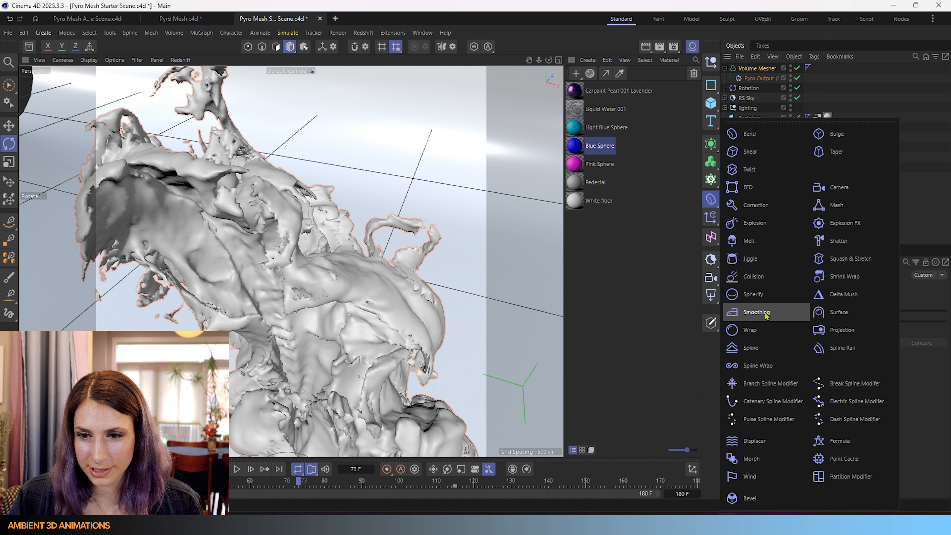
{"action": "left_click", "coordinate": [755, 312]}
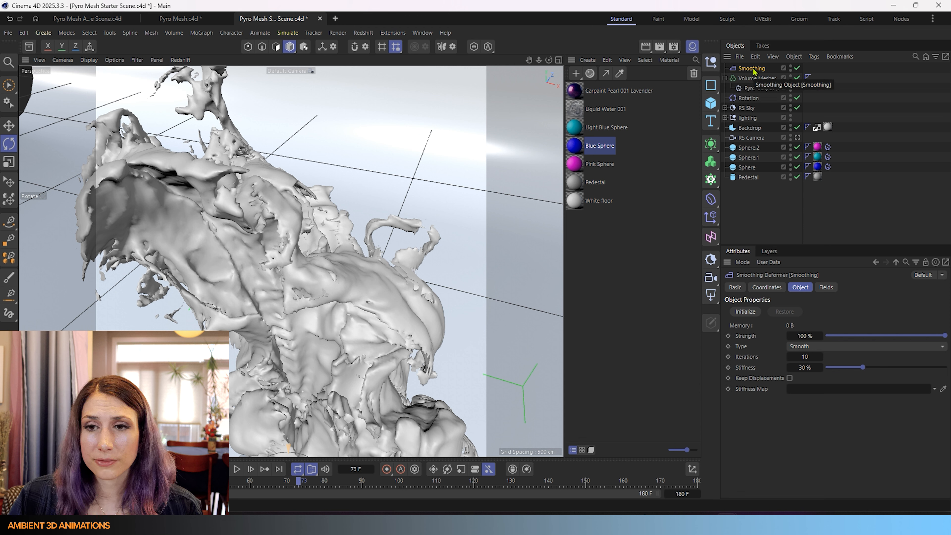
Step: Group the Smoothing deformer and the Volume Mesher under one null so the deformer affects the smoke mesh
{"action": "left_click", "coordinate": [751, 82], "text": "shift"}
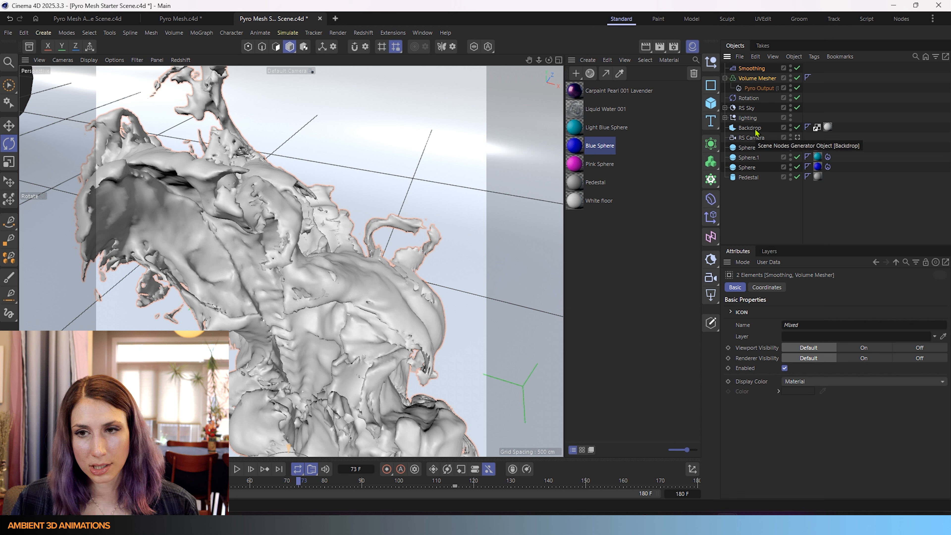
{"action": "key", "text": "alt+g"}
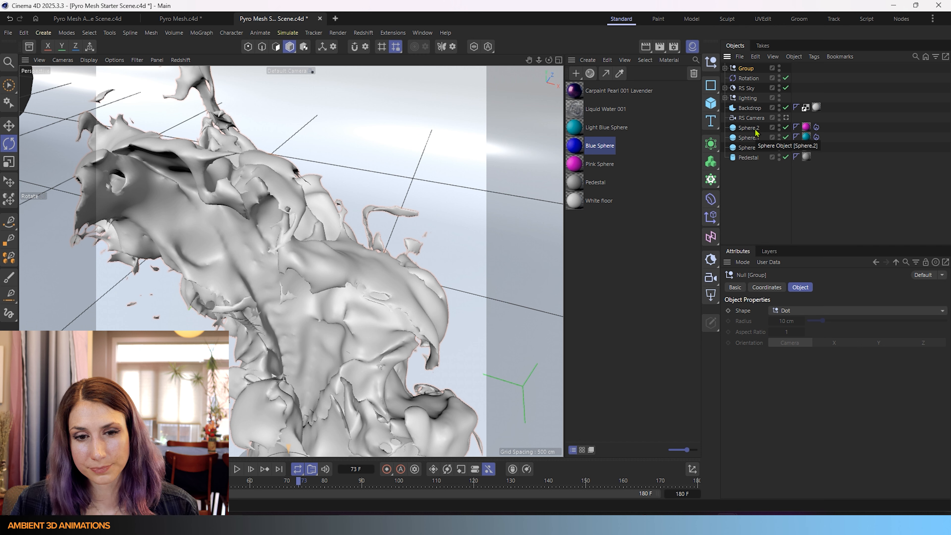
{"action": "scroll", "coordinate": [382, 300], "scroll_direction": "down", "scroll_amount": 5}
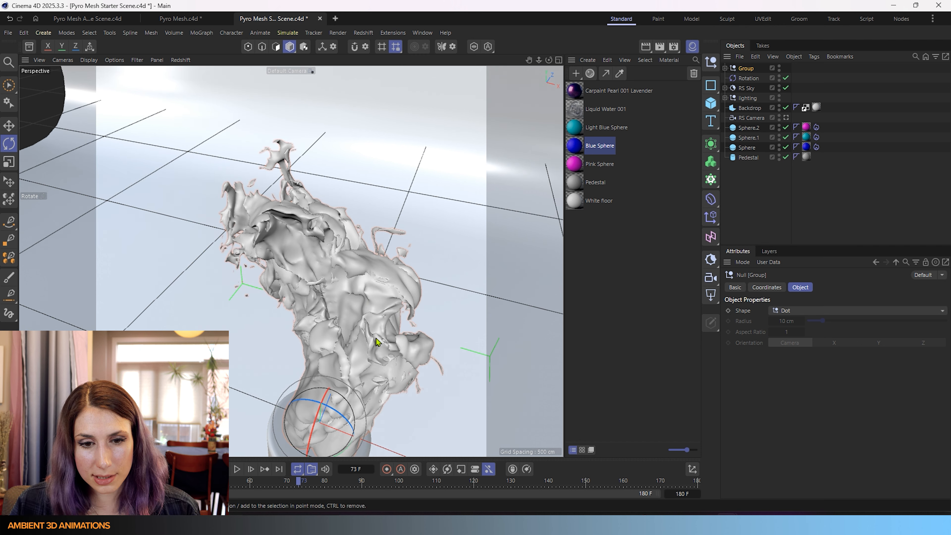
{"action": "left_click_drag", "start_coordinate": [378, 342], "coordinate": [352, 325], "text": "alt"}
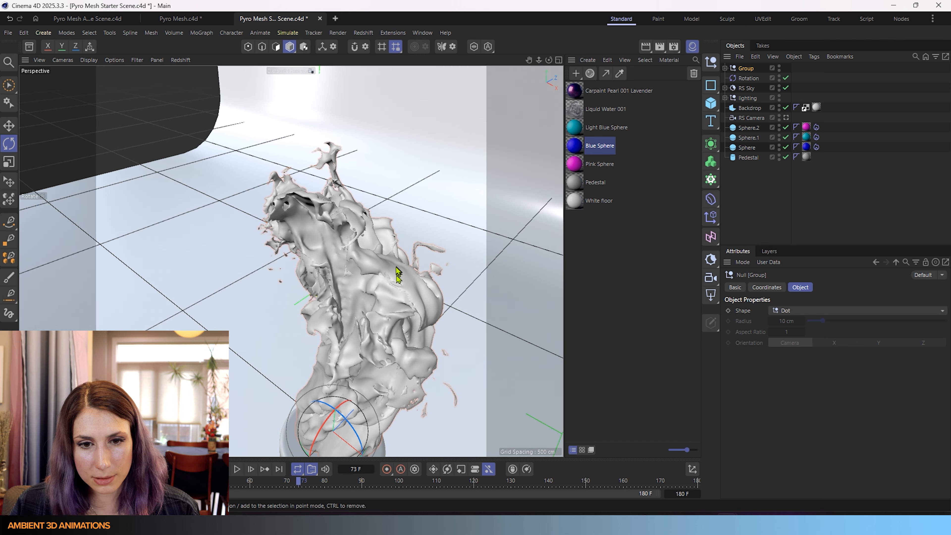
{"action": "middle_click_drag", "start_coordinate": [397, 268], "coordinate": [288, 288], "text": "alt"}
{"action": "scroll", "coordinate": [266, 276], "scroll_direction": "up", "scroll_amount": 5}
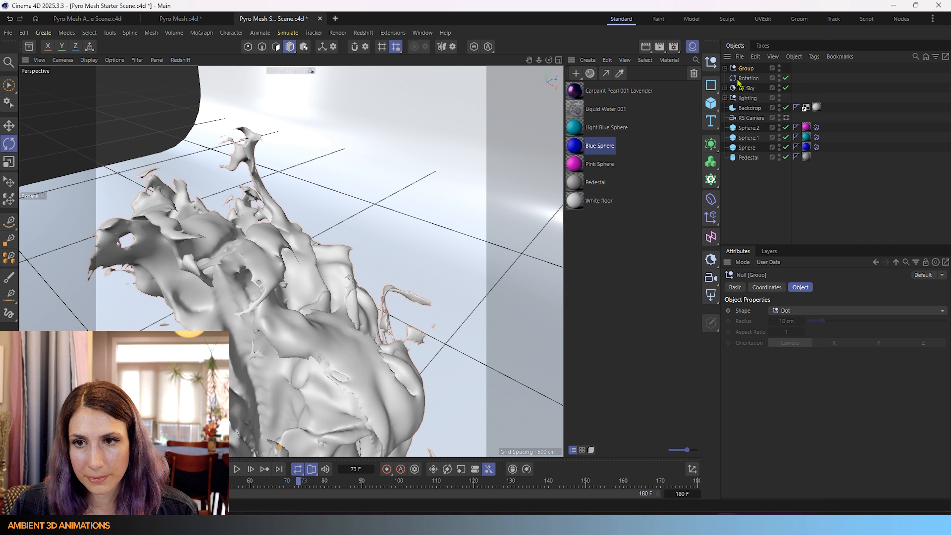
Step: Compare the smoke mesh with the Smoothing deformer's Strength at 0% and back at 100%
{"action": "left_click", "coordinate": [725, 69]}
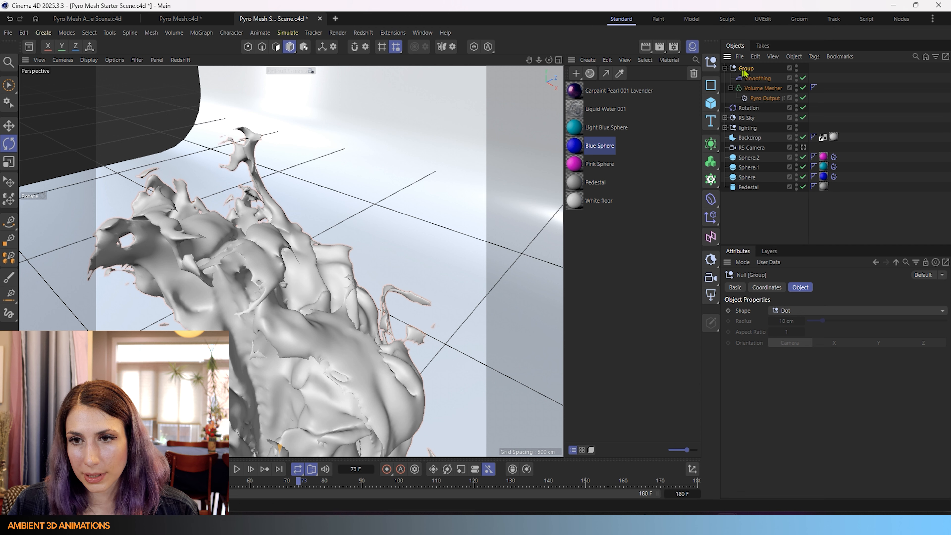
{"action": "left_click", "coordinate": [752, 78]}
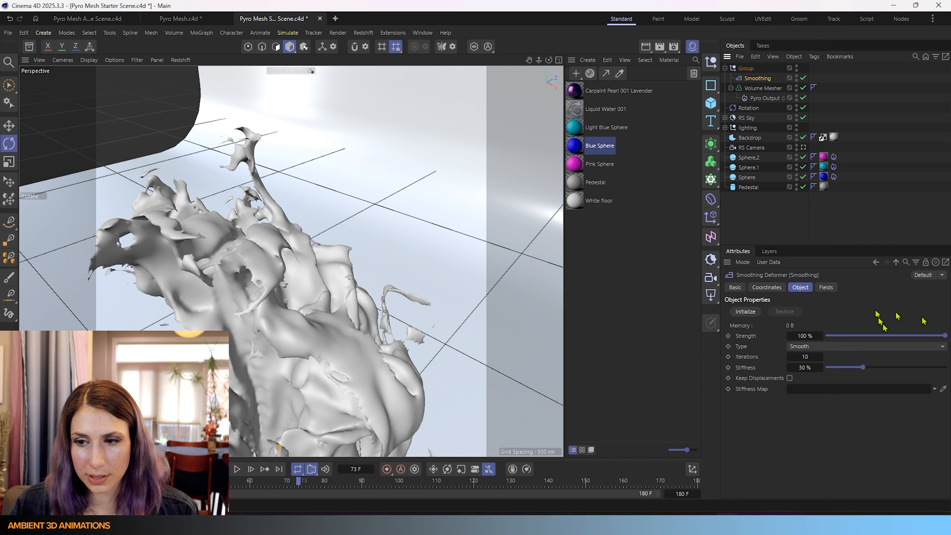
{"action": "left_click_drag", "start_coordinate": [944, 335], "coordinate": [789, 336]}
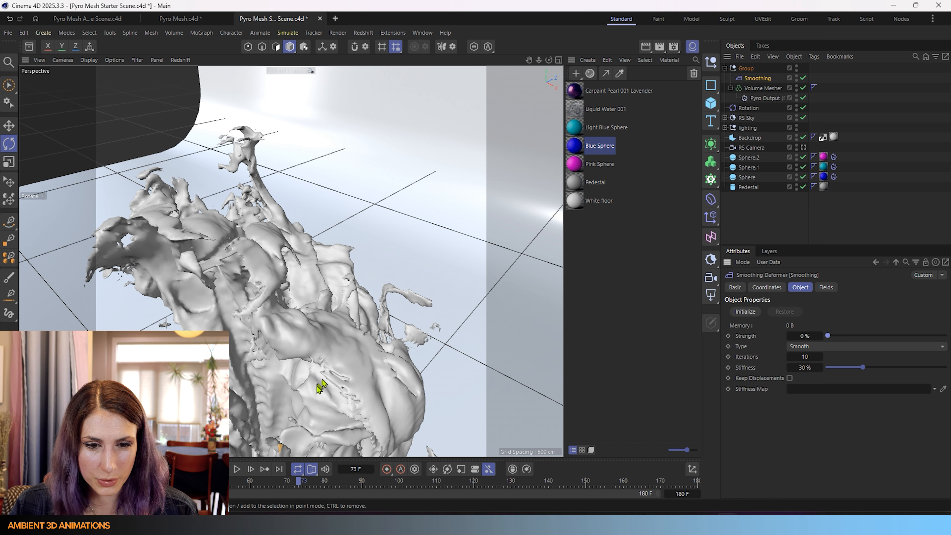
{"action": "scroll", "coordinate": [322, 381], "scroll_direction": "up", "scroll_amount": 5}
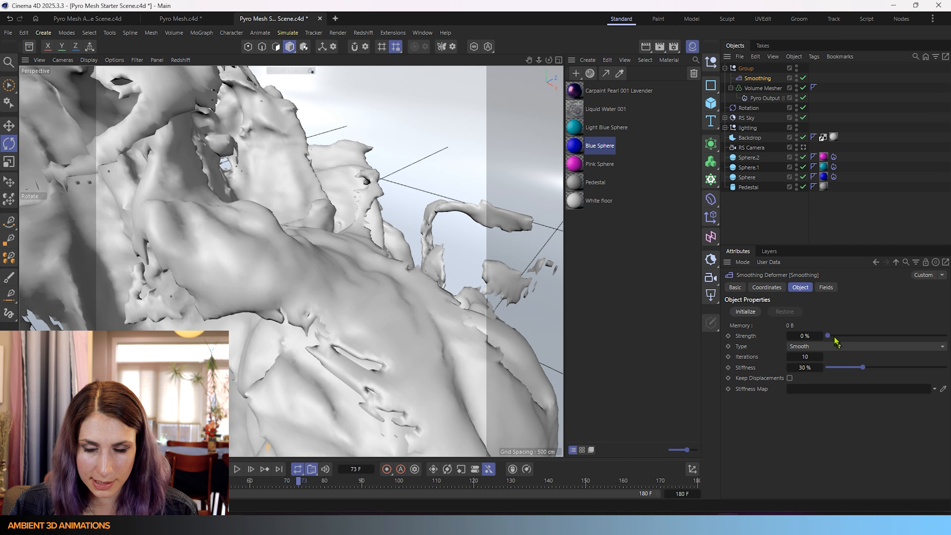
{"action": "left_click_drag", "start_coordinate": [828, 336], "coordinate": [946, 335]}
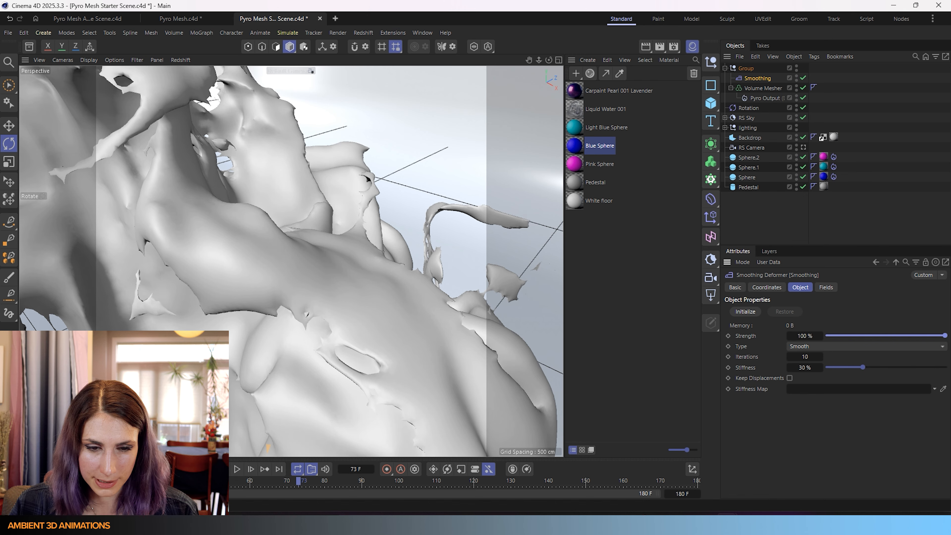
{"action": "scroll", "coordinate": [313, 376], "scroll_direction": "down", "scroll_amount": 5}
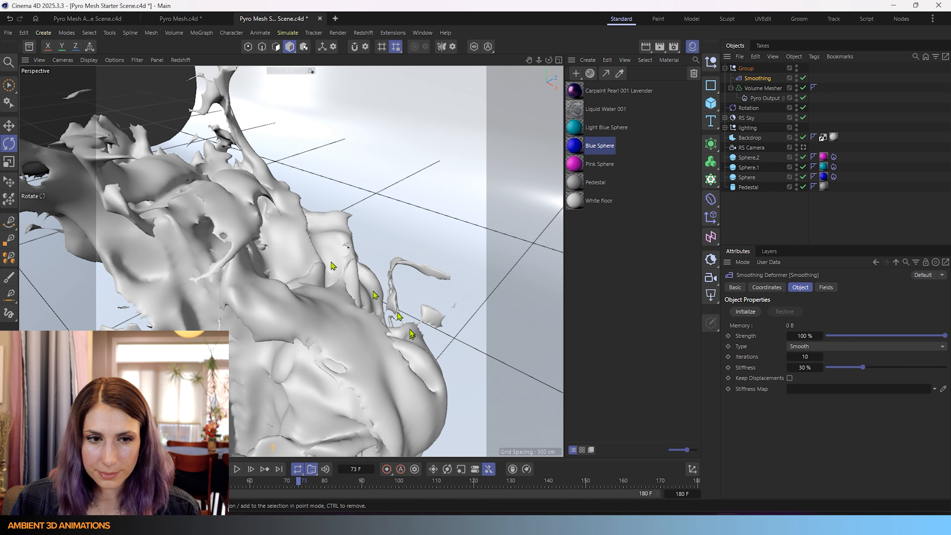
{"action": "middle_click_drag", "start_coordinate": [243, 232], "coordinate": [347, 221], "text": "alt"}
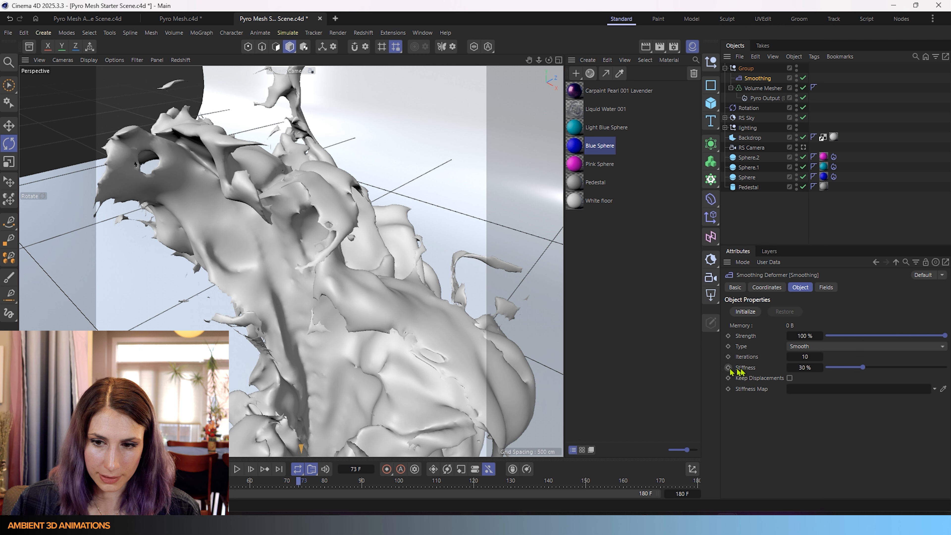
Step: Set the Smoothing deformer's Stiffness to 0%, try 211 Iterations on the mesh and reset Iterations to 10
{"action": "left_click_drag", "start_coordinate": [862, 370], "coordinate": [824, 371]}
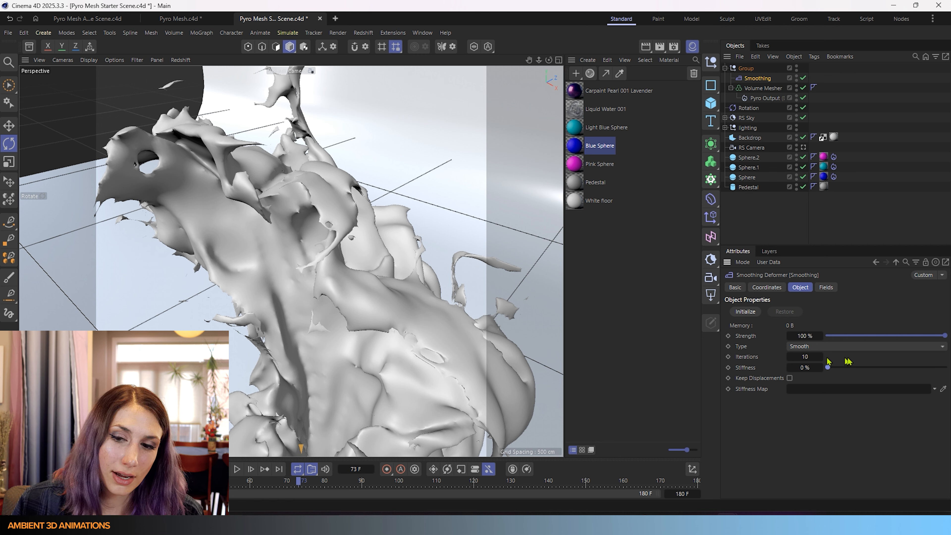
{"action": "left_click_drag", "start_coordinate": [808, 357], "coordinate": [843, 356]}
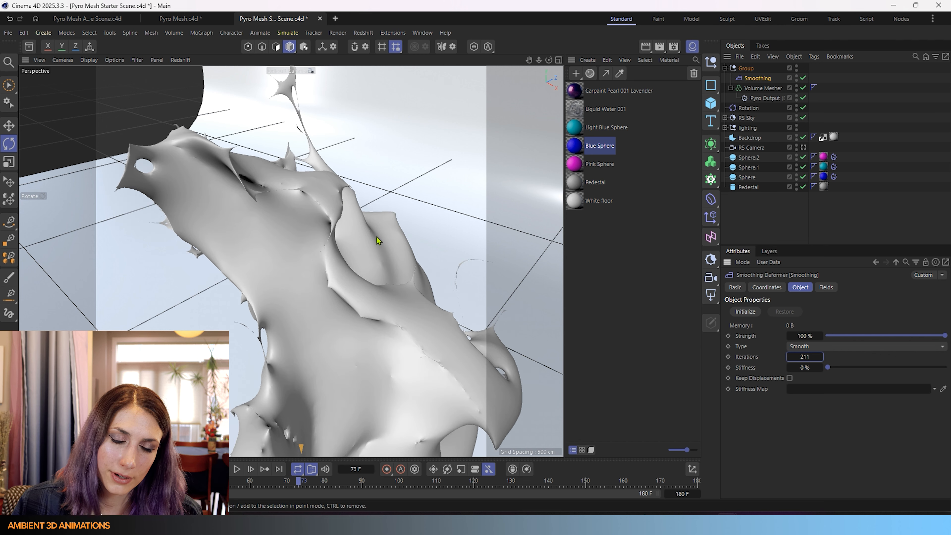
{"action": "scroll", "coordinate": [376, 237], "scroll_direction": "down", "scroll_amount": 4}
{"action": "left_click_drag", "start_coordinate": [389, 323], "coordinate": [386, 342], "text": "alt"}
{"action": "left_click_drag", "start_coordinate": [292, 262], "coordinate": [325, 251], "text": "alt"}
{"action": "left_click_drag", "start_coordinate": [340, 354], "coordinate": [247, 242], "text": "alt"}
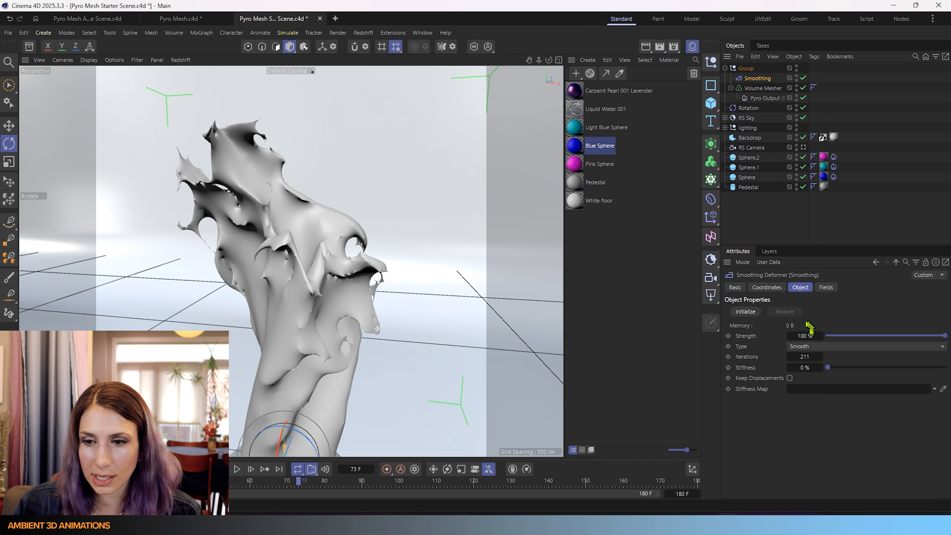
{"action": "right_click", "coordinate": [788, 355]}
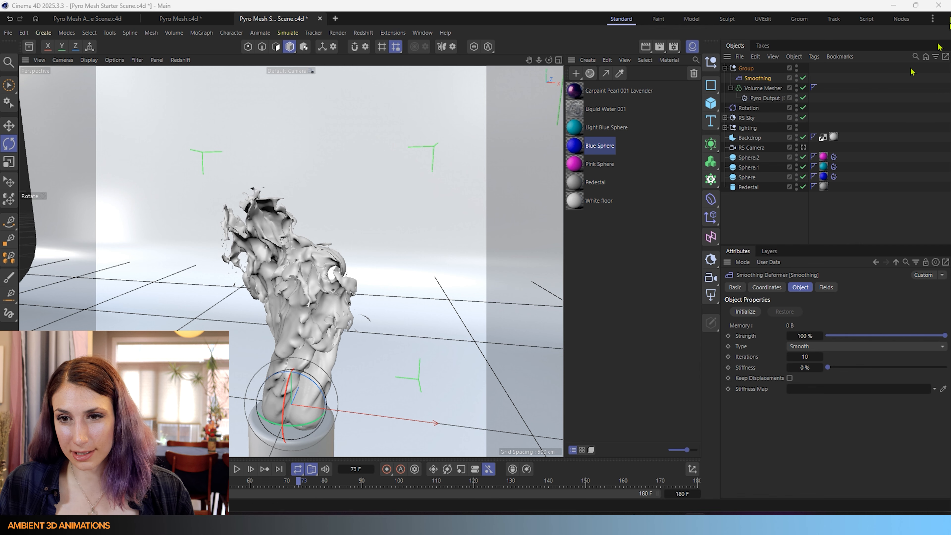
Step: Select the Pyro Output and disable the Smoothing deformer and the Volume Mesher
{"action": "left_click", "coordinate": [754, 99]}
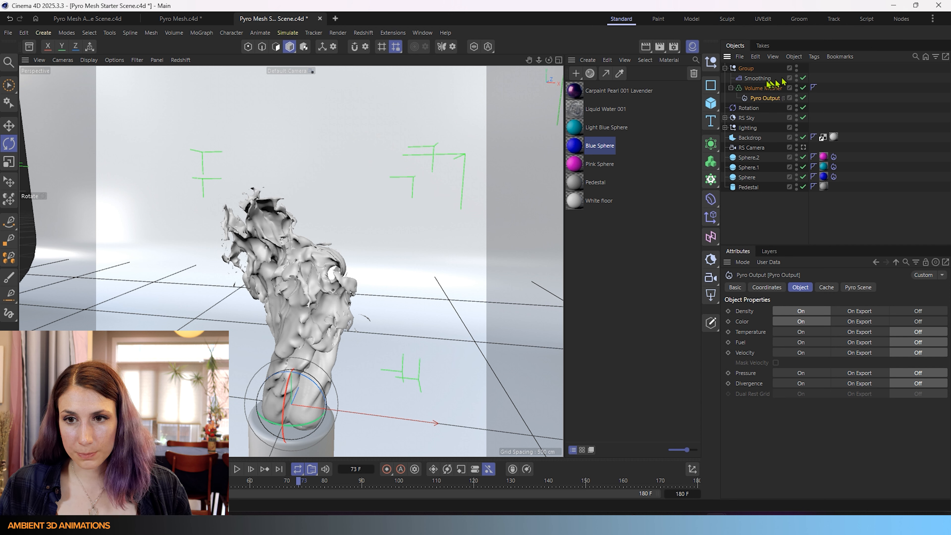
{"action": "left_click", "coordinate": [803, 77]}
{"action": "left_click", "coordinate": [803, 87]}
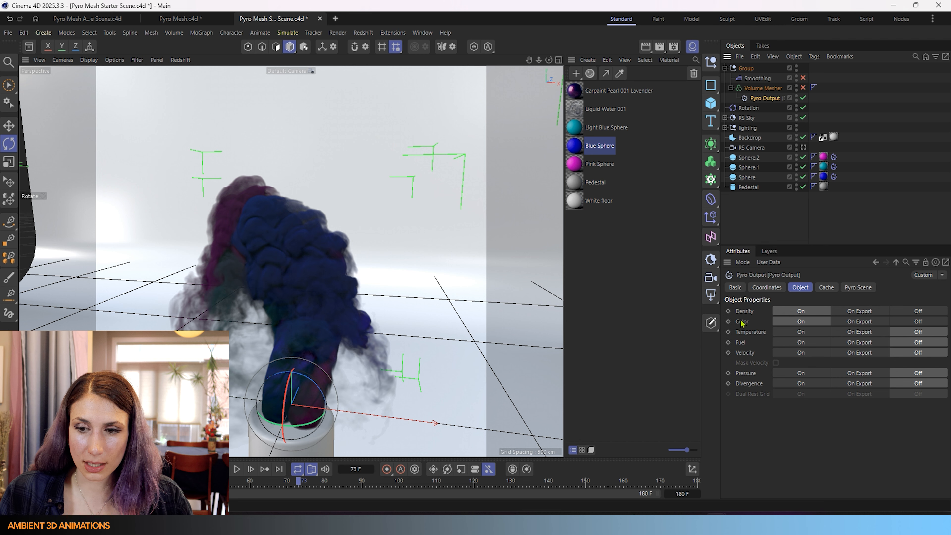
Step: Set the Pyro Output's Density to On Export and Color to Off, play the simulation from the start and return to frame 0
{"action": "left_click", "coordinate": [860, 313]}
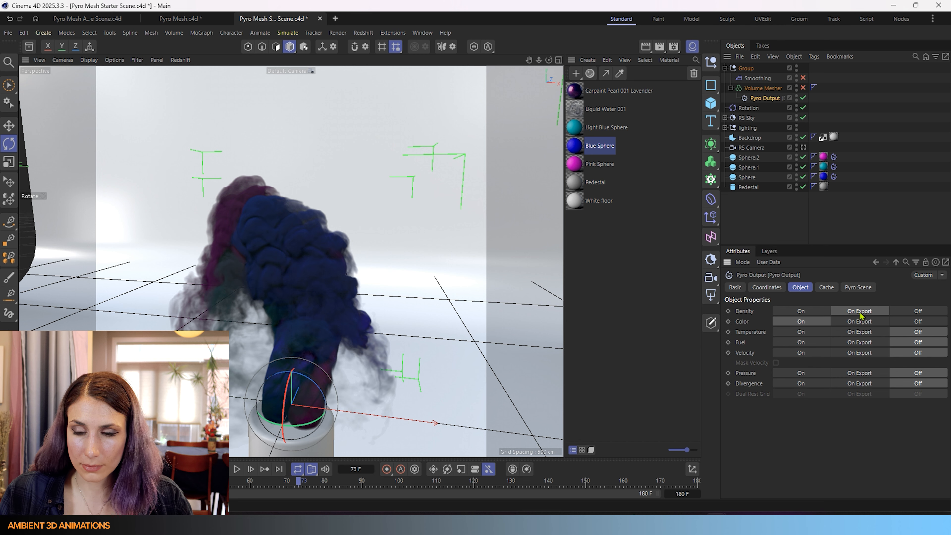
{"action": "left_click", "coordinate": [918, 323]}
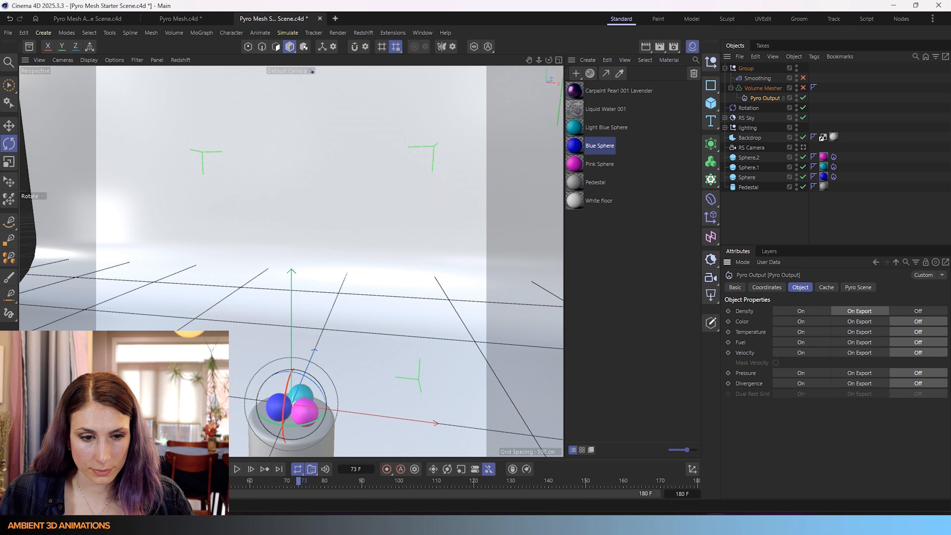
{"action": "key", "text": "shift+f"}
{"action": "left_click", "coordinate": [240, 472]}
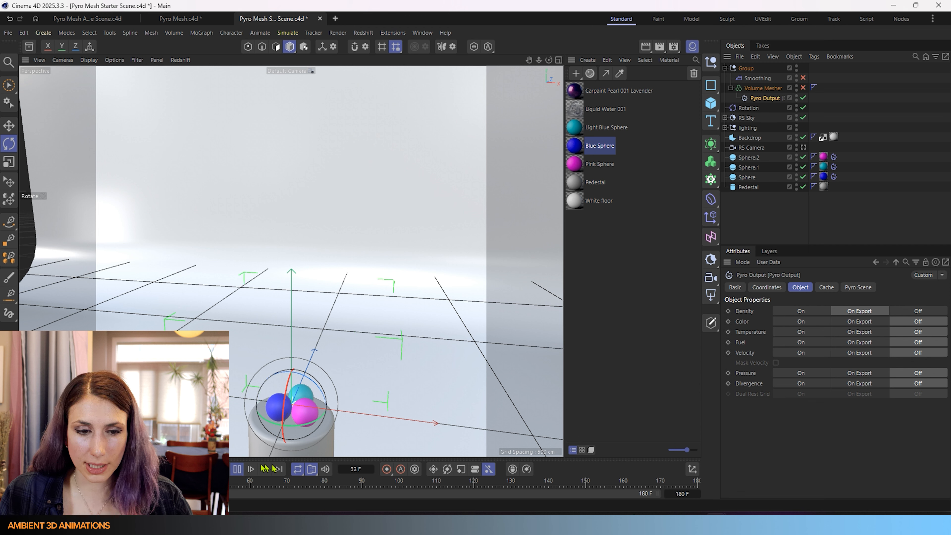
{"action": "left_click", "coordinate": [237, 469]}
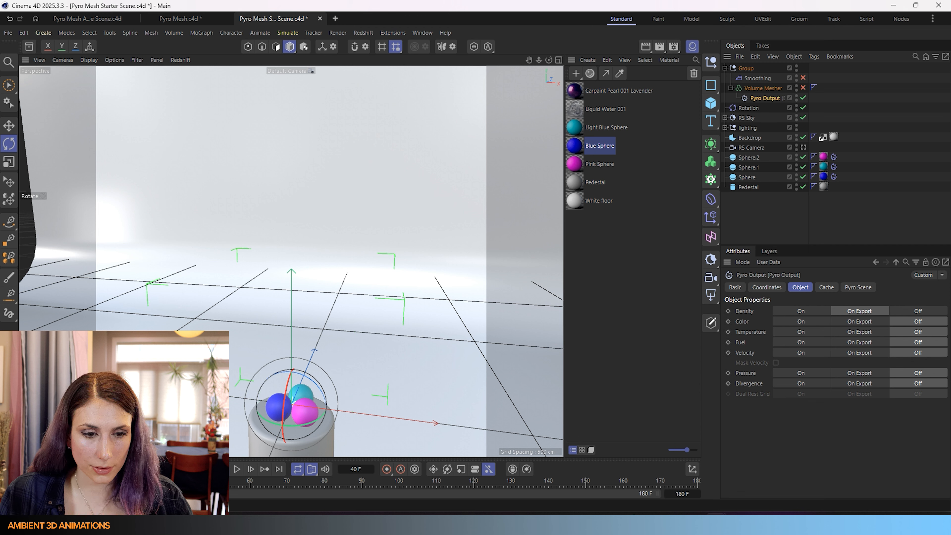
{"action": "key", "text": "shift+f"}
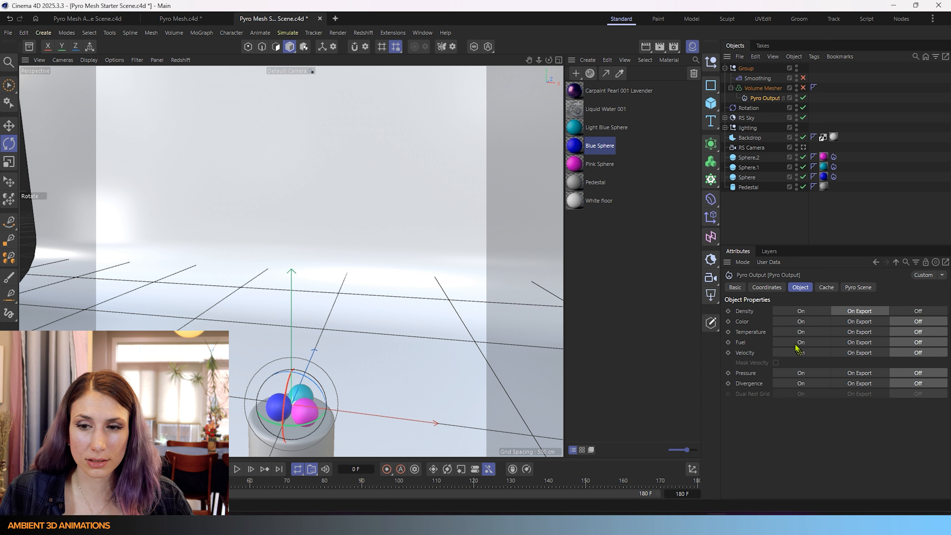
Step: Change the Pyro Output's cache template filename to $prj_Density_$frame.vdb
{"action": "left_click", "coordinate": [825, 290]}
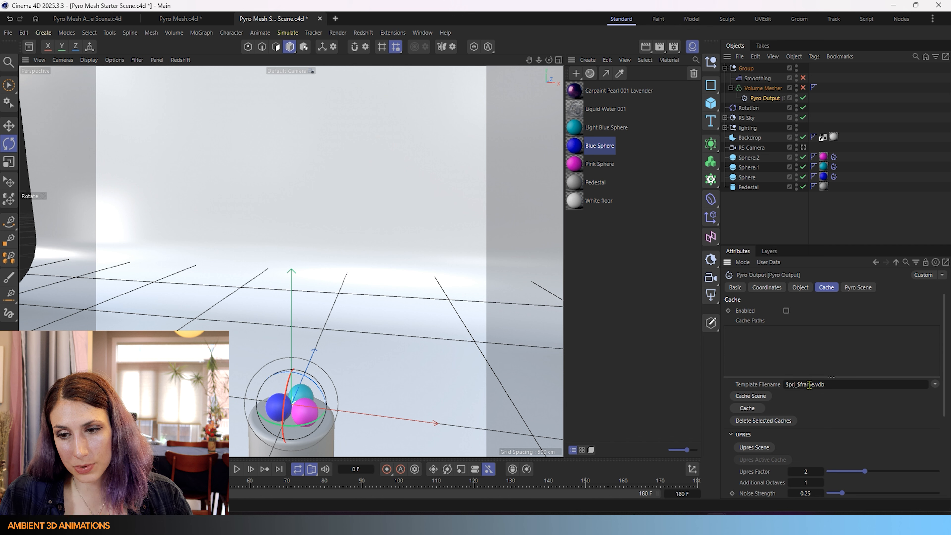
{"action": "left_click", "coordinate": [787, 383]}
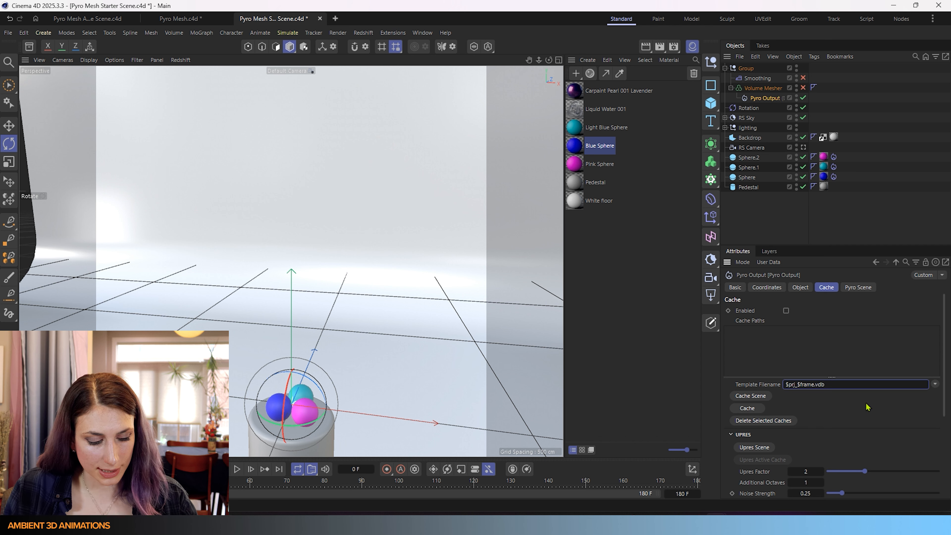
{"action": "type", "text": "De"}
{"action": "key", "text": "BackSpace"}
{"action": "key", "text": "BackSpace"}
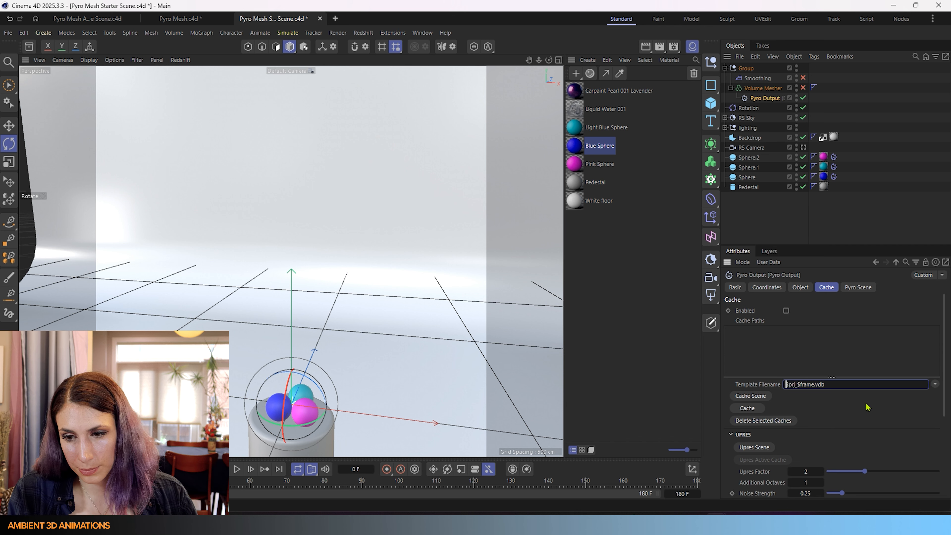
{"action": "key", "text": "Right"}
{"action": "key", "text": "Right"}
{"action": "key", "text": "Right"}
{"action": "key", "text": "Right"}
{"action": "key", "text": "Right"}
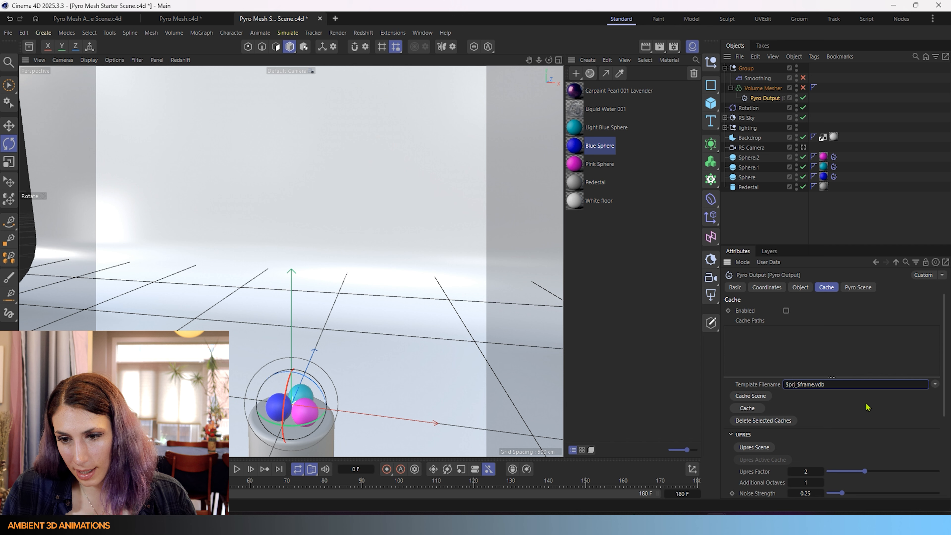
{"action": "type", "text": "Density"}
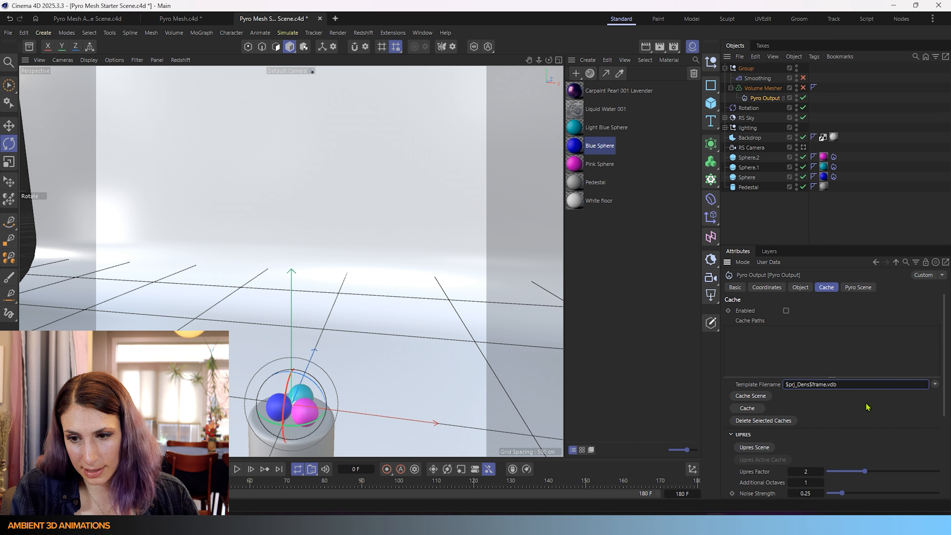
{"action": "type", "text": "_"}
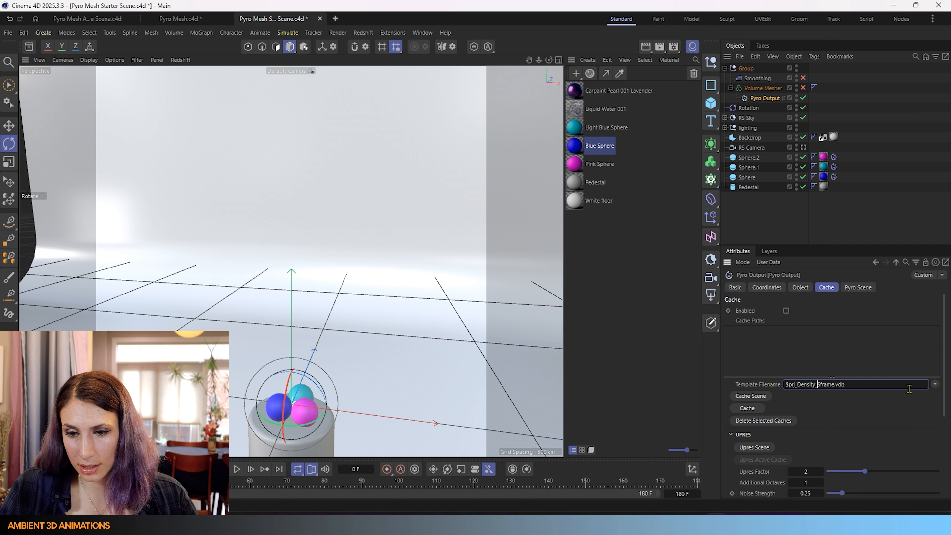
Step: Start caching the Pyro Output, decline storing the .vdb files at the project location and reopen its object properties
{"action": "scroll", "coordinate": [855, 422], "scroll_direction": "down", "scroll_amount": 3}
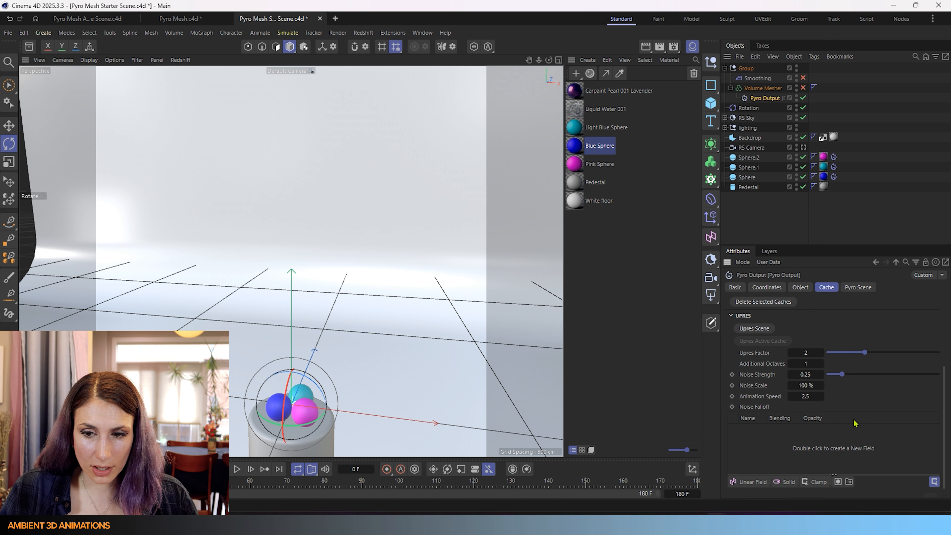
{"action": "scroll", "coordinate": [854, 421], "scroll_direction": "up", "scroll_amount": 3}
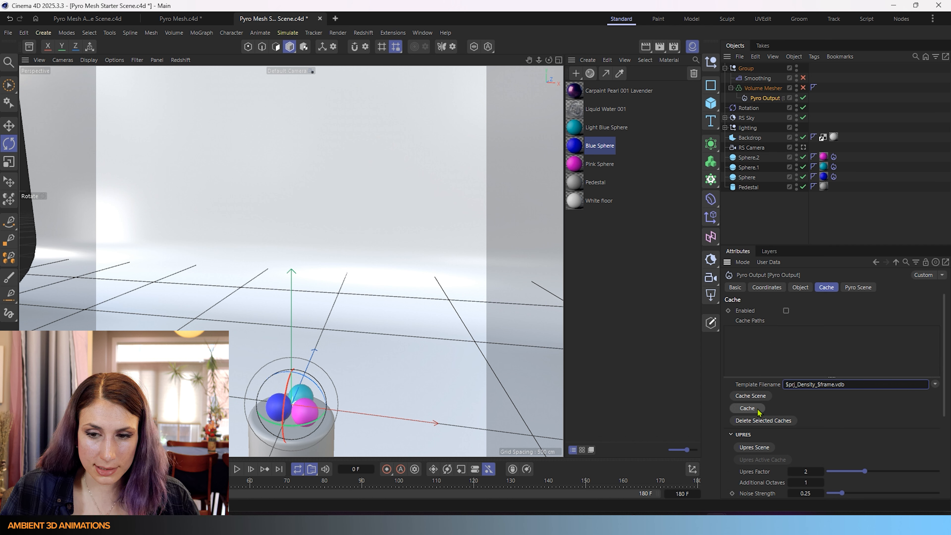
{"action": "left_click", "coordinate": [749, 409]}
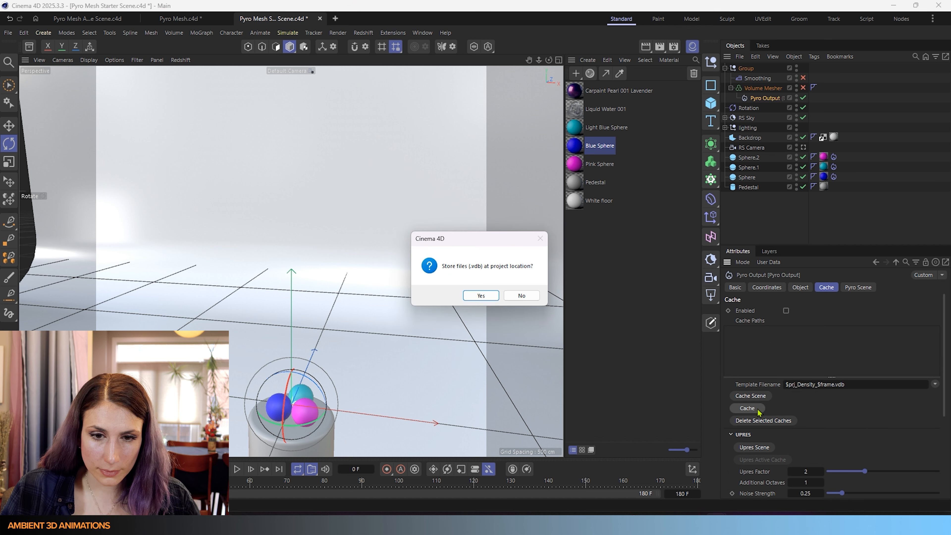
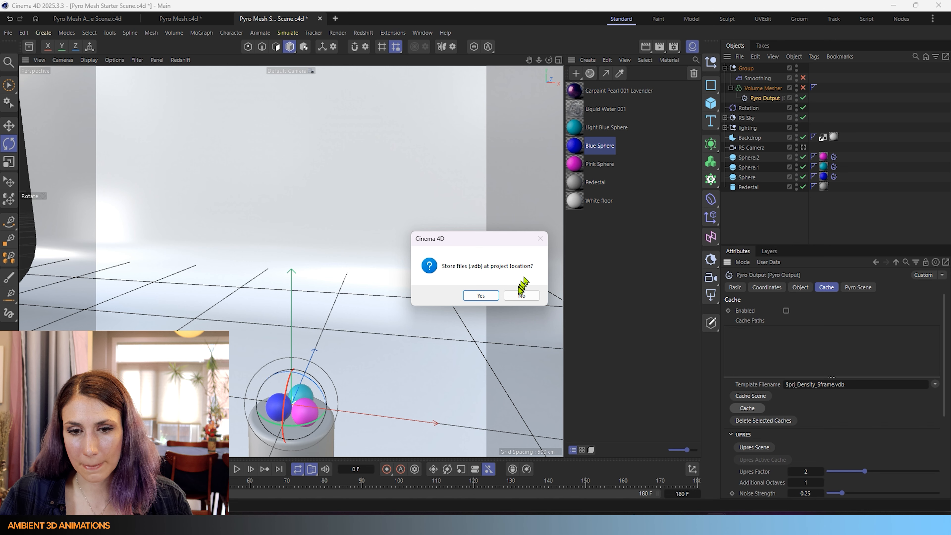
{"action": "left_click", "coordinate": [518, 295]}
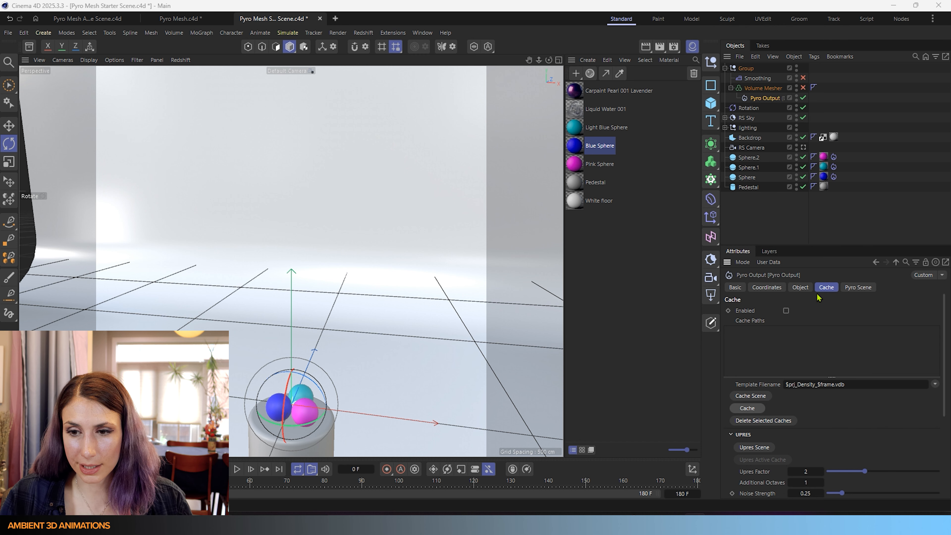
{"action": "left_click", "coordinate": [795, 290]}
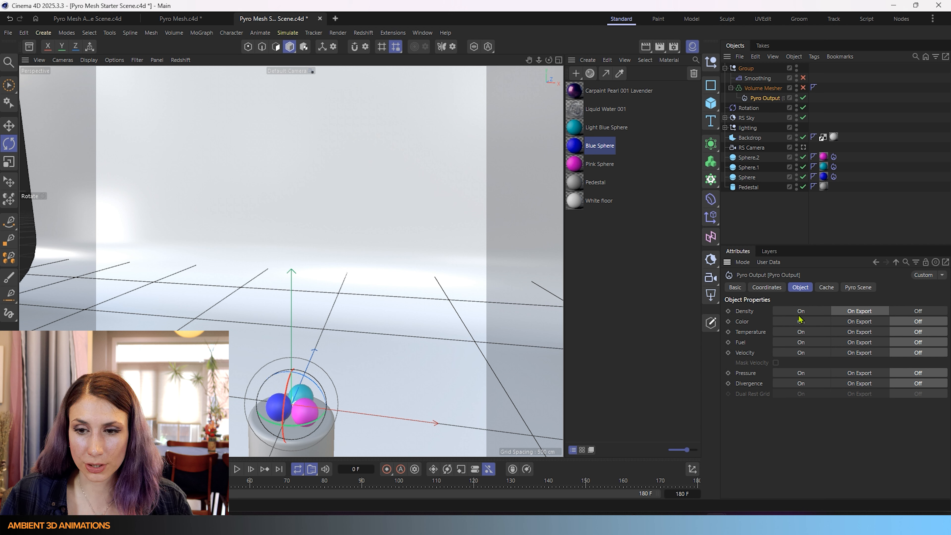
Step: Set the Pyro Output's Density to Off and its Color to On Export
{"action": "left_click", "coordinate": [919, 311]}
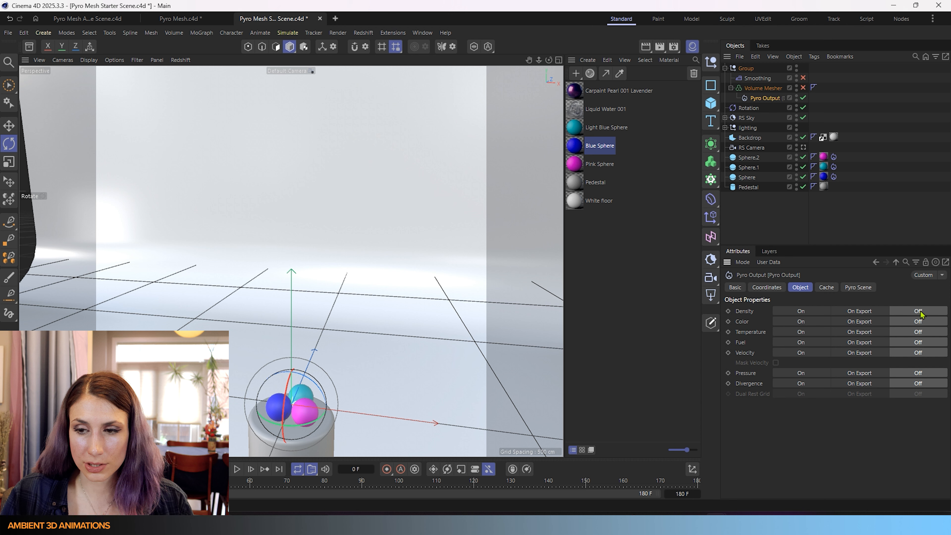
{"action": "left_click", "coordinate": [863, 323]}
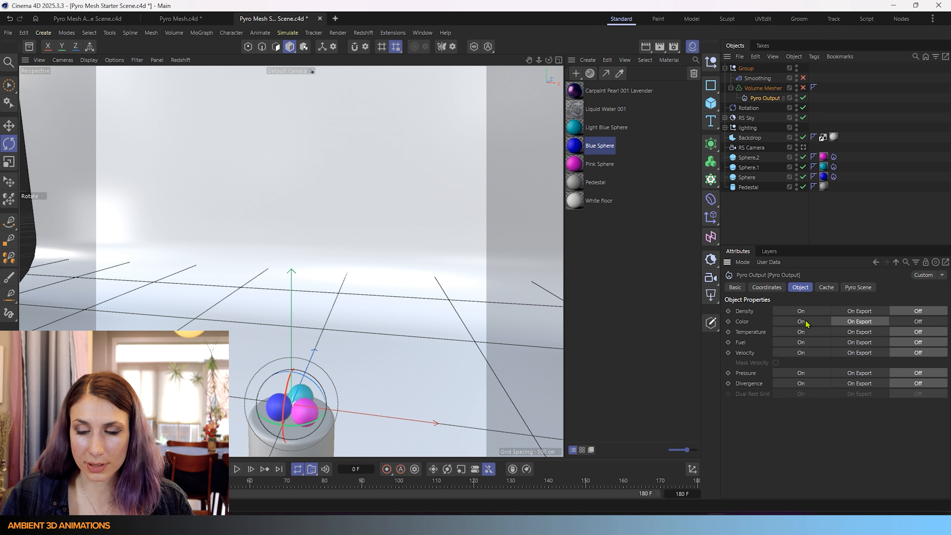
{"action": "left_click", "coordinate": [858, 287]}
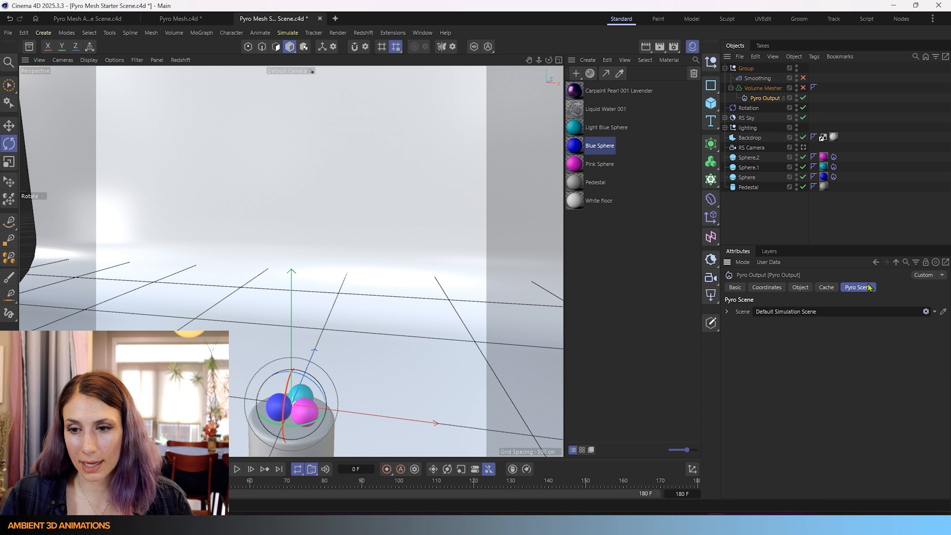
{"action": "left_click", "coordinate": [826, 287]}
{"action": "left_click", "coordinate": [801, 288]}
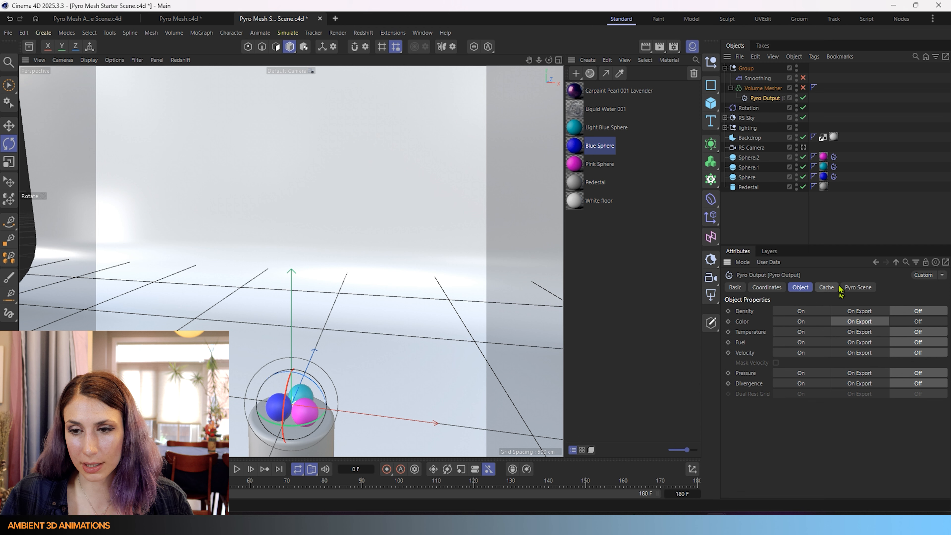
Step: Change the Pyro Output's cache template filename to $prj_Color_$frame.vdb
{"action": "left_click", "coordinate": [826, 288]}
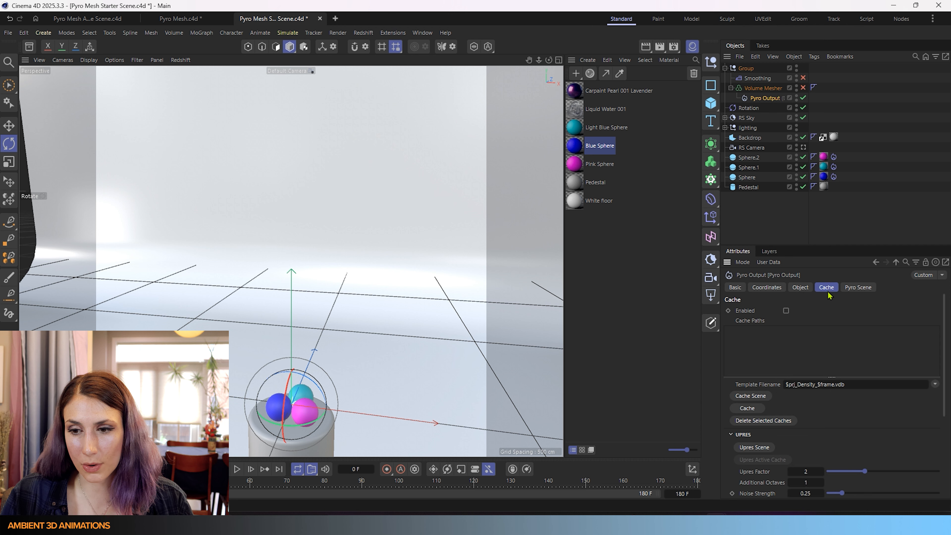
{"action": "left_click", "coordinate": [811, 384]}
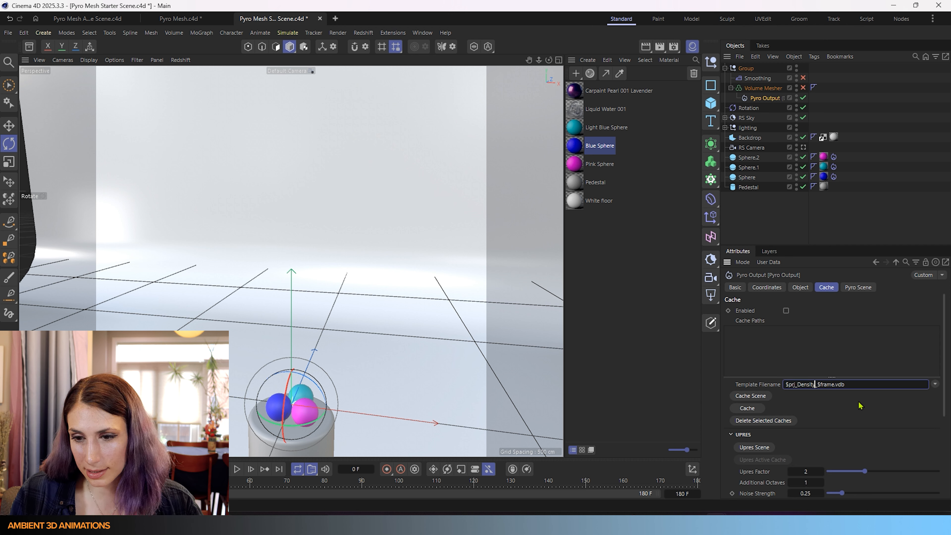
{"action": "key", "text": "BackSpace"}
{"action": "key", "text": "BackSpace"}
{"action": "key", "text": "BackSpace"}
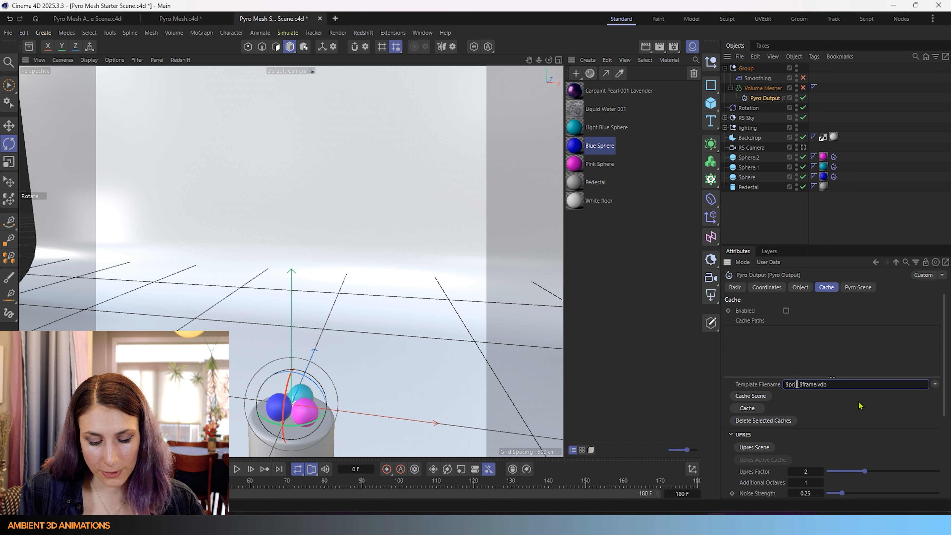
{"action": "type", "text": "Colo"}
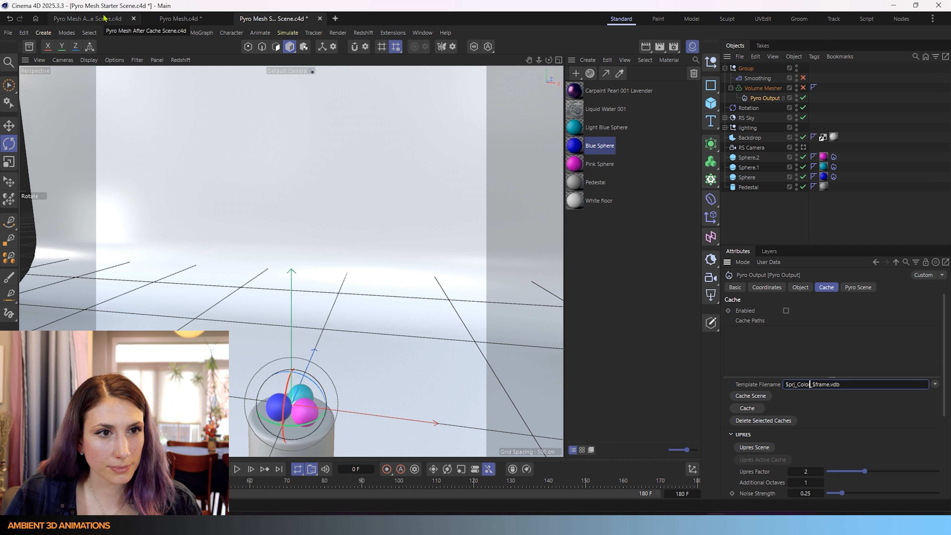
Step: Switch to the Pyro Mesh After Cache Scene project, view the Volume Mesher's object properties and clear the selection
{"action": "left_click", "coordinate": [92, 19]}
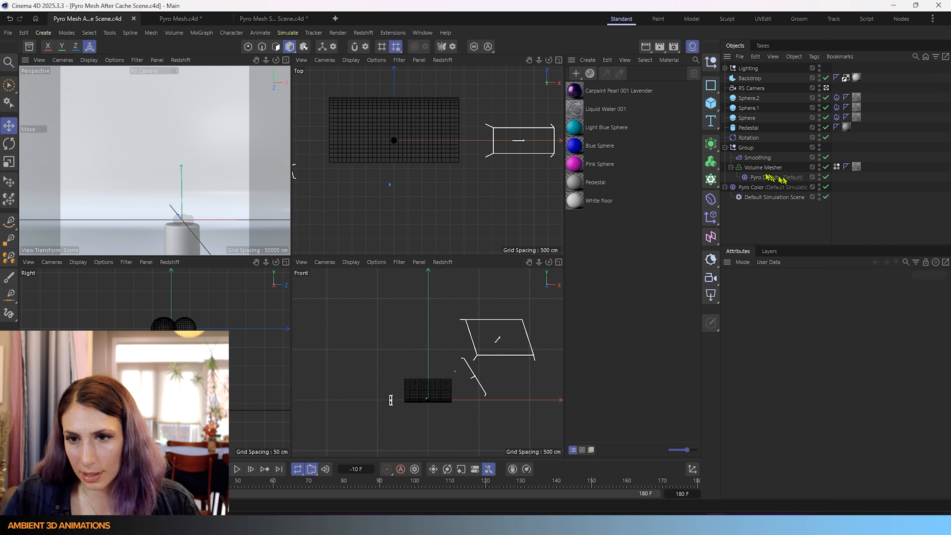
{"action": "left_click", "coordinate": [754, 152]}
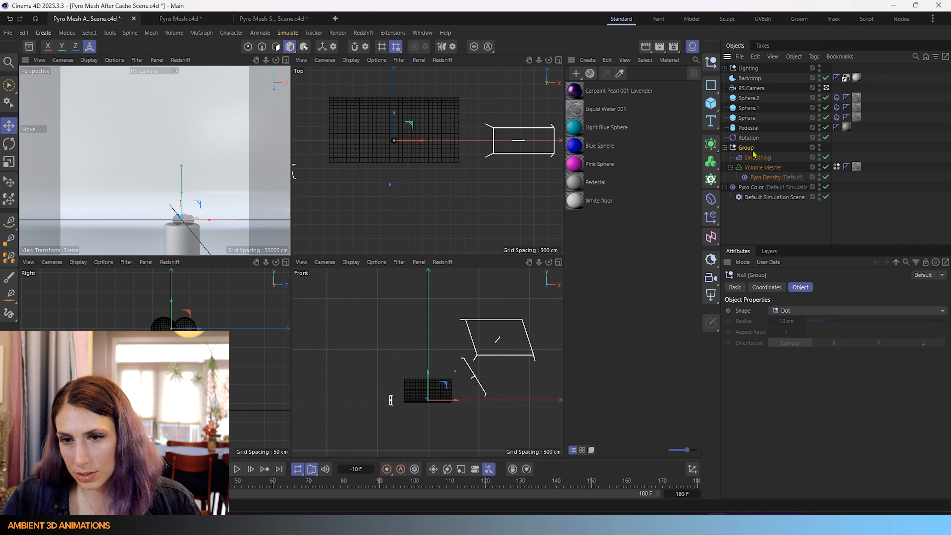
{"action": "left_click", "coordinate": [763, 167]}
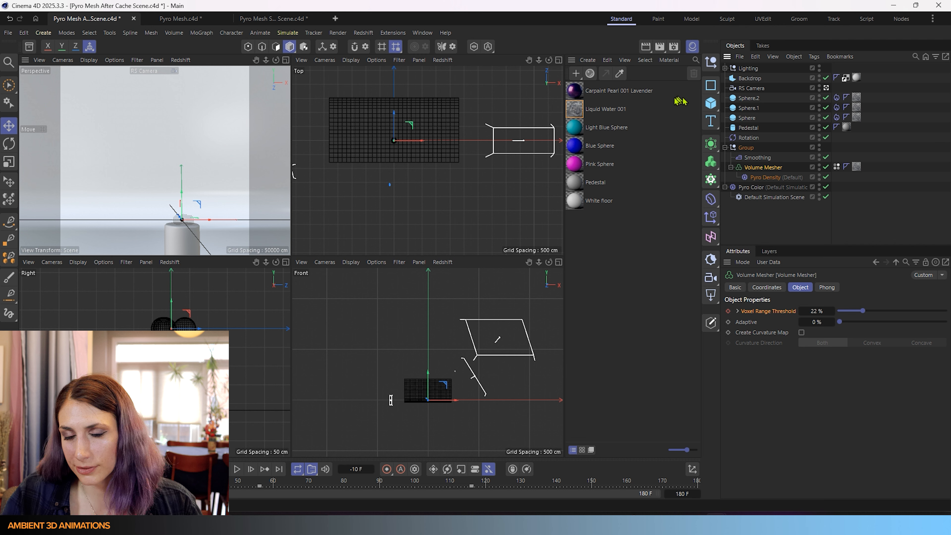
{"action": "left_click", "coordinate": [879, 139]}
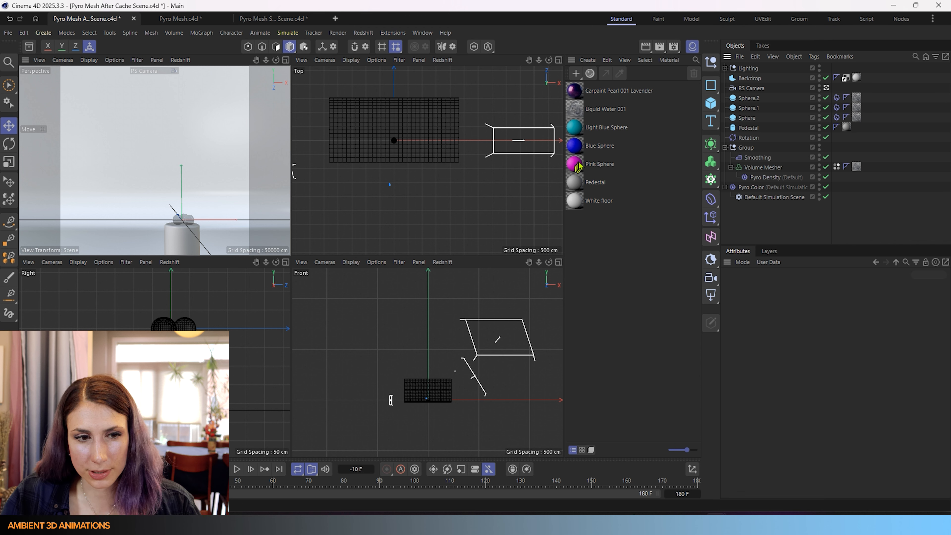
Step: Apply the Pink Sphere material to Sphere.2, Blue Sphere to Sphere and Light Blue Sphere to Sphere.1
{"action": "left_click_drag", "start_coordinate": [576, 165], "coordinate": [187, 219]}
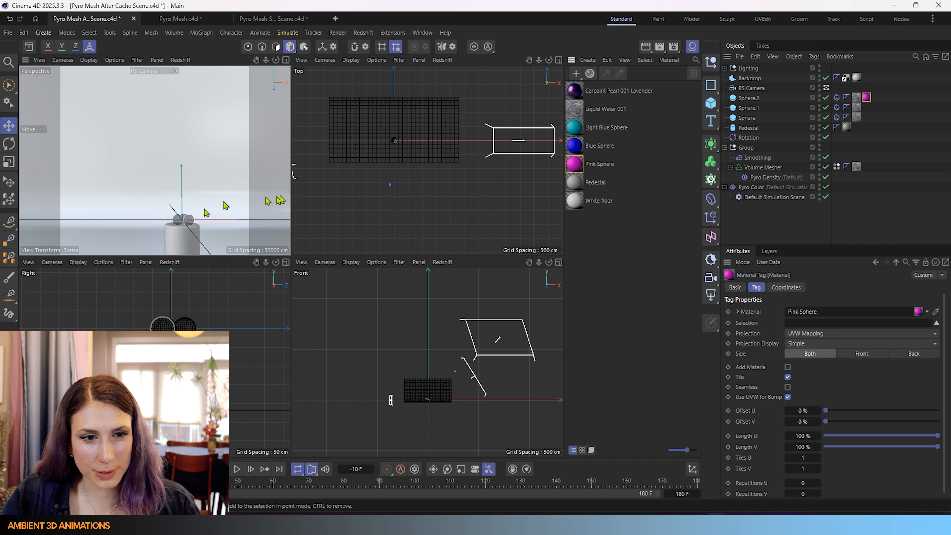
{"action": "left_click_drag", "start_coordinate": [575, 146], "coordinate": [178, 221]}
{"action": "left_click_drag", "start_coordinate": [591, 116], "coordinate": [184, 220]}
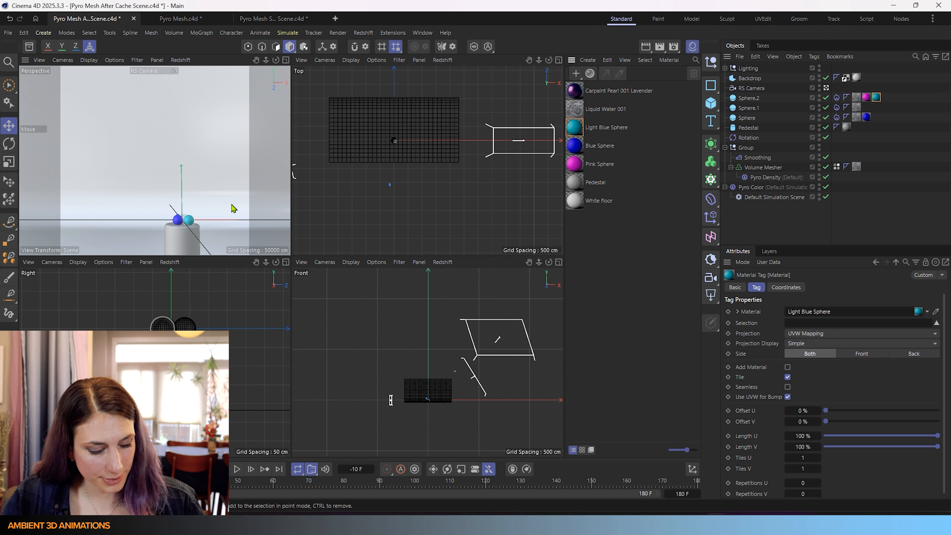
{"action": "key", "text": "ctrl+z"}
{"action": "middle_click", "coordinate": [172, 200]}
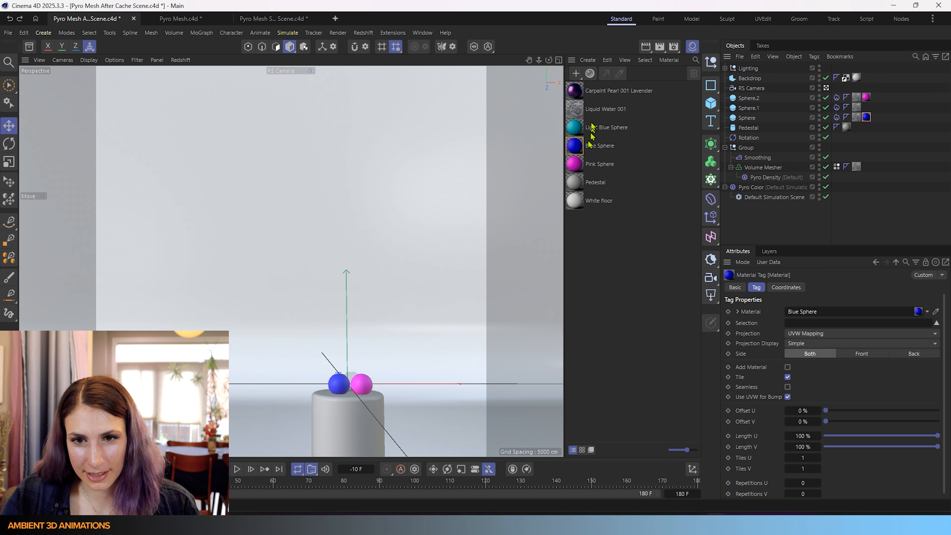
{"action": "left_click_drag", "start_coordinate": [577, 128], "coordinate": [351, 377]}
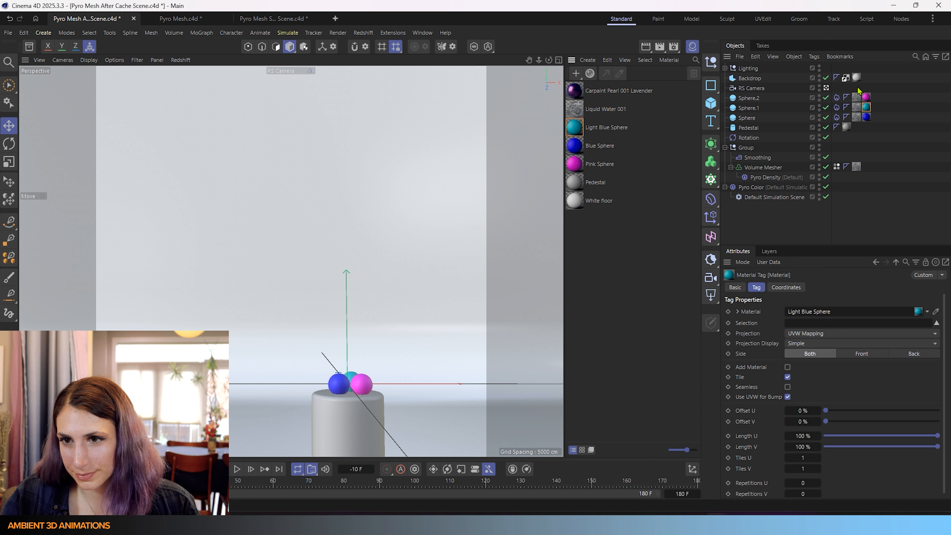
Step: Delete the Liquid Water 001 material tags from the three spheres and remove the Pyro Color output with its simulation scene
{"action": "left_click_drag", "start_coordinate": [859, 91], "coordinate": [858, 146]}
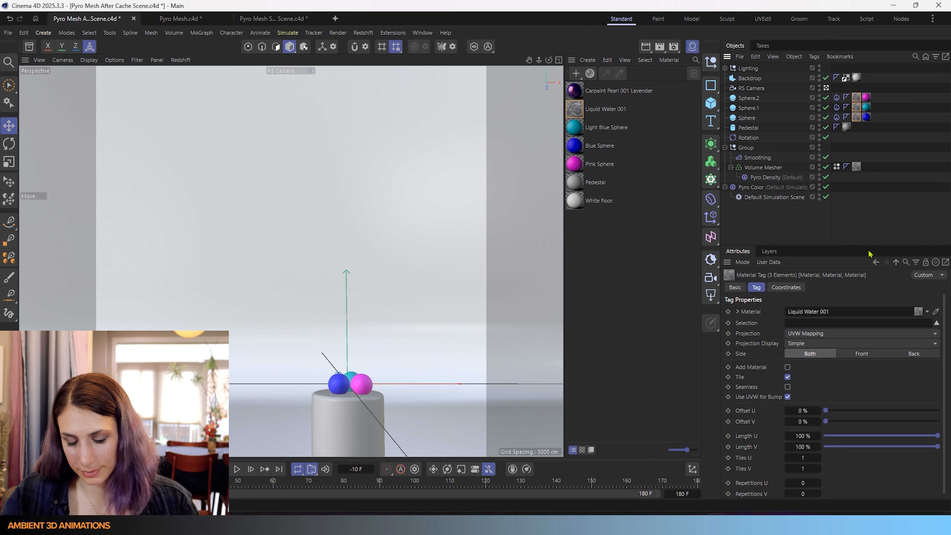
{"action": "key", "text": "Delete"}
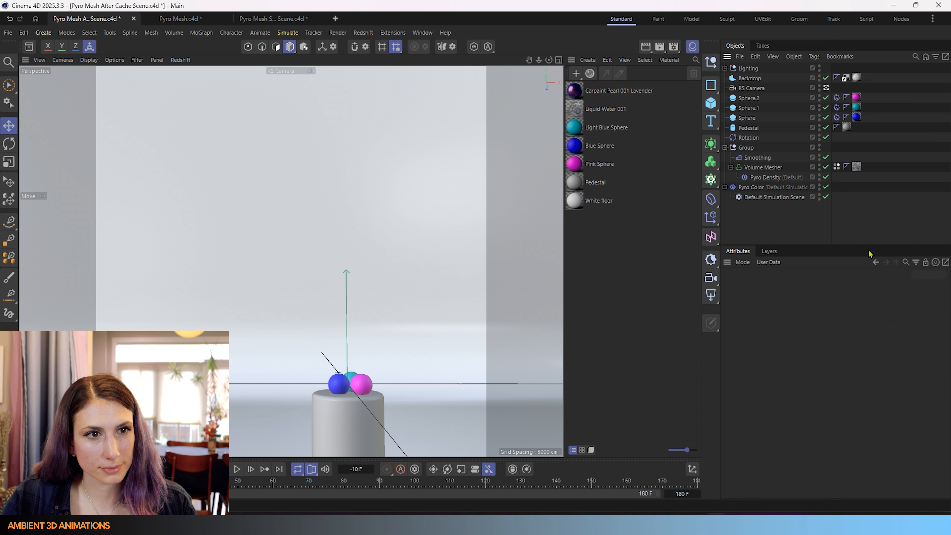
{"action": "left_click", "coordinate": [766, 177]}
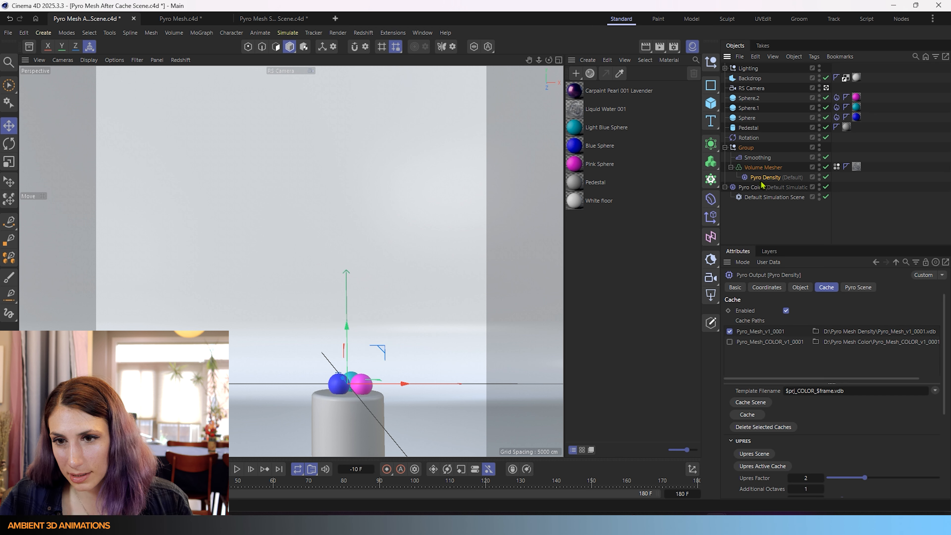
{"action": "left_click", "coordinate": [746, 190]}
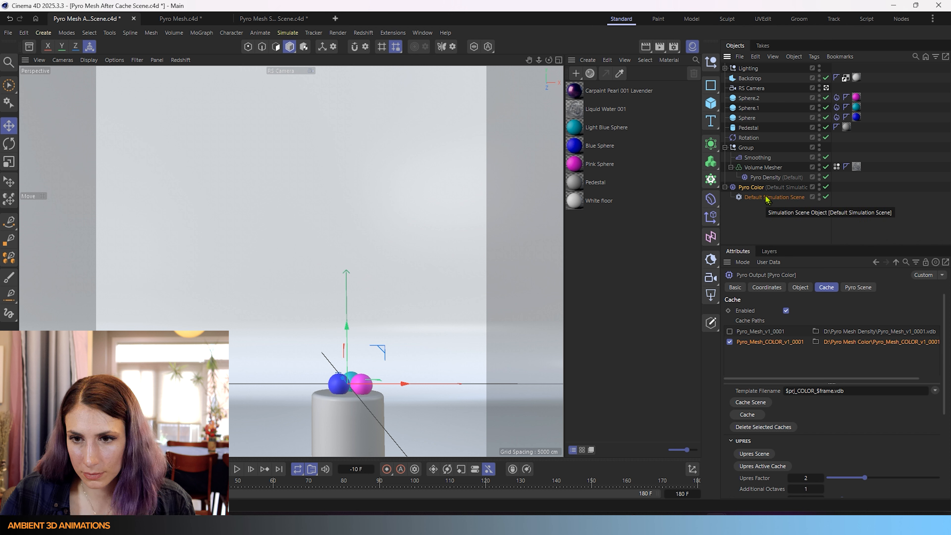
{"action": "key", "text": "Delete"}
Step: Examine the settings of the Volume Mesher, Smoothing deformer, Pyro Density cache and Rotation force, plus the project's Pyro simulation settings
{"action": "left_click", "coordinate": [756, 168]}
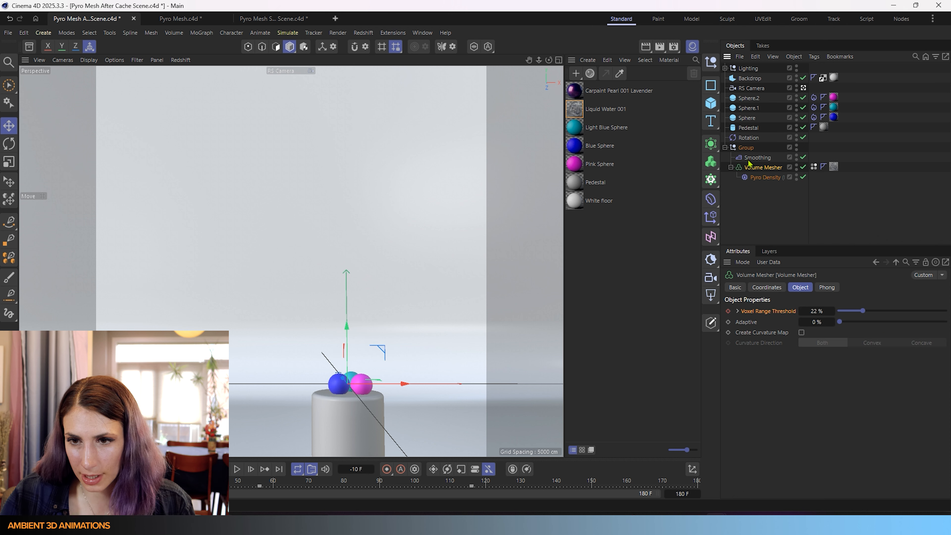
{"action": "left_click", "coordinate": [750, 158]}
{"action": "left_click", "coordinate": [756, 168]}
{"action": "left_click", "coordinate": [753, 157]}
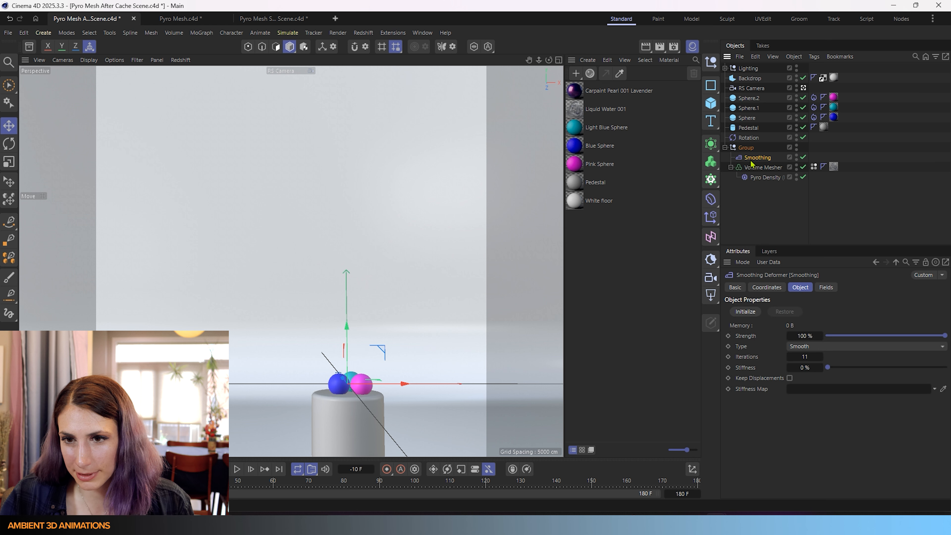
{"action": "left_click", "coordinate": [753, 168]}
{"action": "left_click", "coordinate": [760, 177]}
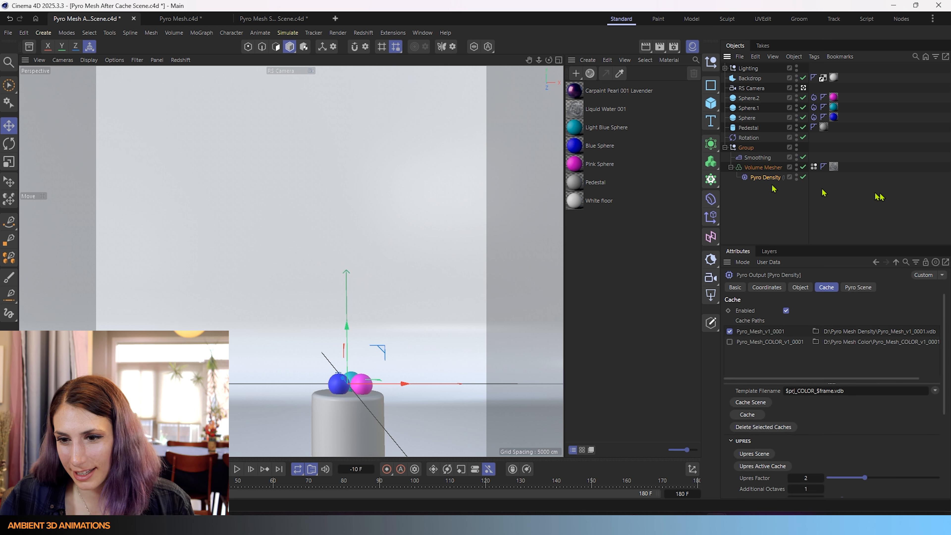
{"action": "left_click", "coordinate": [729, 342]}
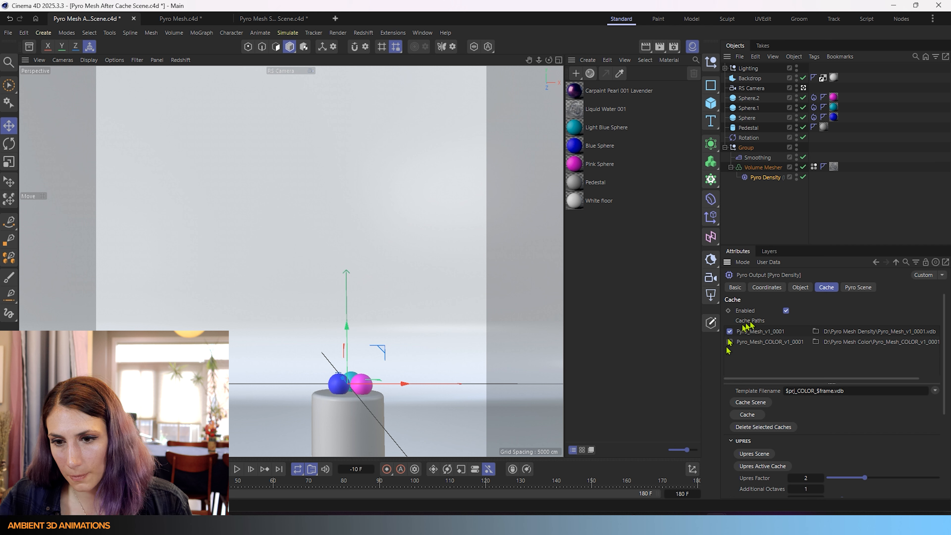
{"action": "left_click", "coordinate": [744, 138]}
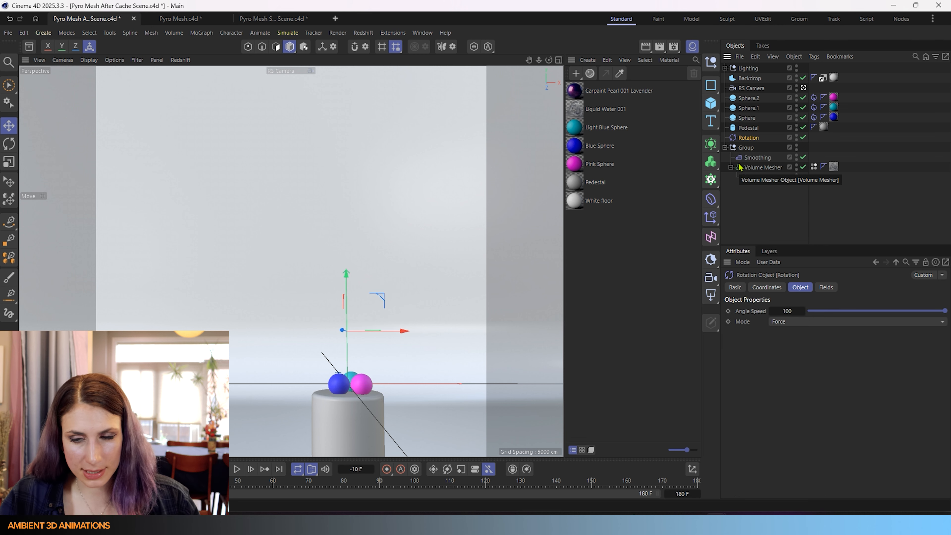
{"action": "key", "text": "ctrl+d"}
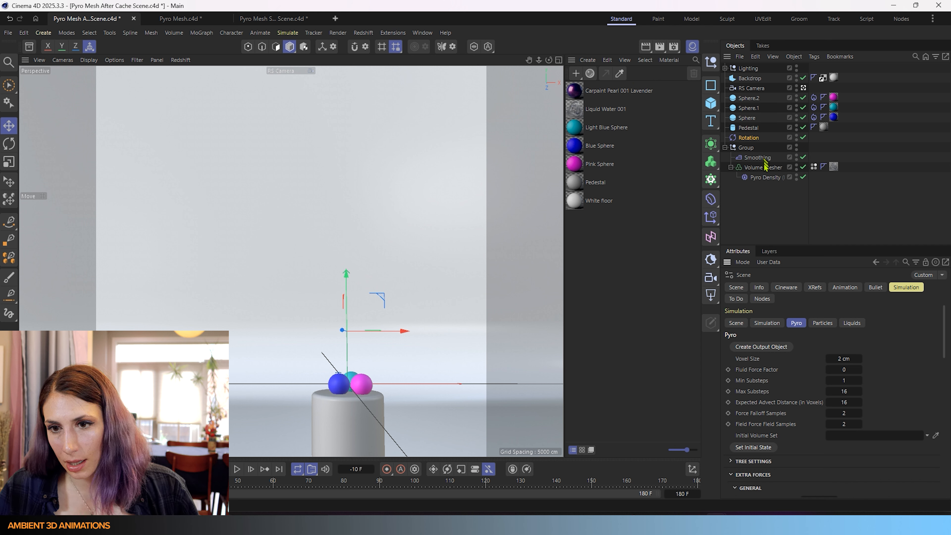
{"action": "left_click", "coordinate": [761, 178]}
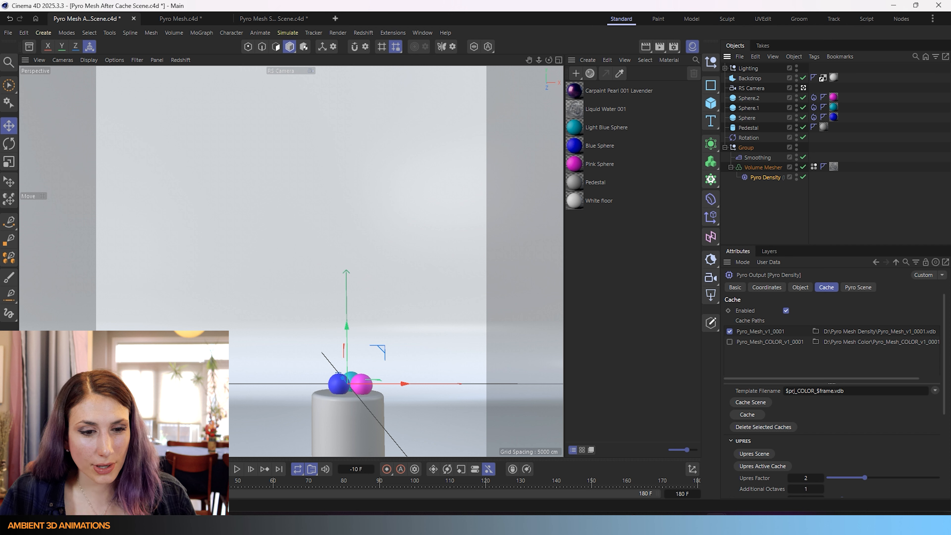
Step: Play the cached simulation to frame 24 and delete the Liquid Water 001 material tag from the Volume Mesher
{"action": "left_click", "coordinate": [236, 470]}
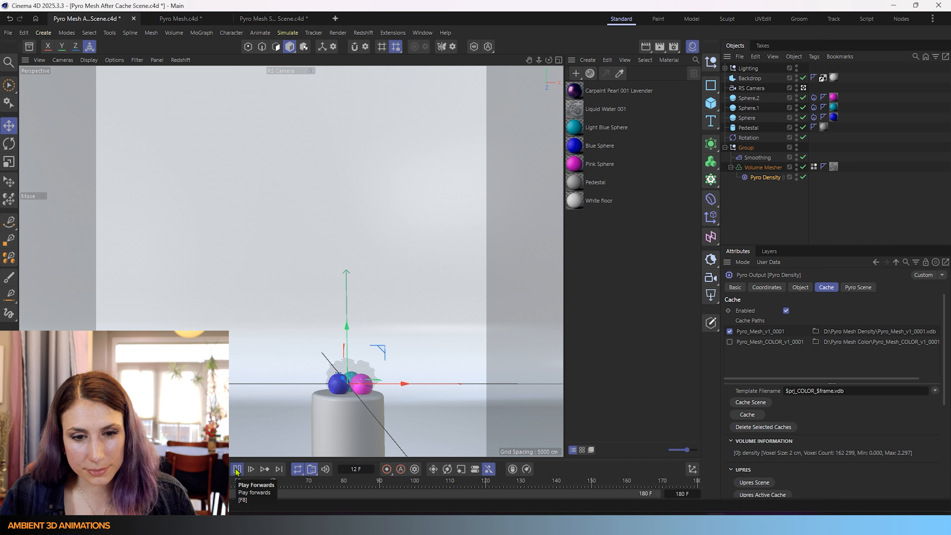
{"action": "left_click", "coordinate": [236, 470]}
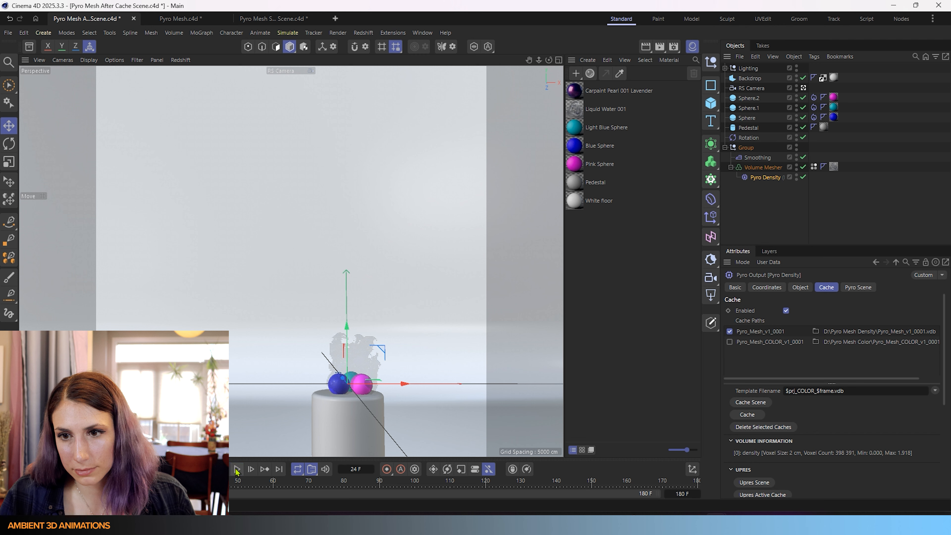
{"action": "left_click", "coordinate": [833, 166]}
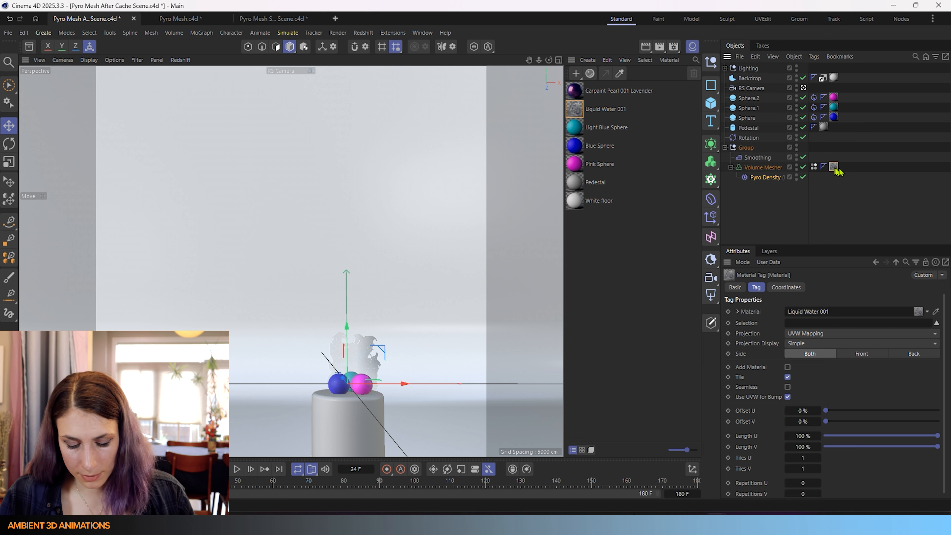
{"action": "key", "text": "Delete"}
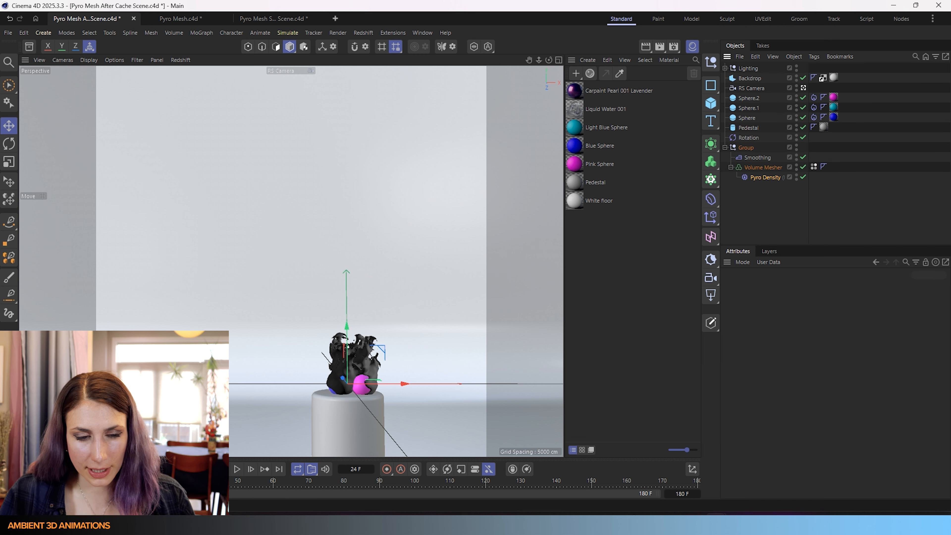
Step: Play the cached mesh on to frame 56 and select the Volume Mesher's Vertex Color tag to show its settings
{"action": "left_click", "coordinate": [238, 468]}
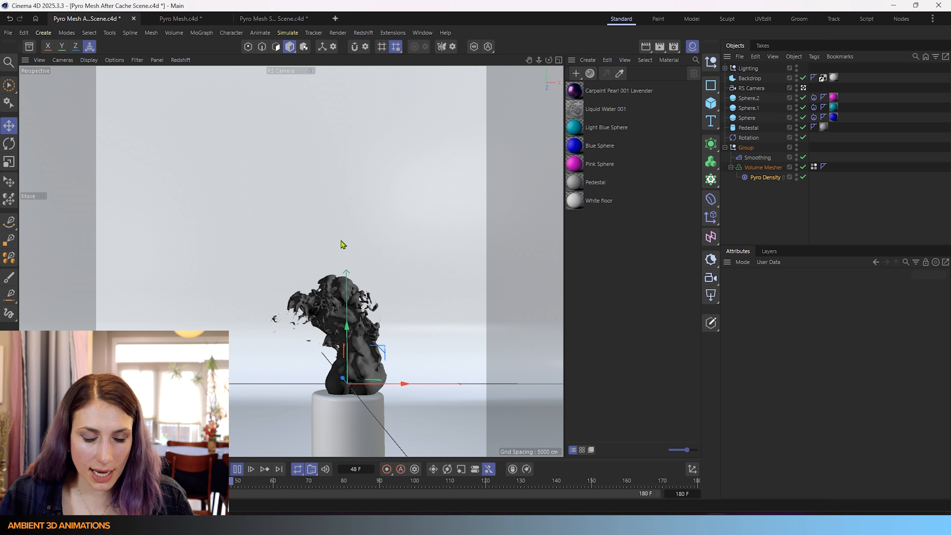
{"action": "left_click", "coordinate": [237, 469]}
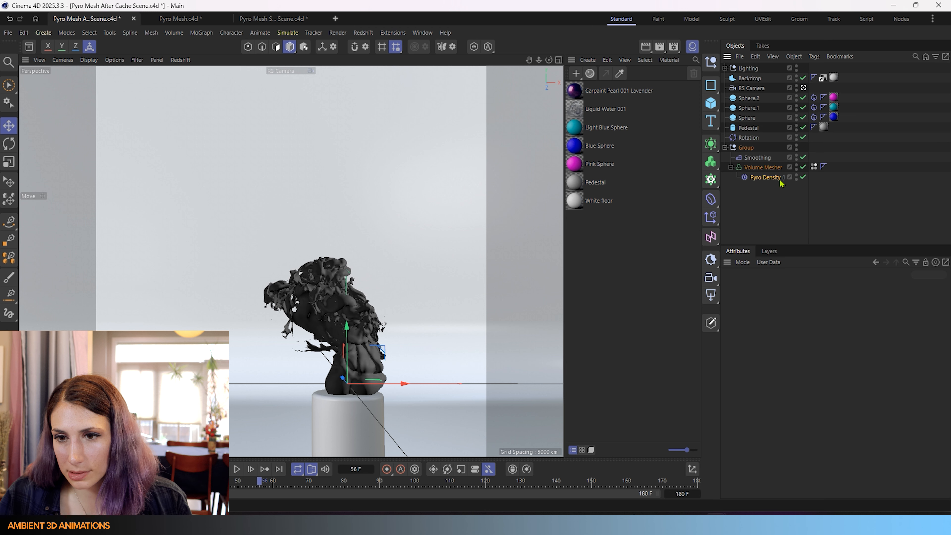
{"action": "left_click", "coordinate": [765, 177]}
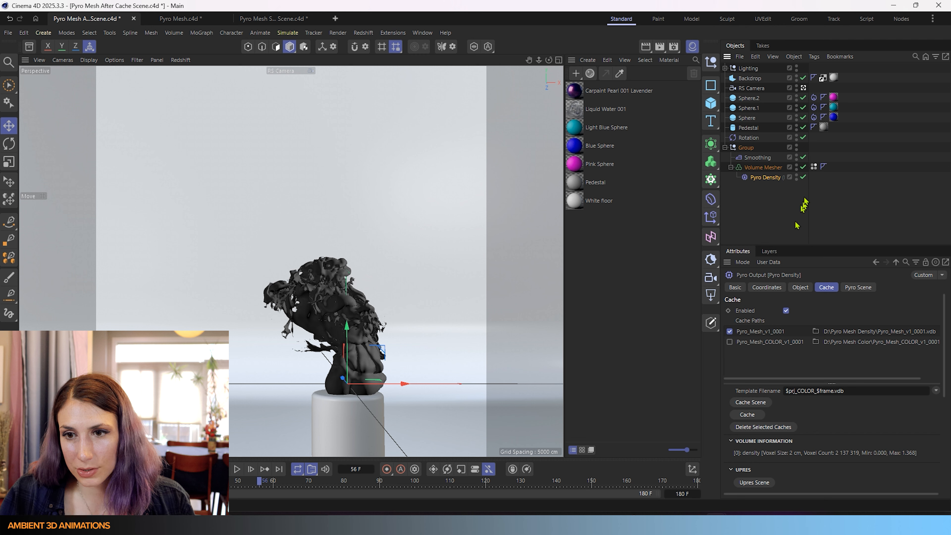
{"action": "left_click", "coordinate": [815, 168]}
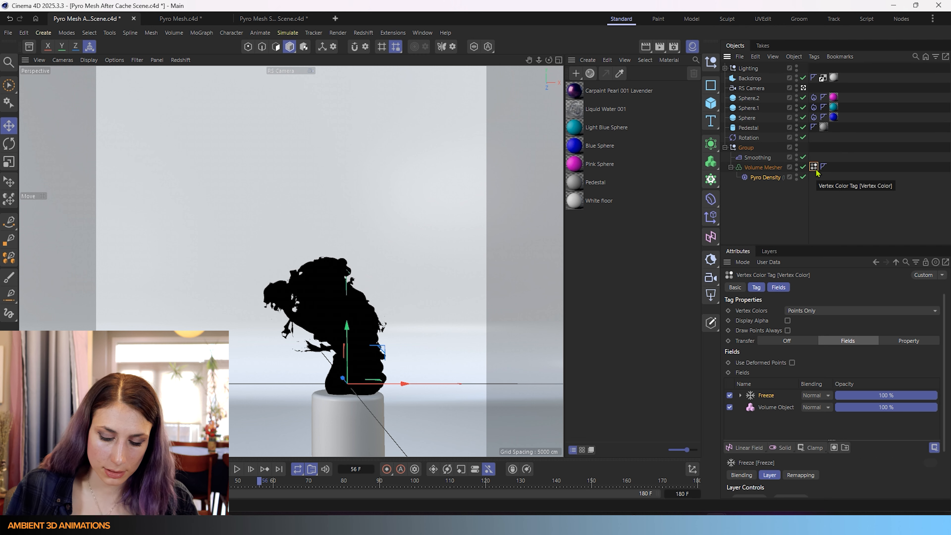
Step: Delete the Vertex Color tag from the Volume Mesher and save the project
{"action": "key", "text": "Delete"}
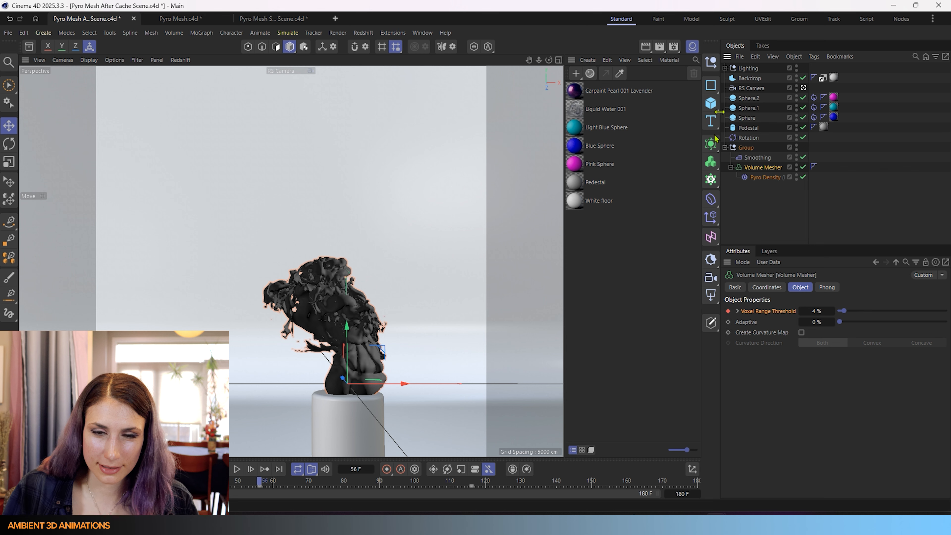
{"action": "left_click", "coordinate": [8, 33]}
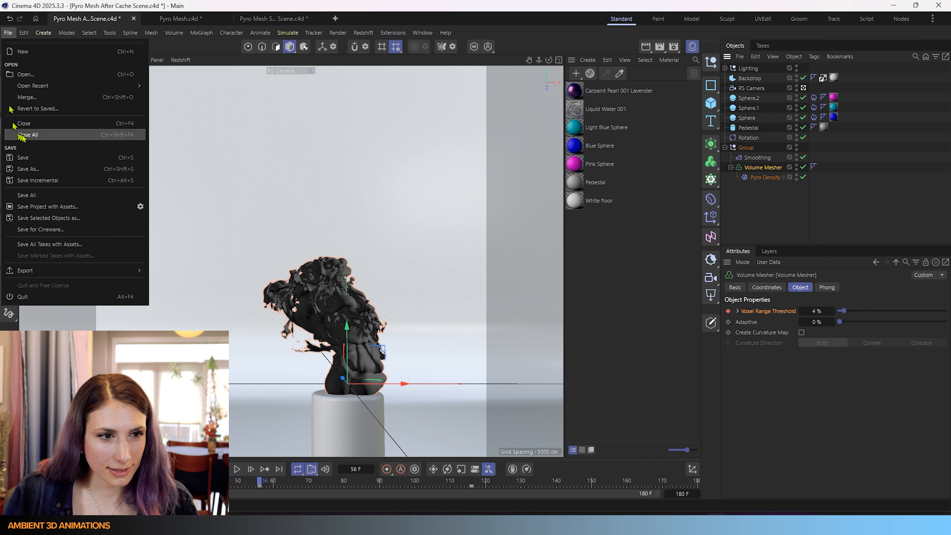
{"action": "left_click", "coordinate": [23, 157]}
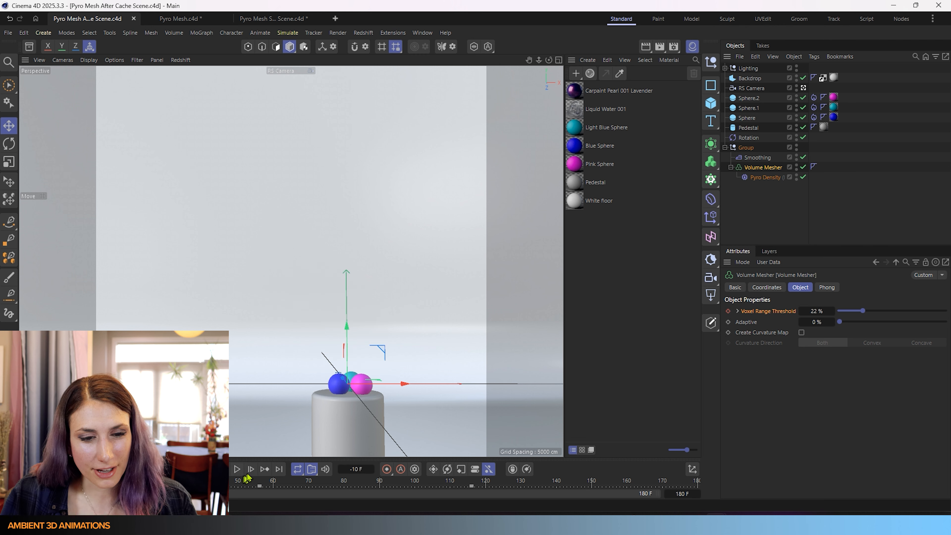
Step: Play the cached mesh to frame 101 and check the scene with the Pyro Density cache disabled and re-enabled
{"action": "left_click", "coordinate": [238, 470]}
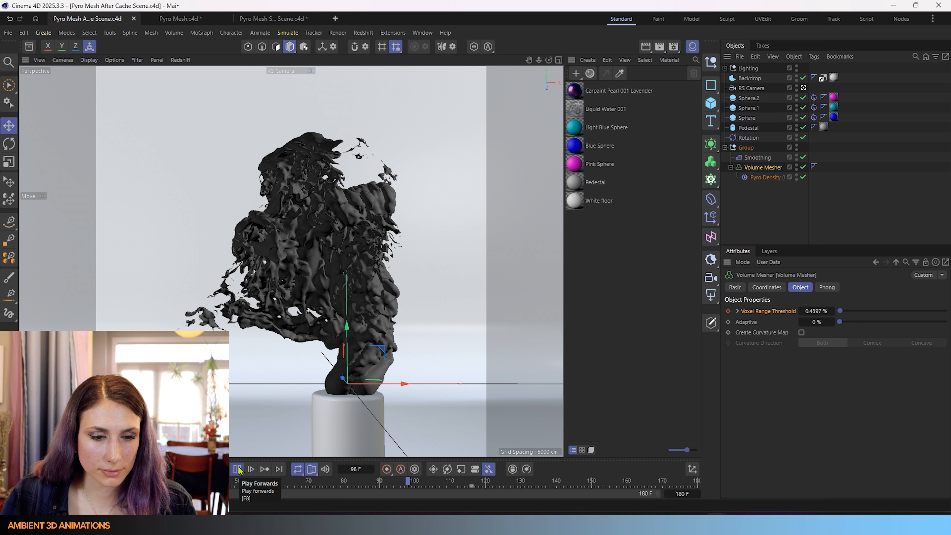
{"action": "left_click", "coordinate": [238, 468]}
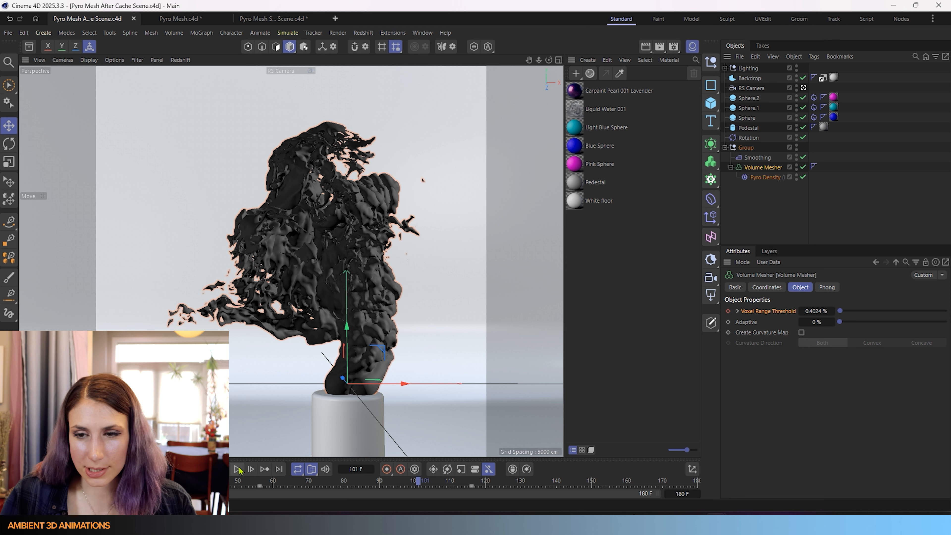
{"action": "left_click", "coordinate": [774, 179]}
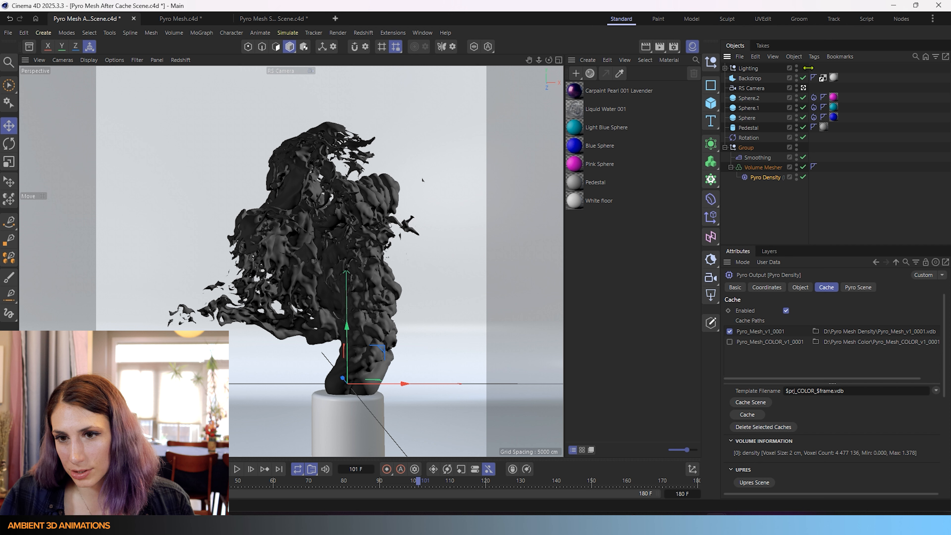
{"action": "left_click_drag", "start_coordinate": [808, 67], "coordinate": [854, 69]}
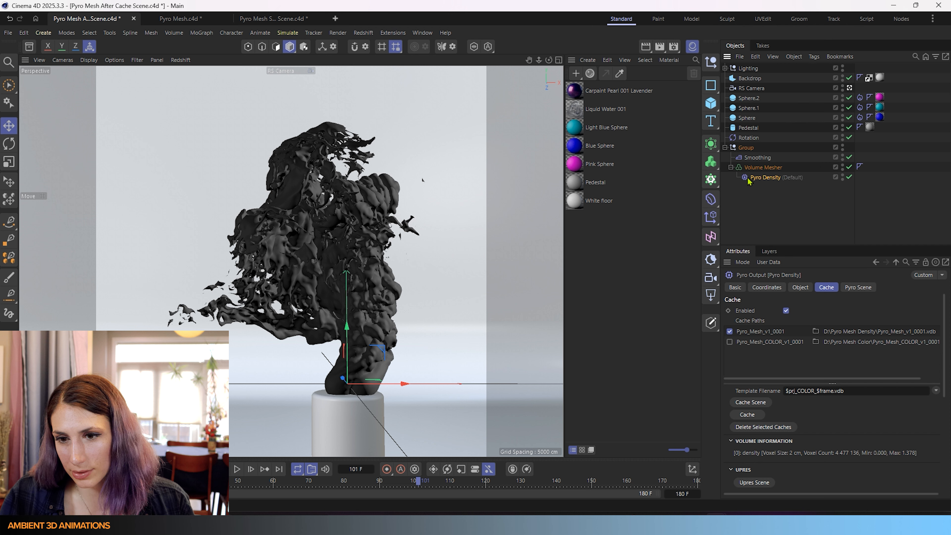
{"action": "left_click", "coordinate": [786, 310]}
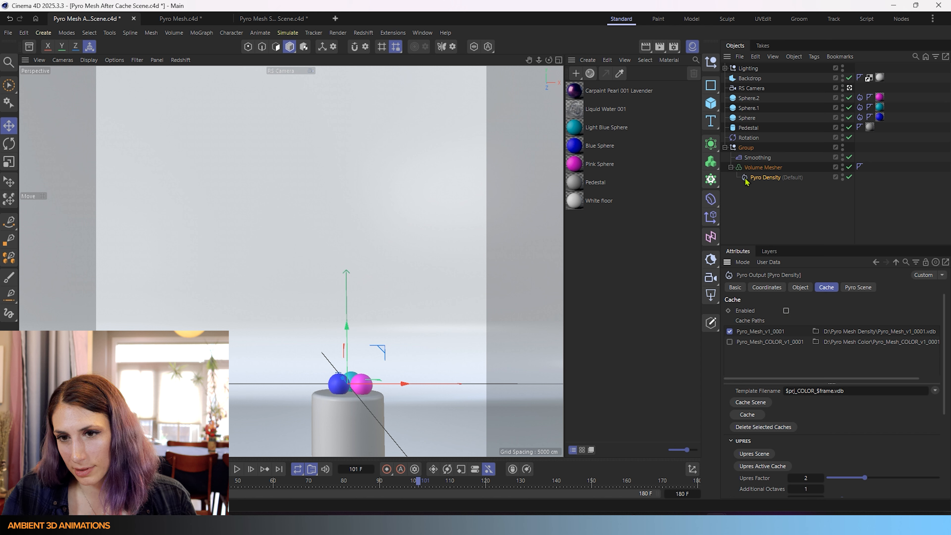
{"action": "left_click", "coordinate": [786, 310]}
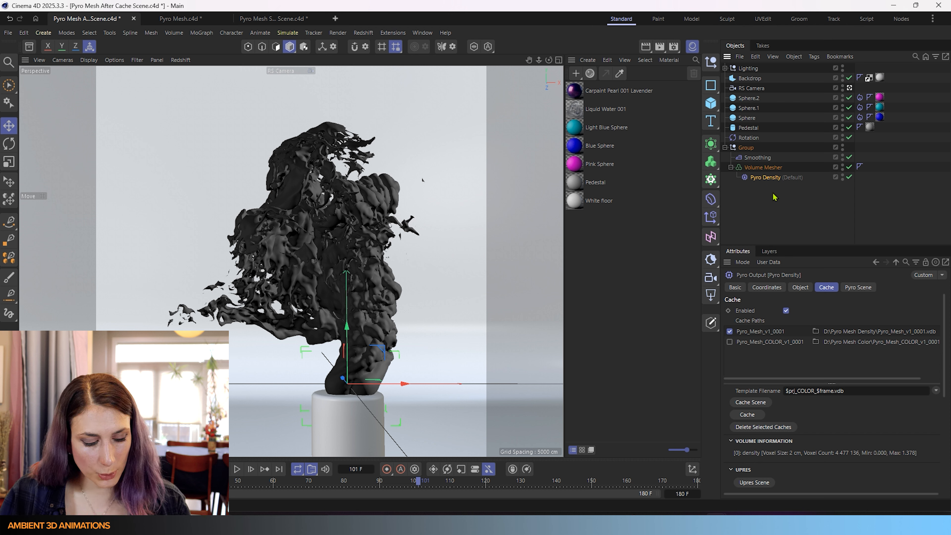
Step: Paste a copy of the Pyro Density output below the group and switch the copy's cache to Pyro_Mesh_COLOR_v1_0001
{"action": "left_click", "coordinate": [781, 232]}
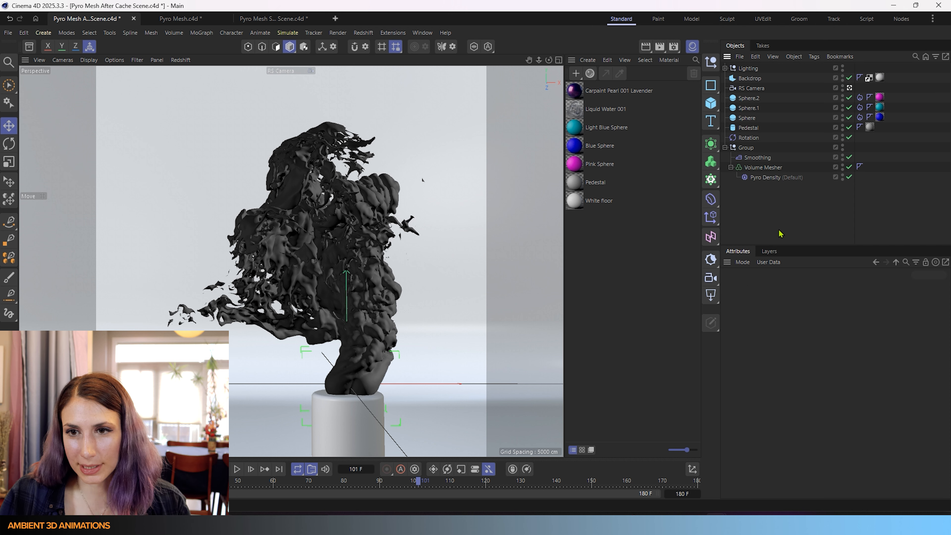
{"action": "key", "text": "ctrl+v"}
{"action": "left_click_drag", "start_coordinate": [759, 74], "coordinate": [759, 192]}
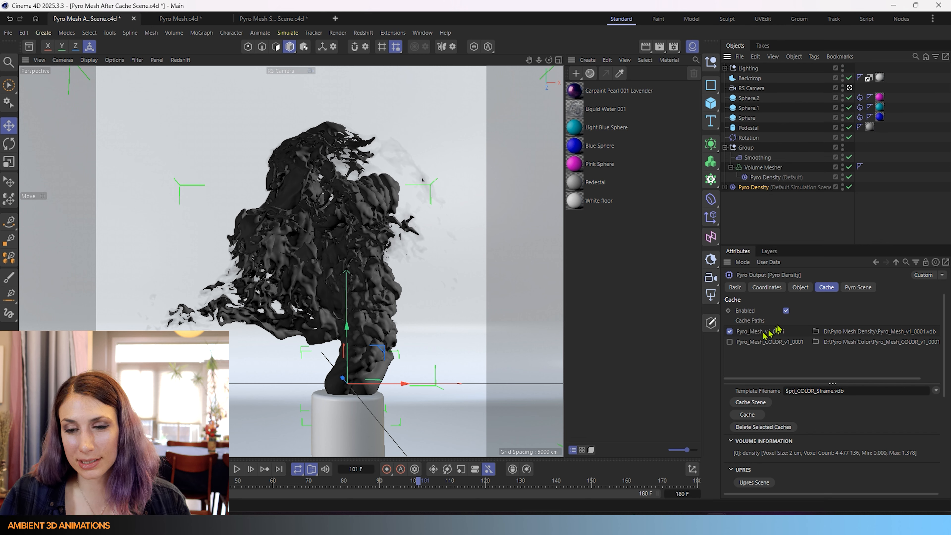
{"action": "left_click", "coordinate": [729, 342]}
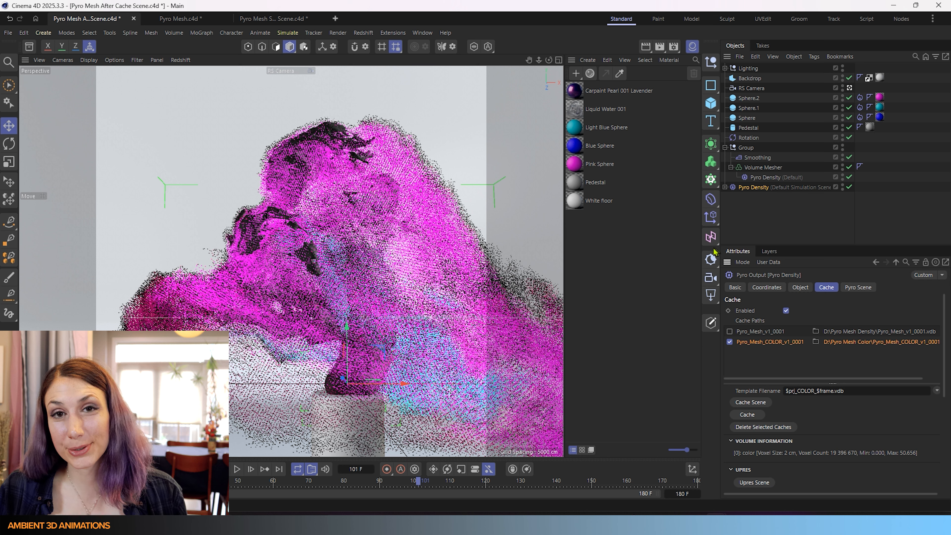
Step: Create a Redshift Standard material named Pyro Color and assign it to the Volume Mesher
{"action": "left_click", "coordinate": [588, 60]}
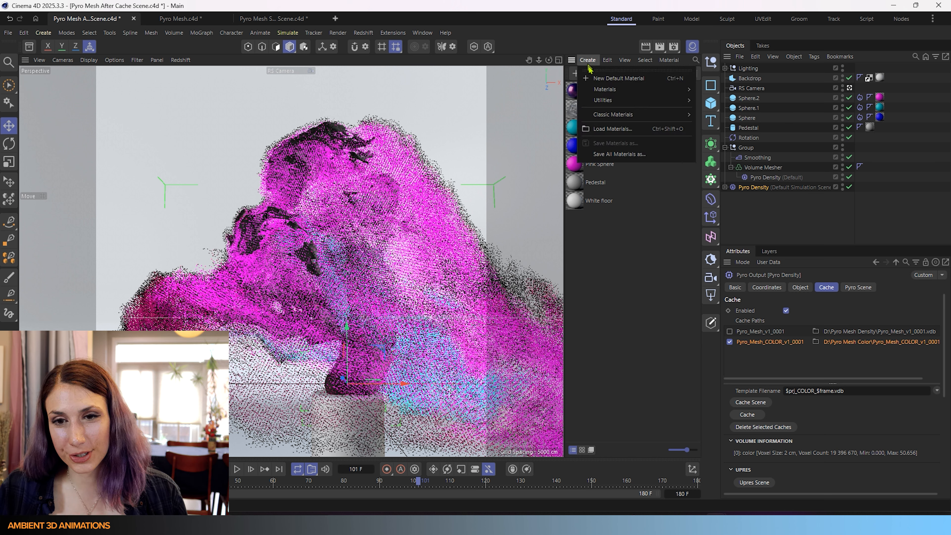
{"action": "mouse_move", "coordinate": [632, 94]}
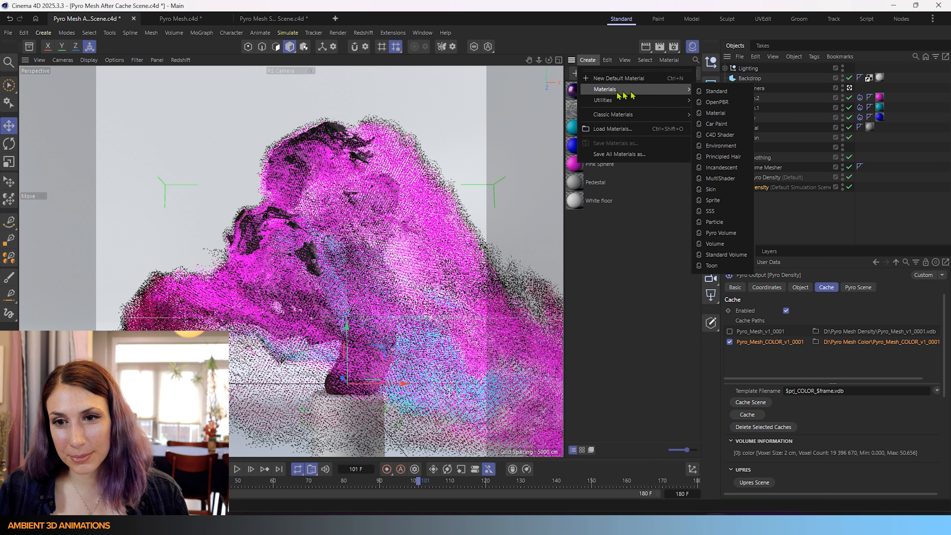
{"action": "left_click", "coordinate": [716, 91]}
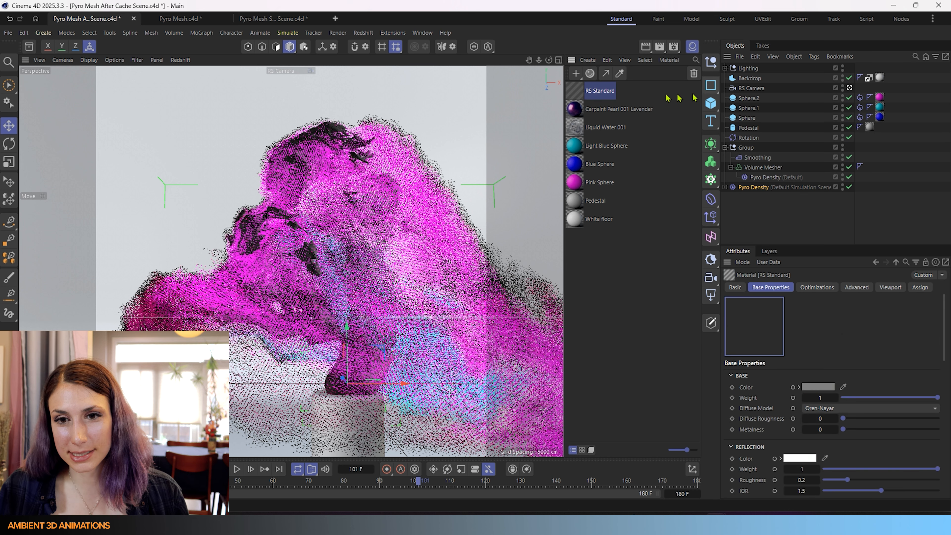
{"action": "double_click", "coordinate": [596, 96]}
{"action": "key", "text": "BackSpace"}
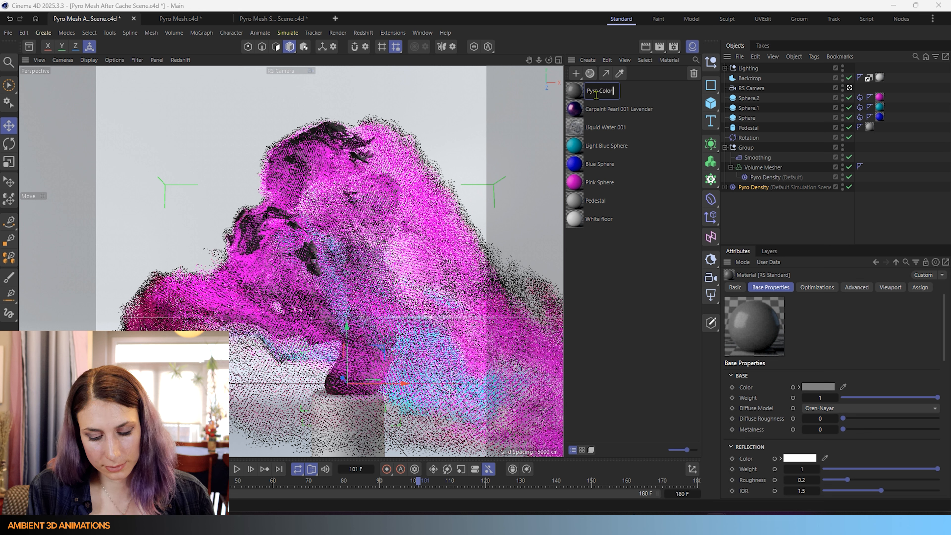
{"action": "key", "text": "Return"}
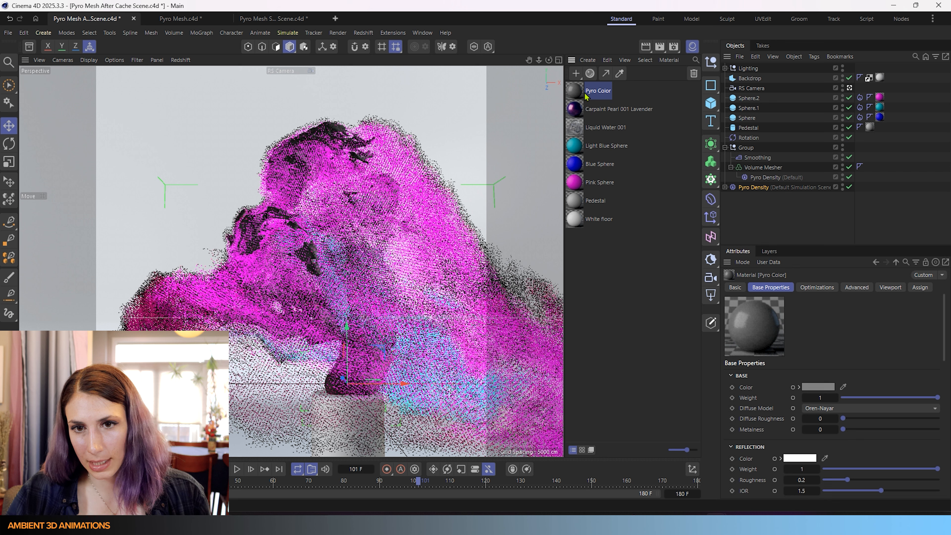
{"action": "mouse_move", "coordinate": [586, 97]}
{"action": "left_mouse_down"}
{"action": "mouse_move", "coordinate": [592, 116]}
{"action": "mouse_move", "coordinate": [798, 168]}
{"action": "mouse_move", "coordinate": [753, 180]}
{"action": "mouse_move", "coordinate": [764, 169]}
{"action": "left_mouse_up"}
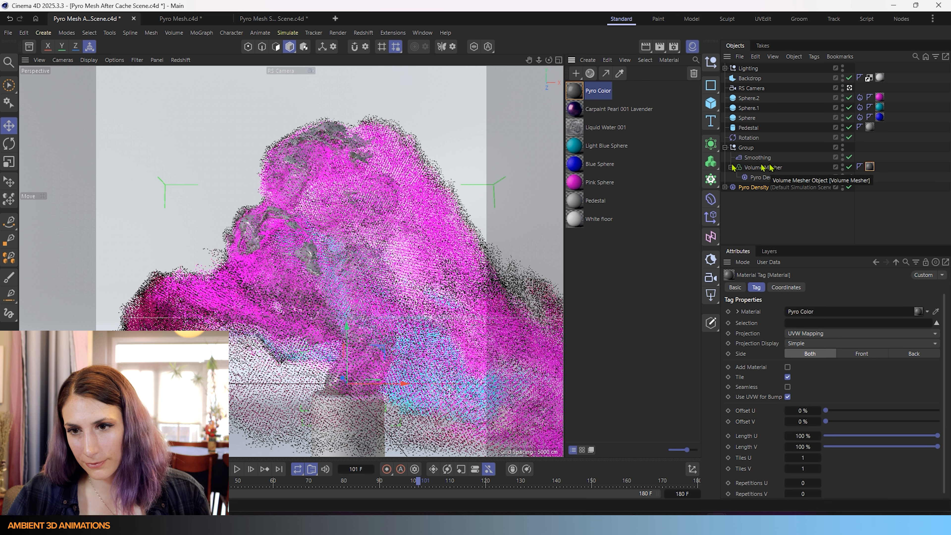
Step: Add a Vertex Attribute node to the Pyro Color material and connect its outColor to the RS Standard base Color
{"action": "double_click", "coordinate": [576, 92]}
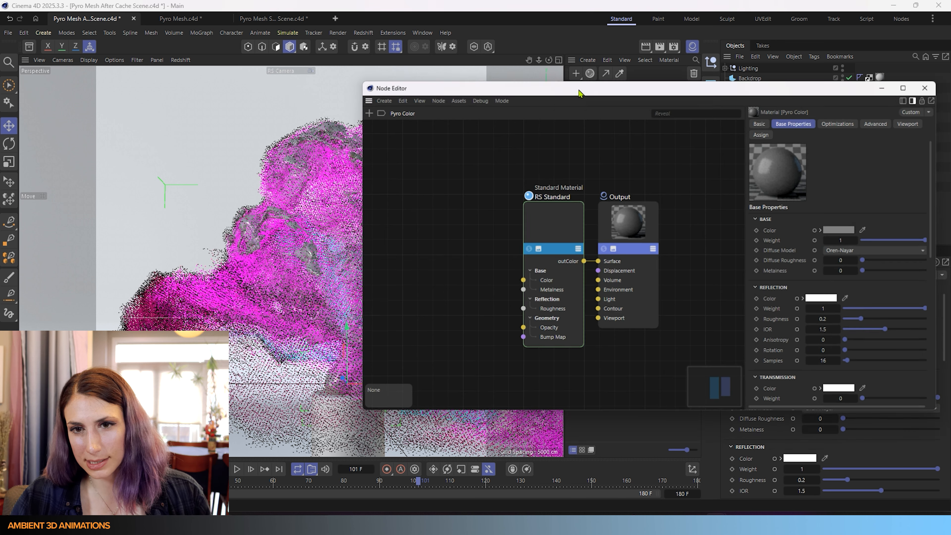
{"action": "key", "text": "Tab"}
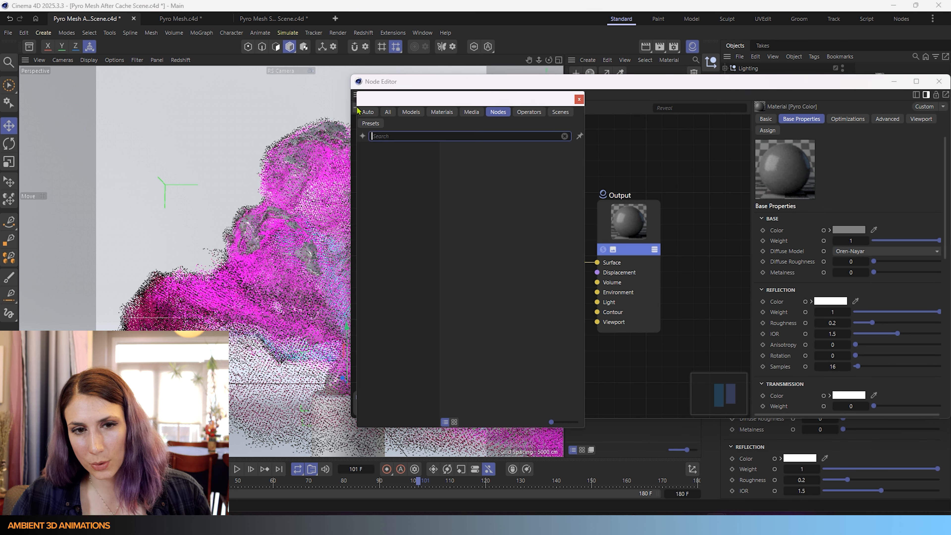
{"action": "type", "text": "vert"}
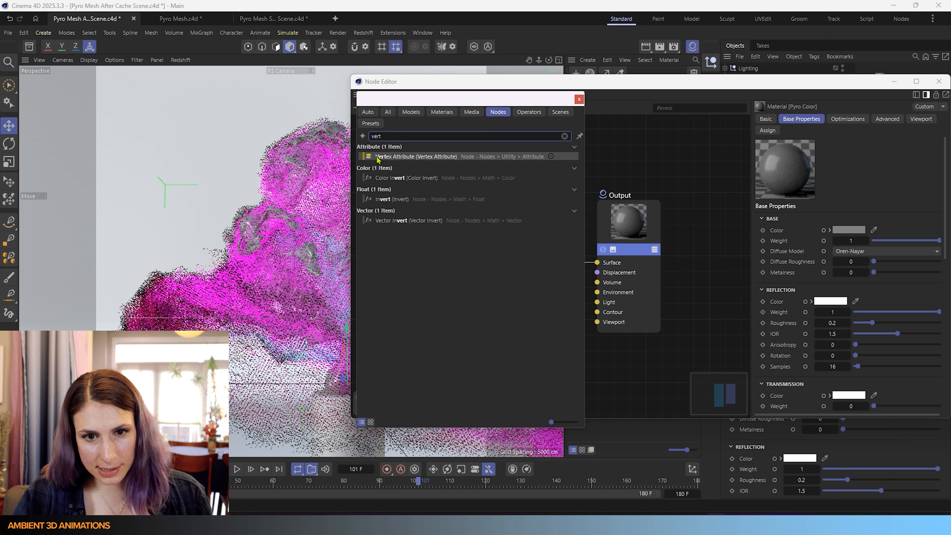
{"action": "left_click_drag", "start_coordinate": [378, 158], "coordinate": [624, 179]}
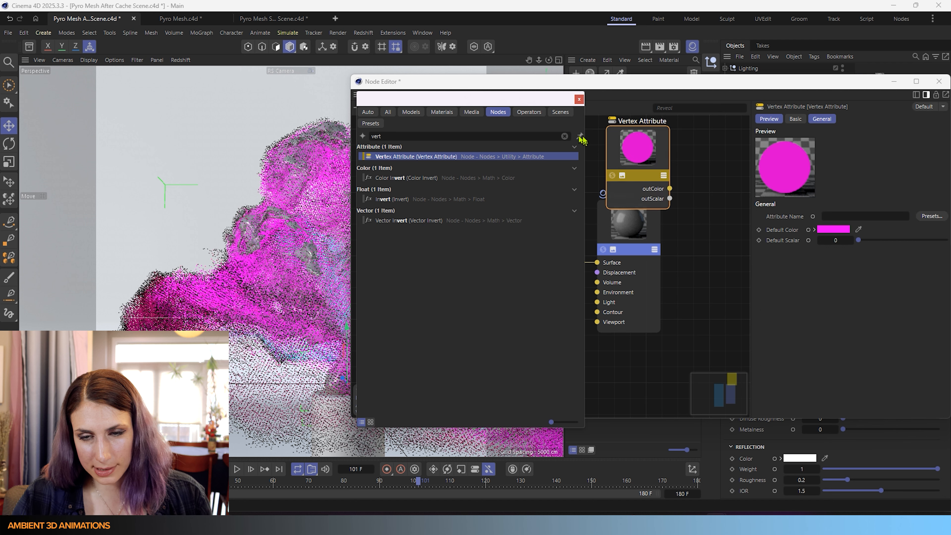
{"action": "left_click", "coordinate": [578, 99]}
{"action": "left_click_drag", "start_coordinate": [657, 144], "coordinate": [443, 212]}
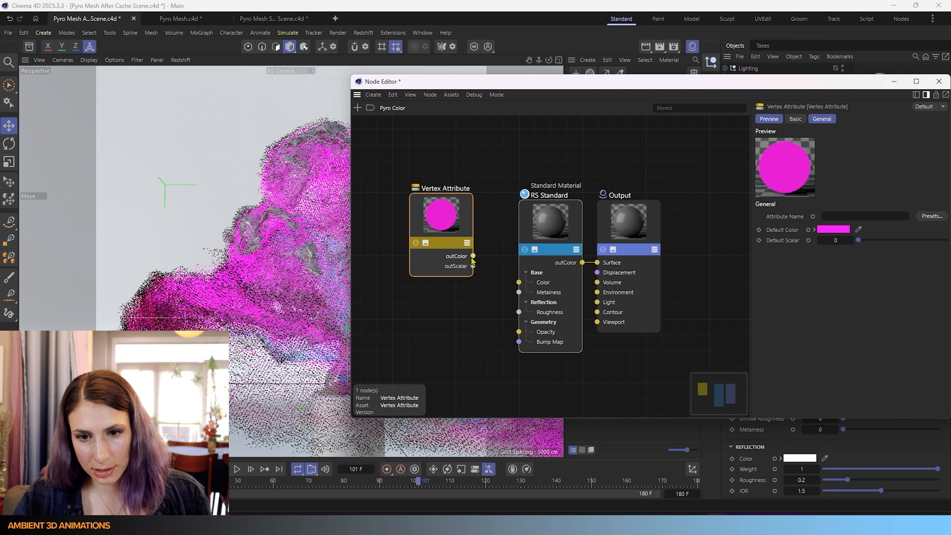
{"action": "left_click_drag", "start_coordinate": [472, 258], "coordinate": [535, 284]}
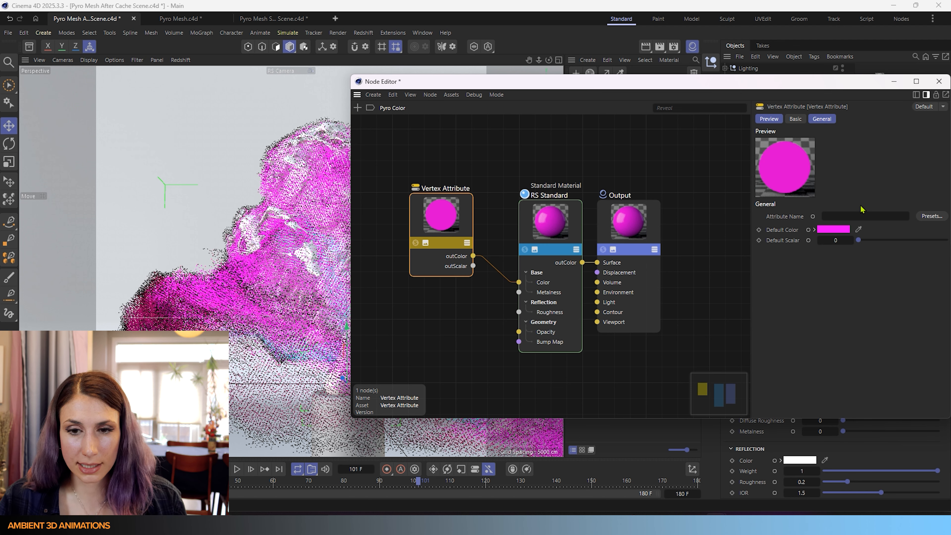
{"action": "left_click", "coordinate": [938, 81]}
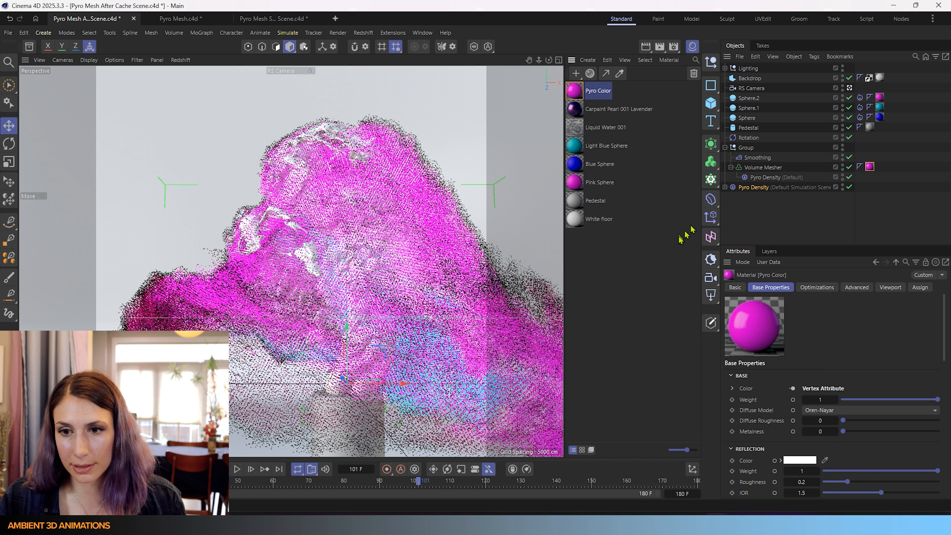
Step: Rename the copied Pyro Density output that uses the color cache as Pyro Color
{"action": "left_click", "coordinate": [761, 191]}
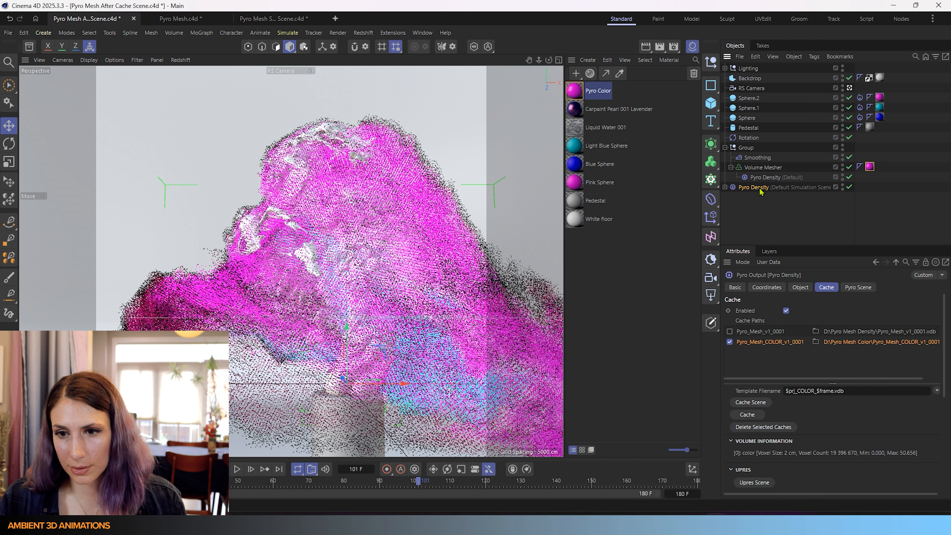
{"action": "double_click", "coordinate": [760, 189]}
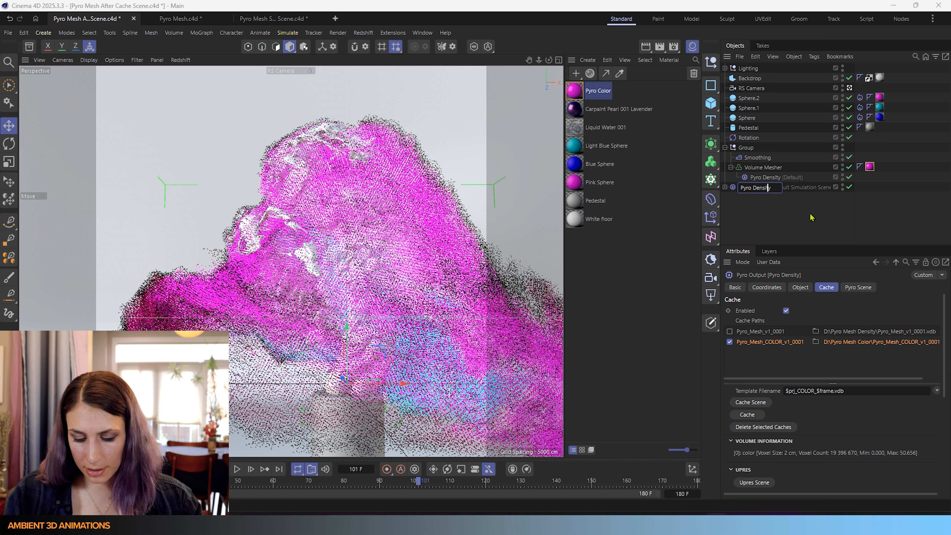
{"action": "key", "text": "BackSpace"}
{"action": "key", "text": "BackSpace"}
{"action": "key", "text": "BackSpace"}
{"action": "key", "text": "BackSpace"}
{"action": "key", "text": "BackSpace"}
{"action": "key", "text": "BackSpace"}
{"action": "key", "text": "BackSpace"}
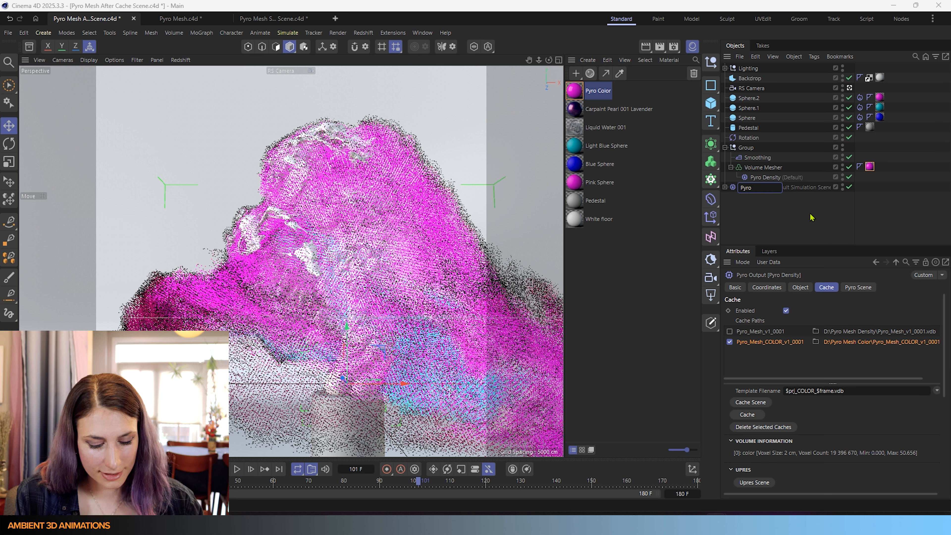
{"action": "type", "text": "Color"}
{"action": "key", "text": "Return"}
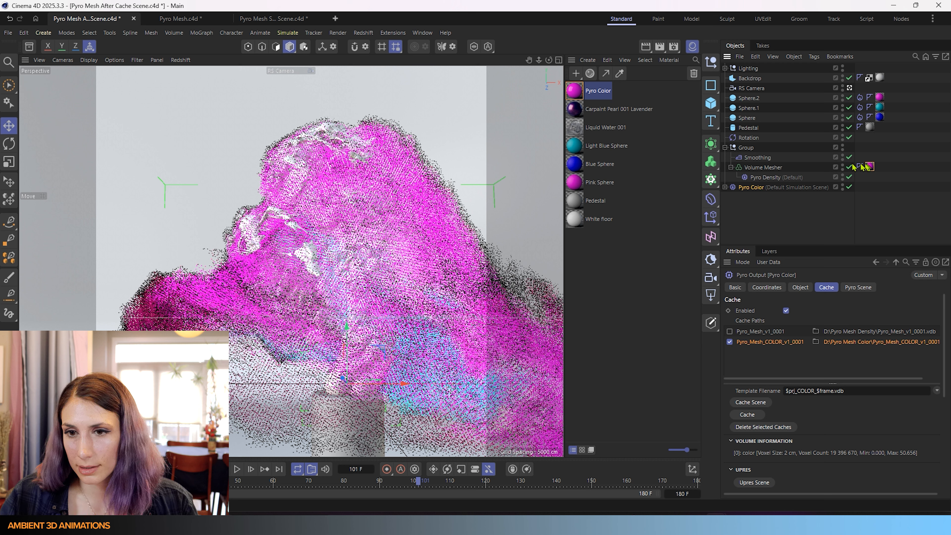
Step: Add a Vertex Color tag to the Volume Mesher and use the Pyro Color output as its field
{"action": "left_click", "coordinate": [770, 167]}
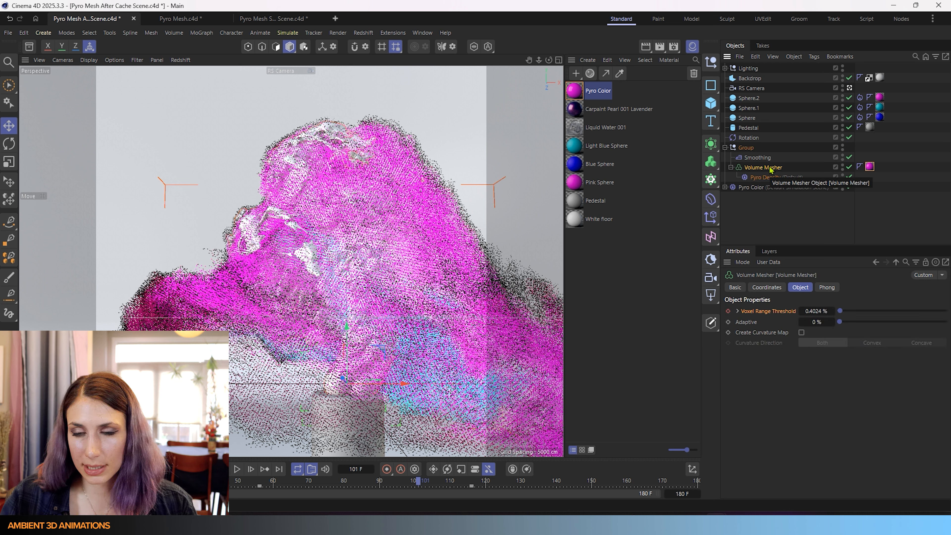
{"action": "right_click", "coordinate": [770, 169]}
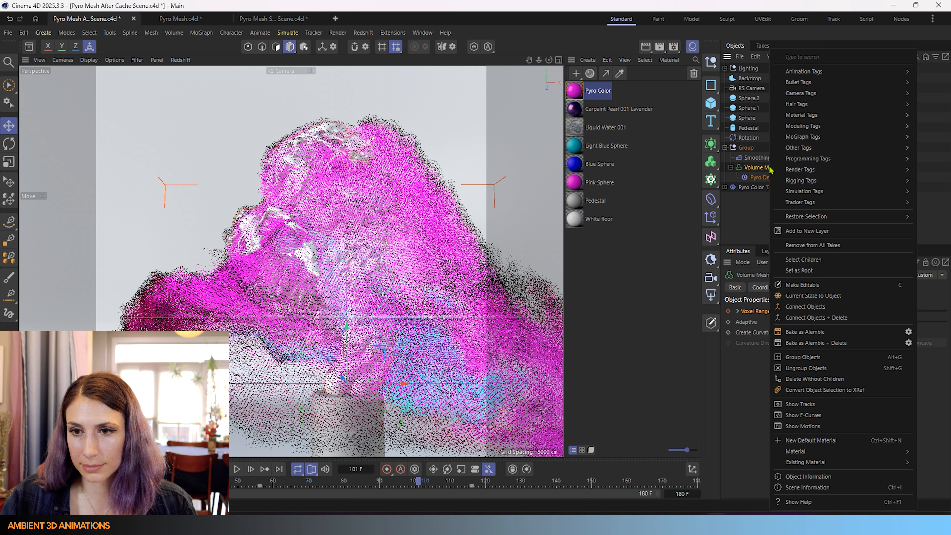
{"action": "mouse_move", "coordinate": [799, 149]}
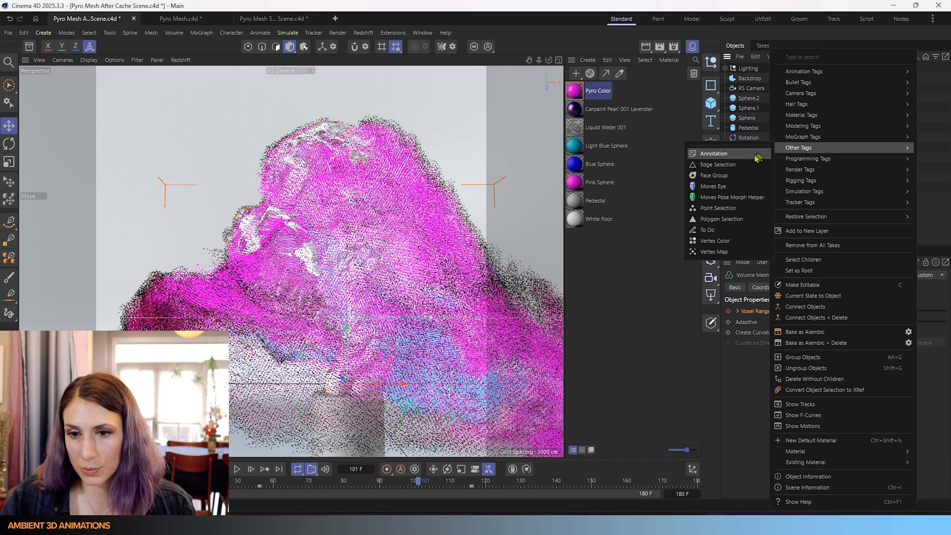
{"action": "left_click", "coordinate": [714, 242]}
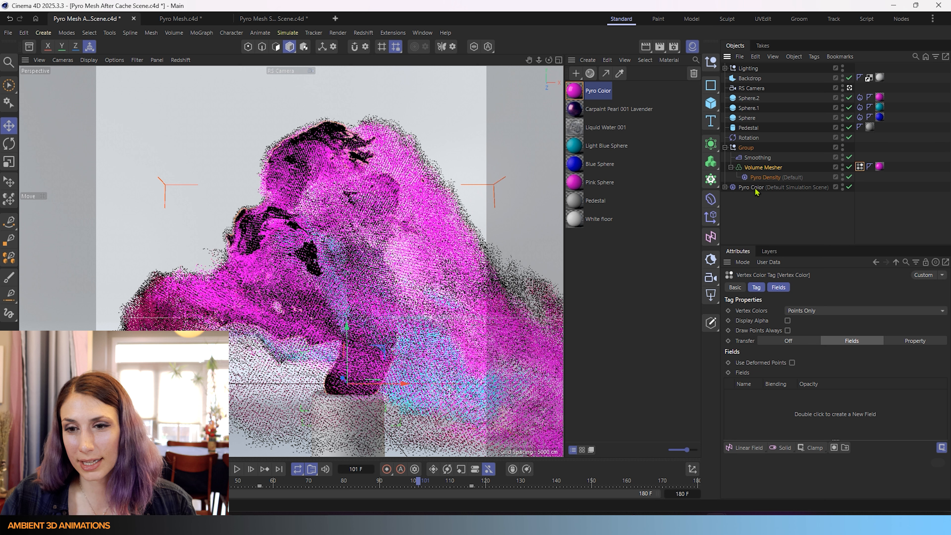
{"action": "left_click_drag", "start_coordinate": [756, 190], "coordinate": [754, 410]}
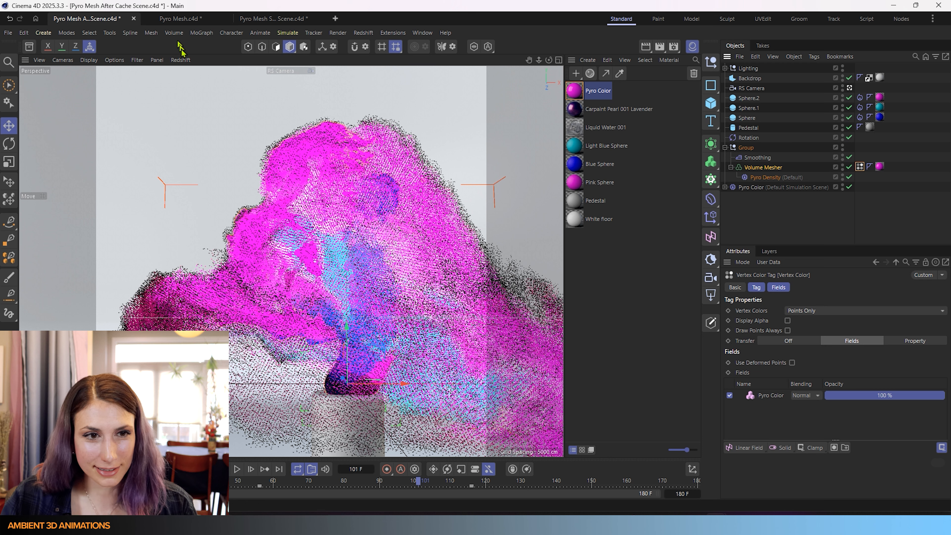
Step: Start the Redshift IPR and use the Volume Mesher's Vertex Color tag as the Attribute Name of Pyro Color's Vertex Attribute node
{"action": "left_click", "coordinate": [180, 60]}
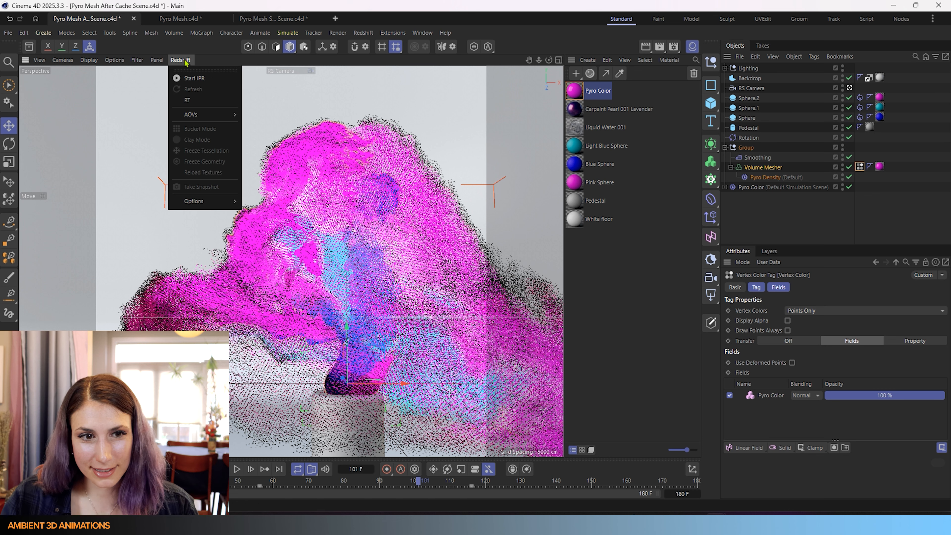
{"action": "left_click", "coordinate": [191, 78]}
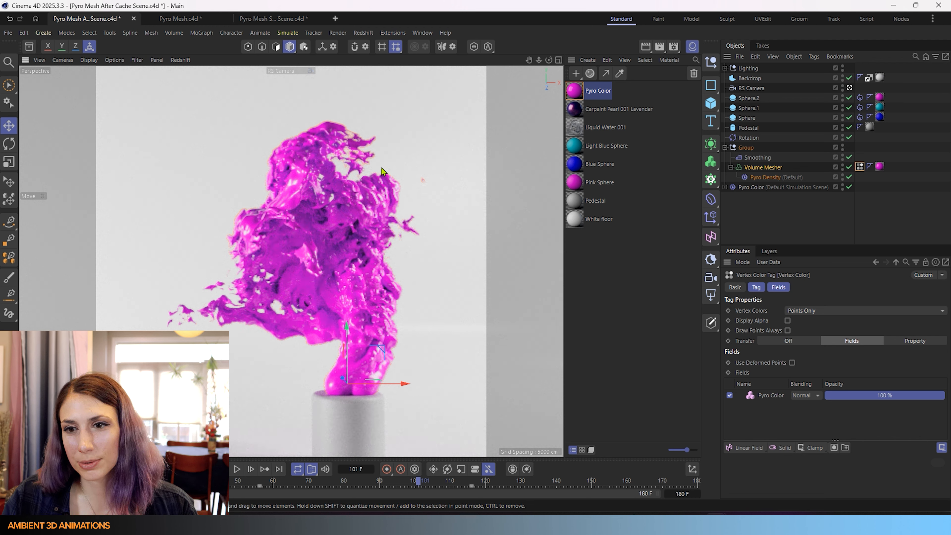
{"action": "double_click", "coordinate": [880, 168]}
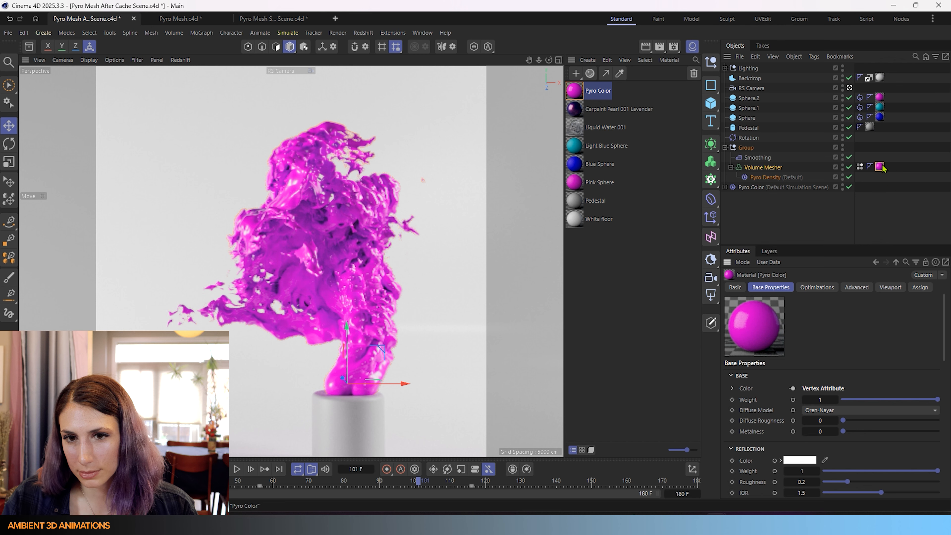
{"action": "double_click", "coordinate": [575, 93]}
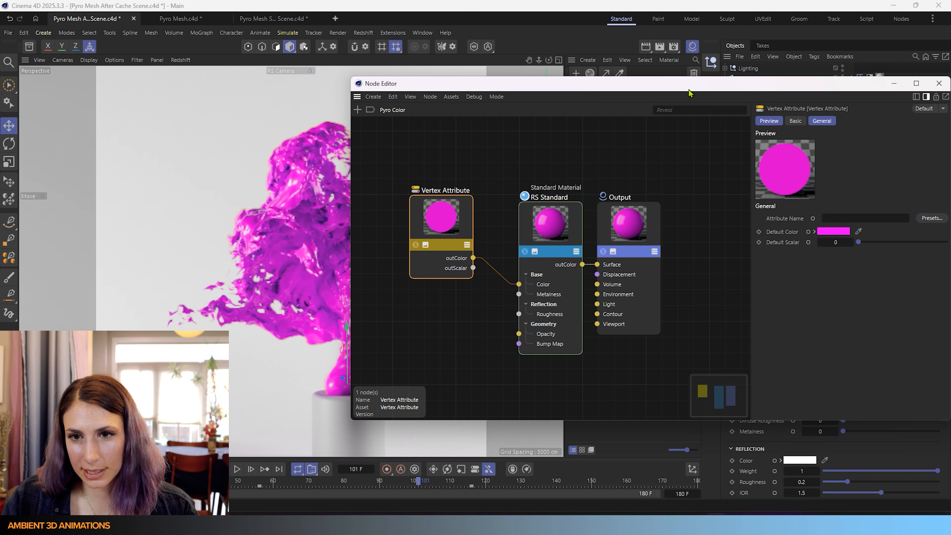
{"action": "left_click_drag", "start_coordinate": [690, 94], "coordinate": [381, 83]}
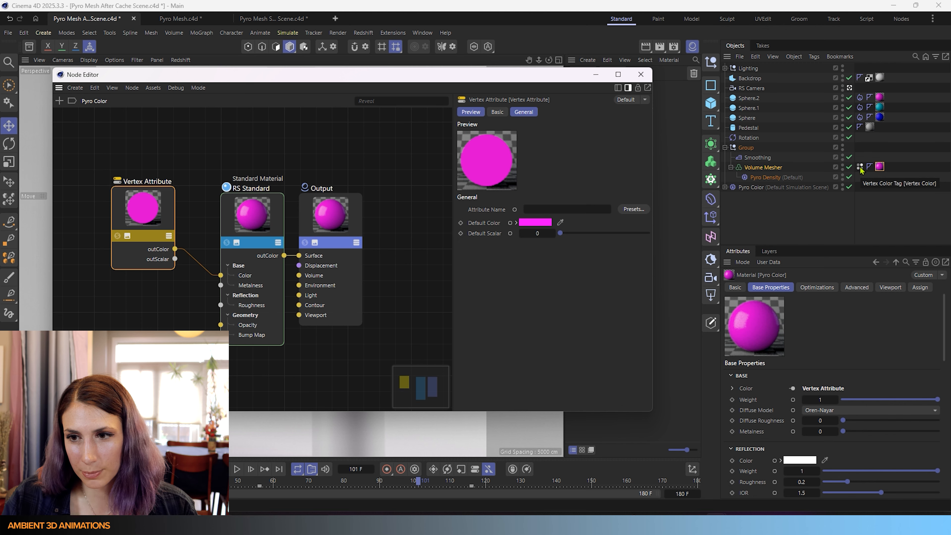
{"action": "left_click_drag", "start_coordinate": [859, 170], "coordinate": [584, 213]}
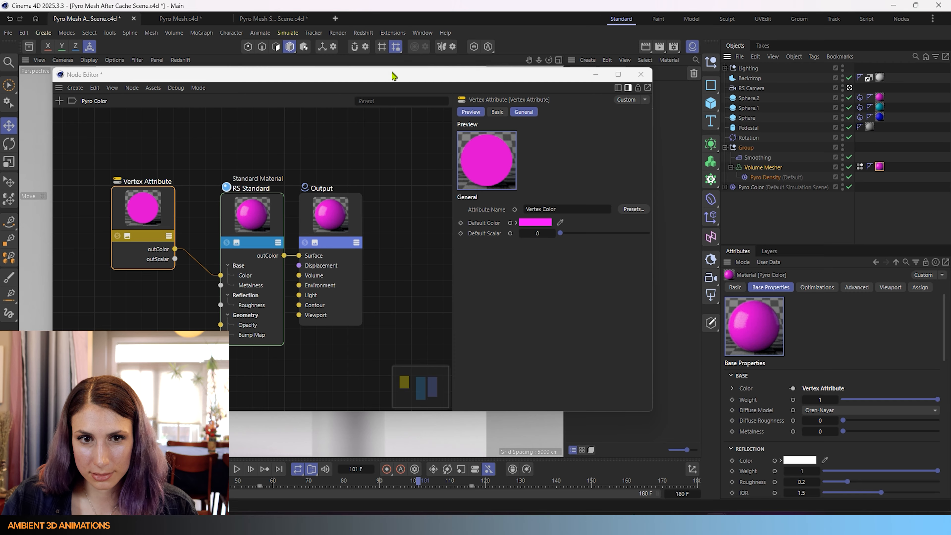
{"action": "left_click_drag", "start_coordinate": [394, 75], "coordinate": [950, 75]}
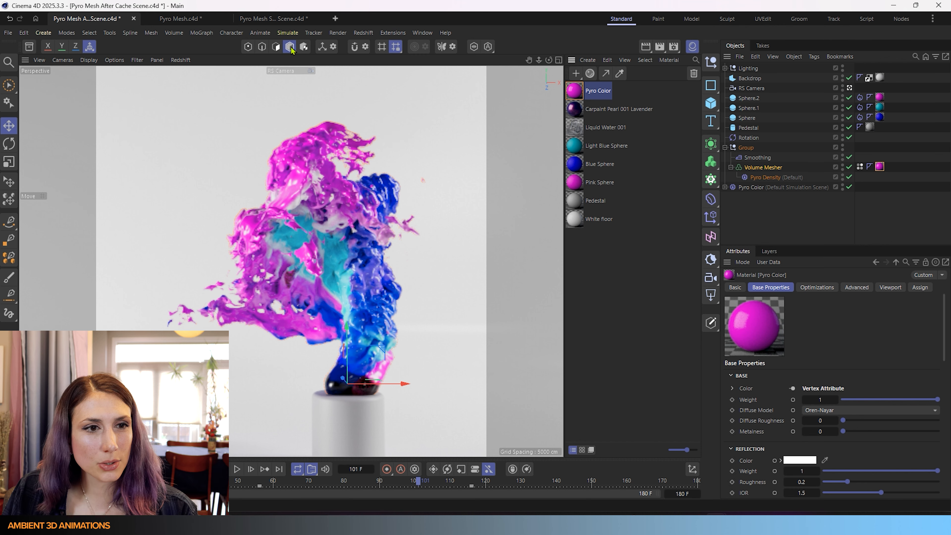
Step: Search the Asset Browser materials for "liquid", add Liquid Juice Orange 001 to the scene and assign it to the Volume Mesher
{"action": "left_click", "coordinate": [30, 48]}
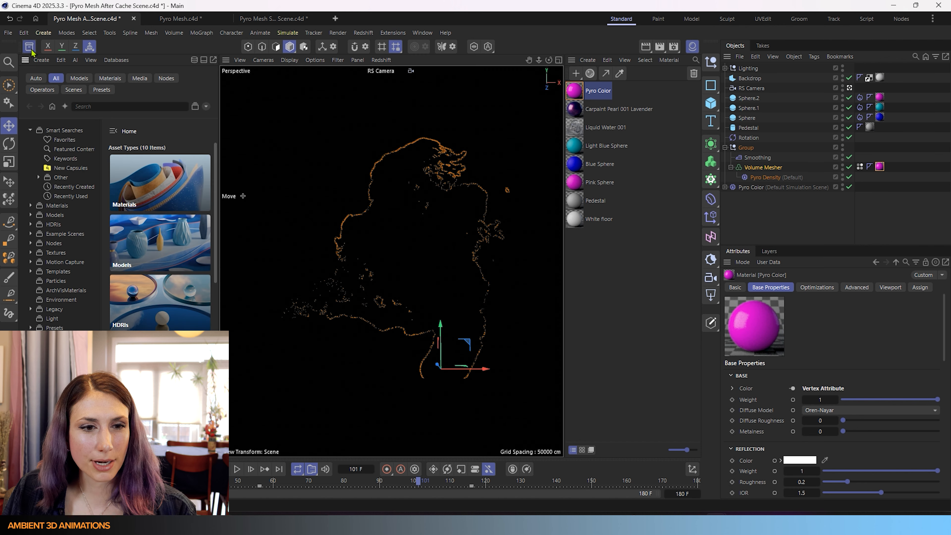
{"action": "left_click", "coordinate": [94, 106]}
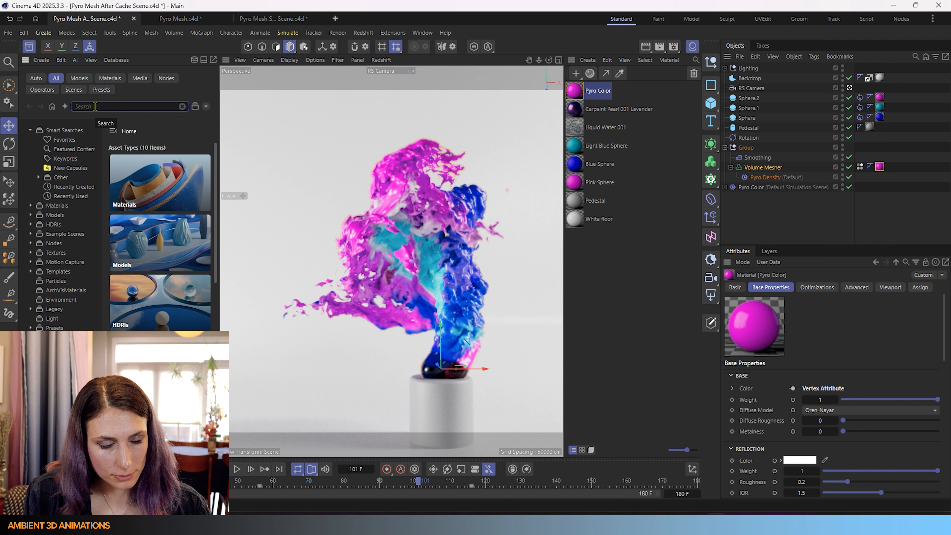
{"action": "left_click", "coordinate": [110, 78]}
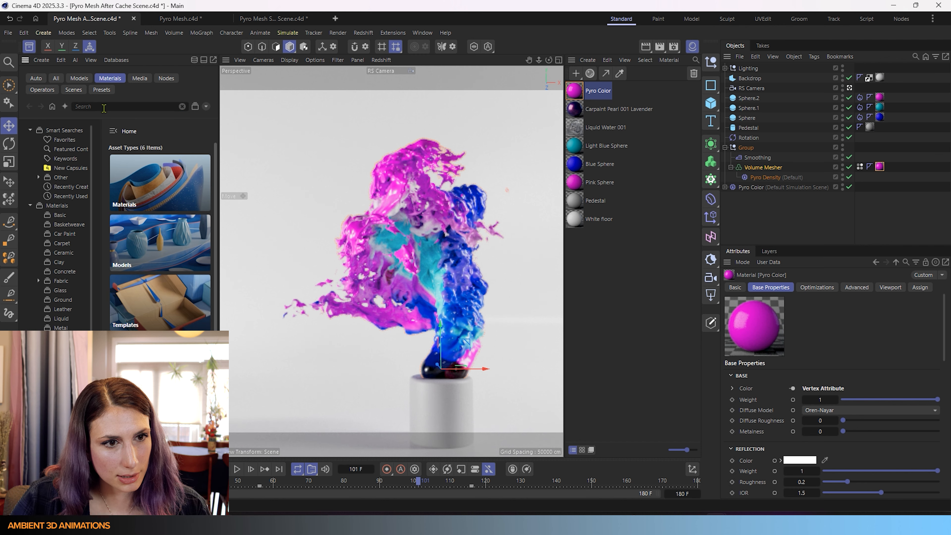
{"action": "type", "text": "liquid"}
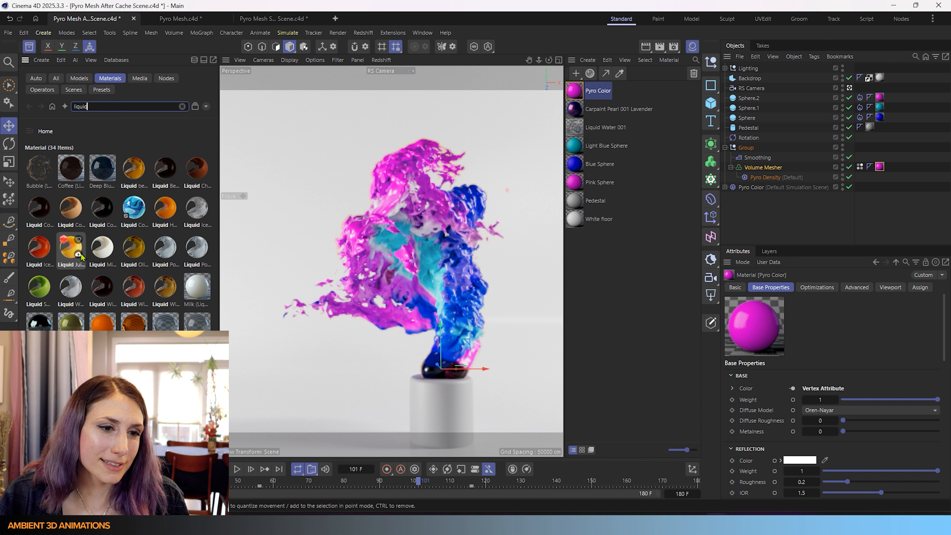
{"action": "left_click_drag", "start_coordinate": [82, 257], "coordinate": [623, 318]}
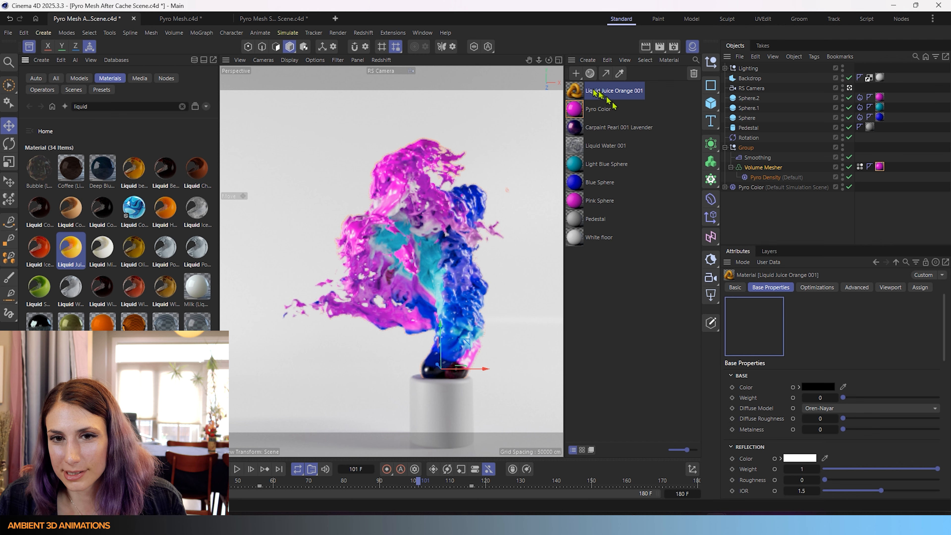
{"action": "left_click_drag", "start_coordinate": [576, 90], "coordinate": [885, 170]}
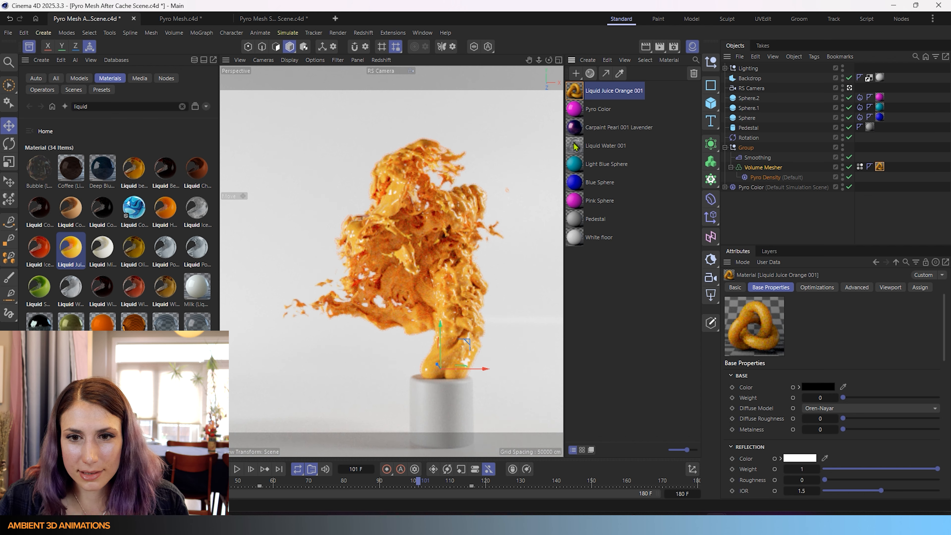
Step: Assign the Liquid Water 001 material to the Volume Mesher and the three spheres
{"action": "left_click_drag", "start_coordinate": [577, 145], "coordinate": [880, 167]}
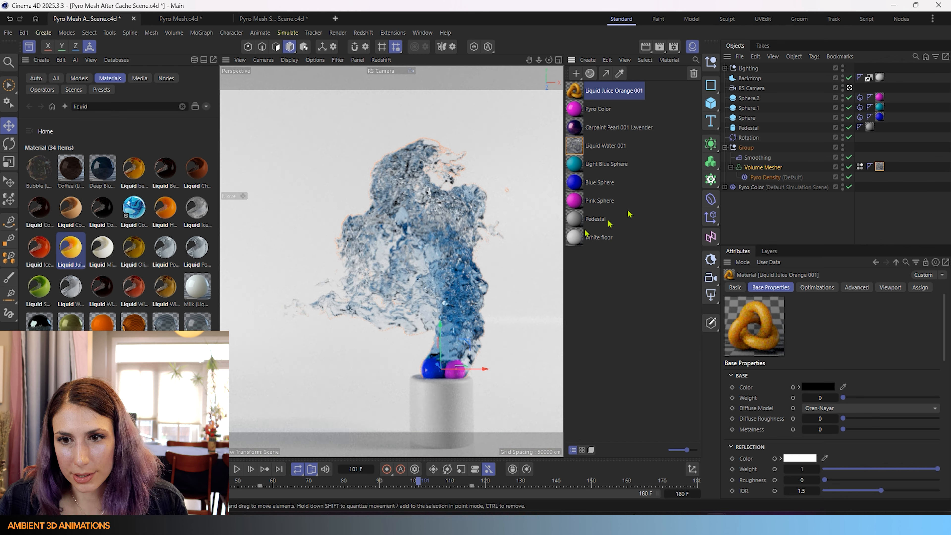
{"action": "left_click_drag", "start_coordinate": [577, 153], "coordinate": [881, 109]}
{"action": "left_click_drag", "start_coordinate": [584, 146], "coordinate": [883, 121]}
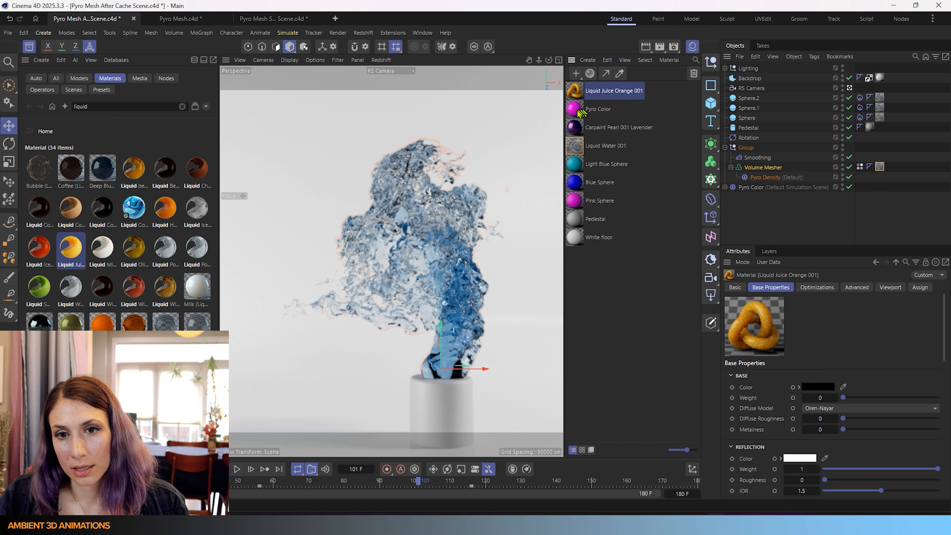
Step: Assign the Pyro Color material to the Volume Mesher again, then stop the Redshift IPR and close the Asset Browser
{"action": "left_click_drag", "start_coordinate": [580, 114], "coordinate": [879, 168]}
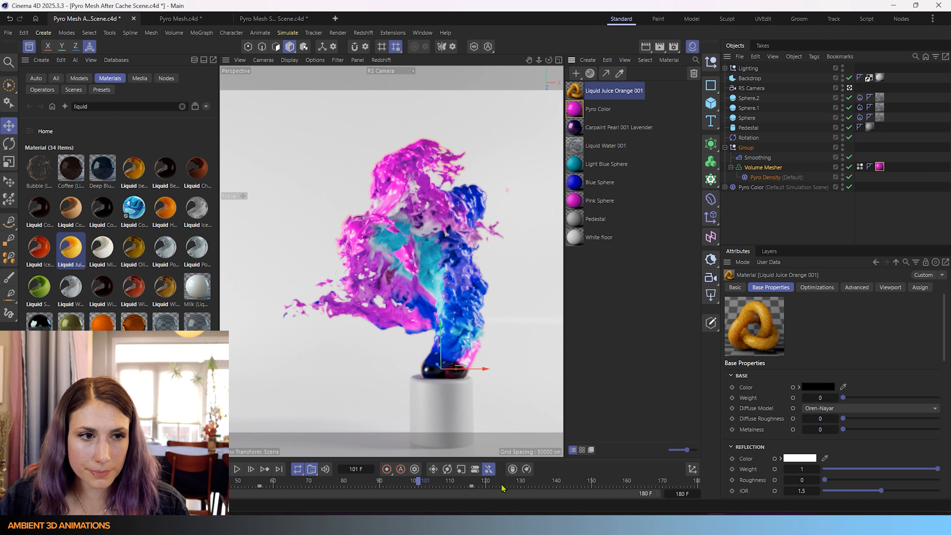
{"action": "left_click", "coordinate": [382, 60]}
{"action": "left_click", "coordinate": [388, 83]}
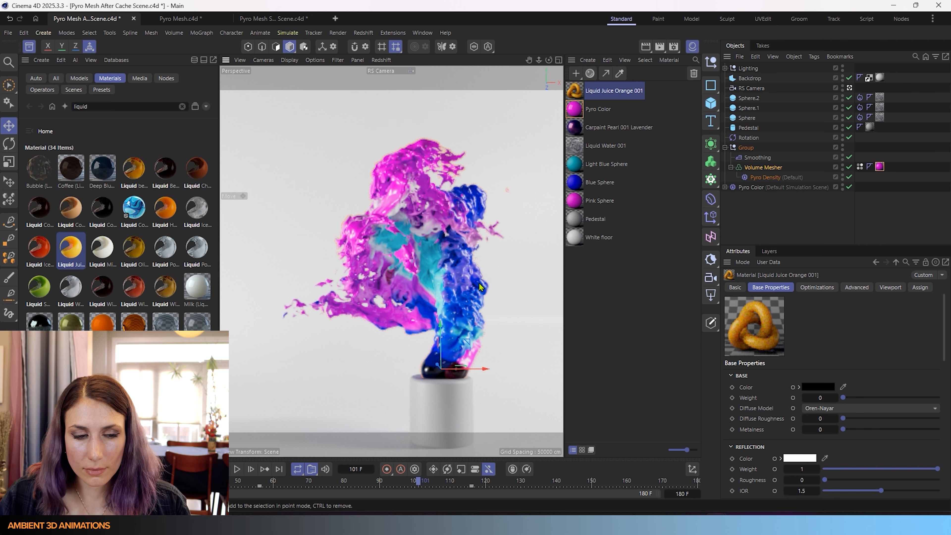
{"action": "left_click", "coordinate": [30, 46]}
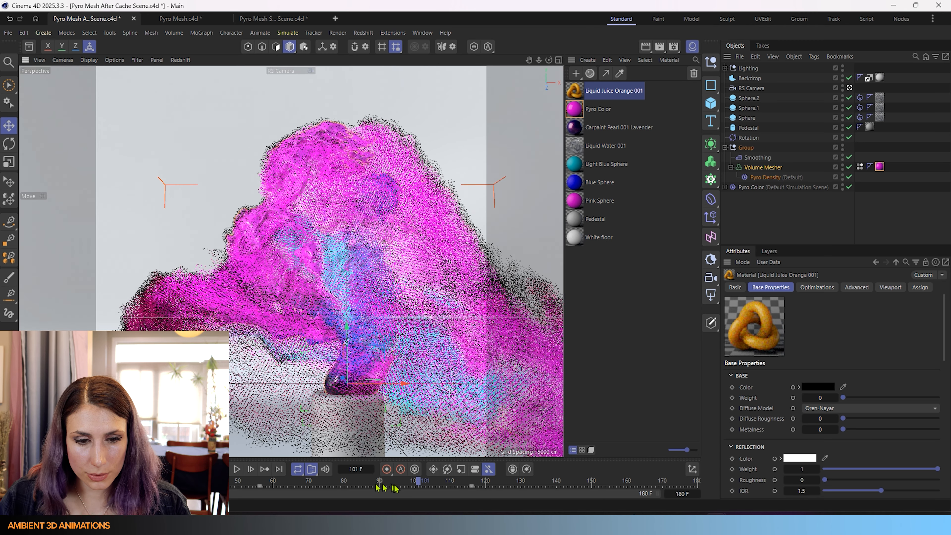
Step: Go to frame 128 and start the Redshift IPR to preview the colored mesh
{"action": "left_click", "coordinate": [512, 488]}
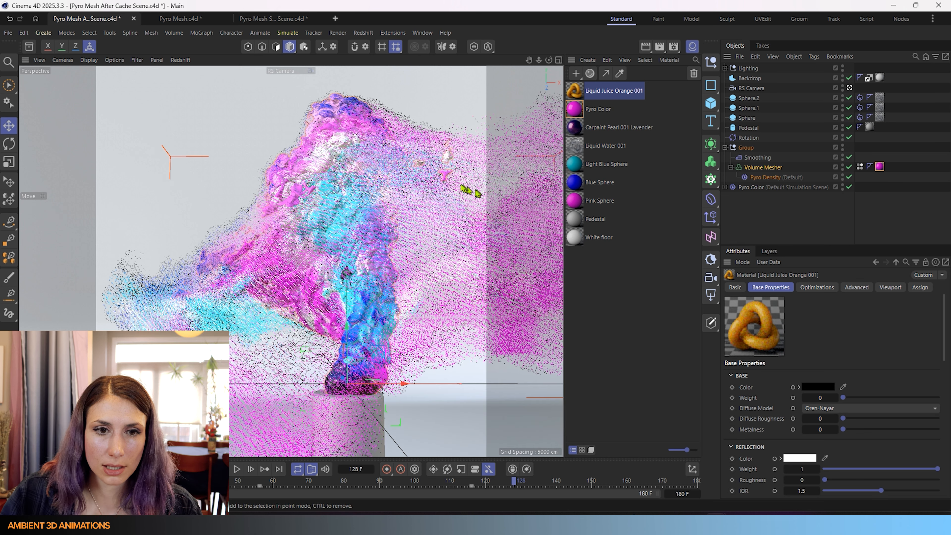
{"action": "left_click", "coordinate": [180, 60]}
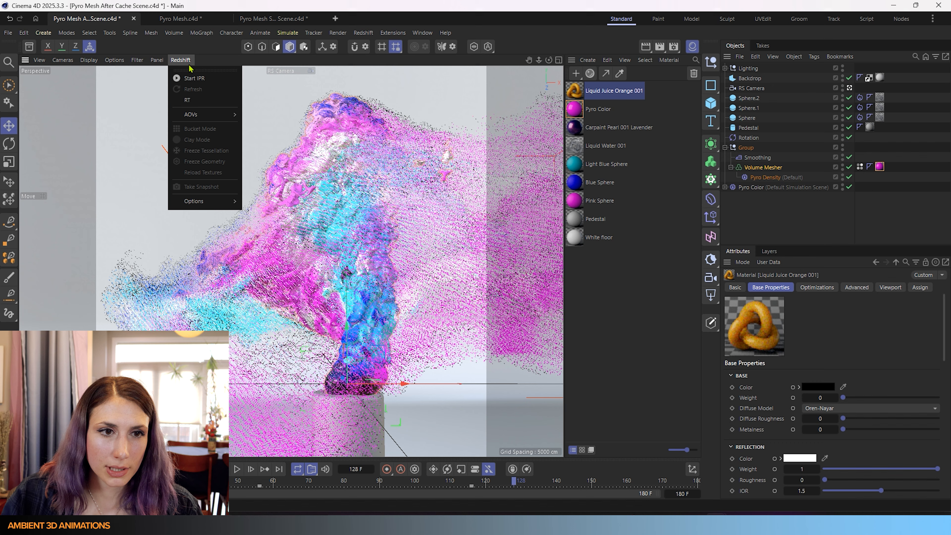
{"action": "left_click", "coordinate": [192, 78]}
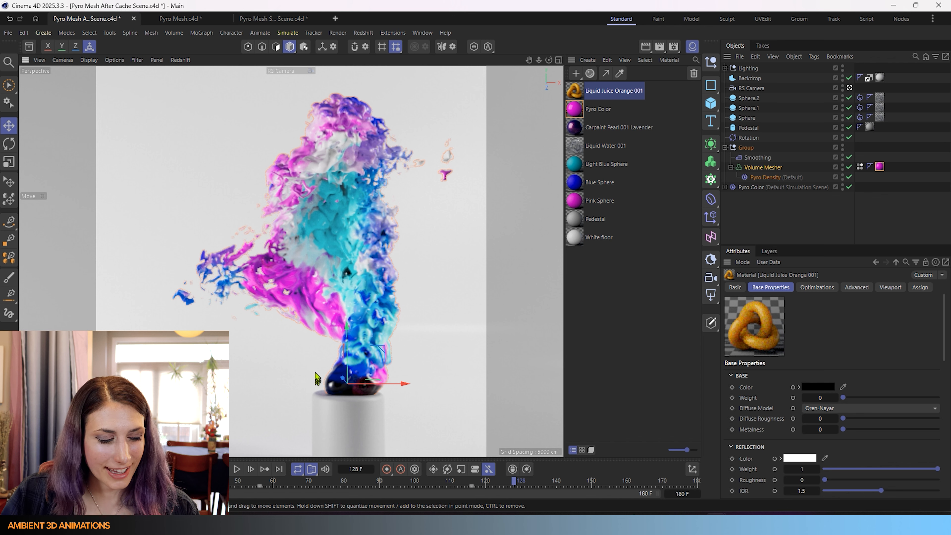
Step: Review the Redshift sampling and denoising options in the render settings and set the output Frame Range to All Frames
{"action": "left_click", "coordinate": [673, 46]}
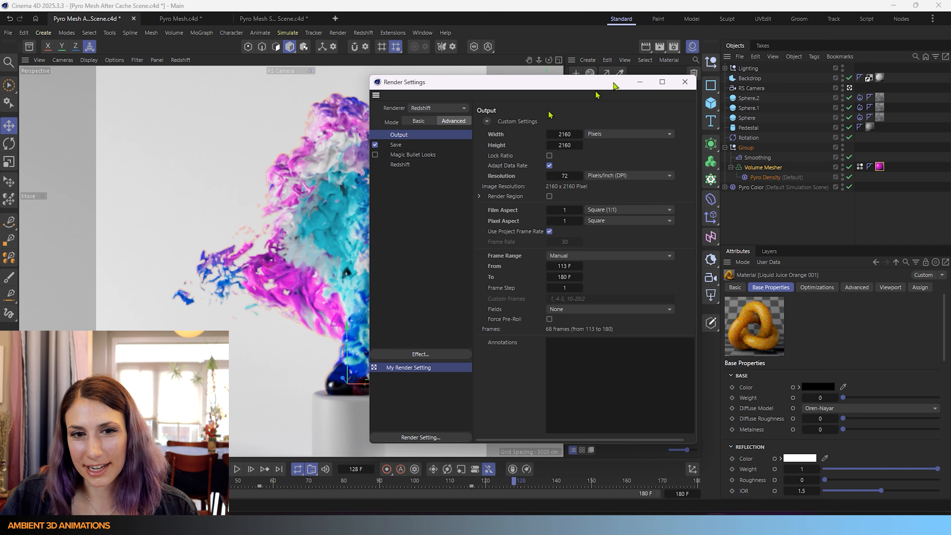
{"action": "left_click", "coordinate": [401, 165]}
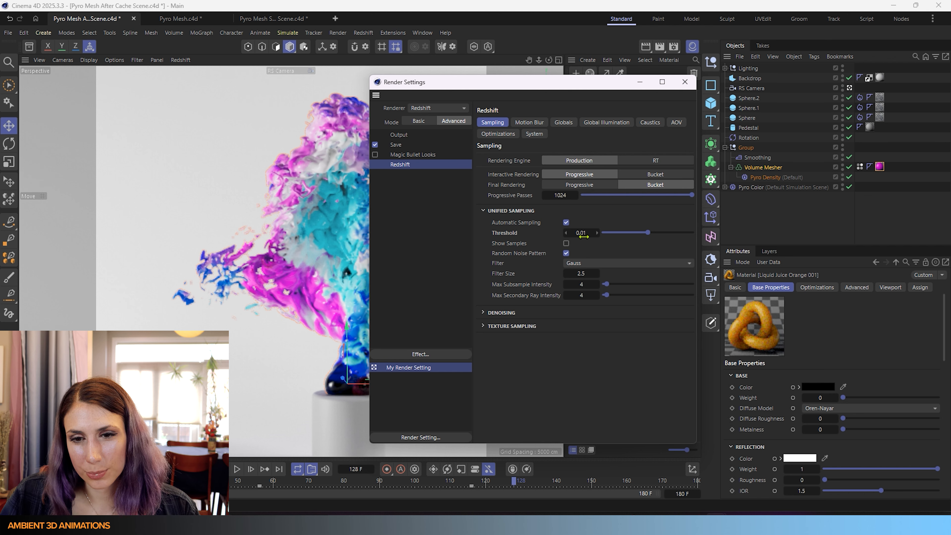
{"action": "left_click", "coordinate": [418, 121]}
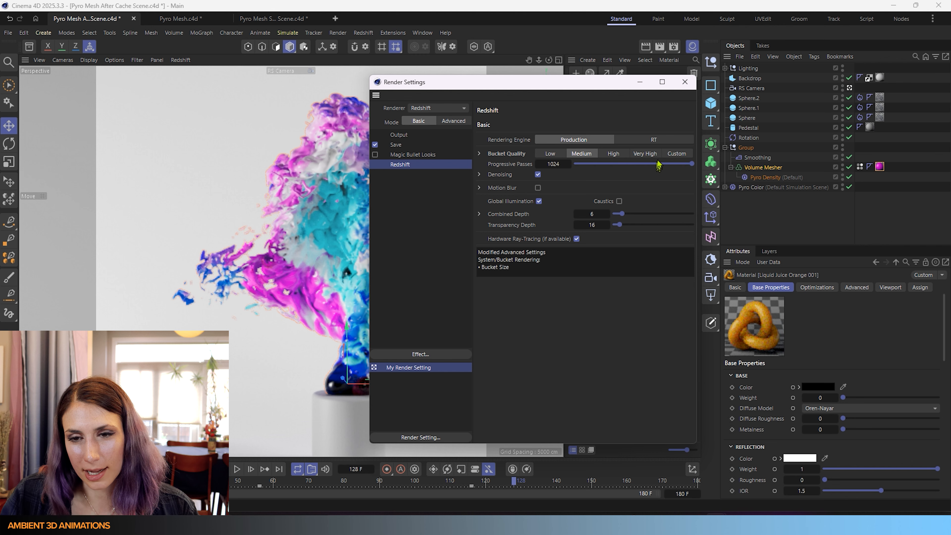
{"action": "left_click", "coordinate": [455, 122]}
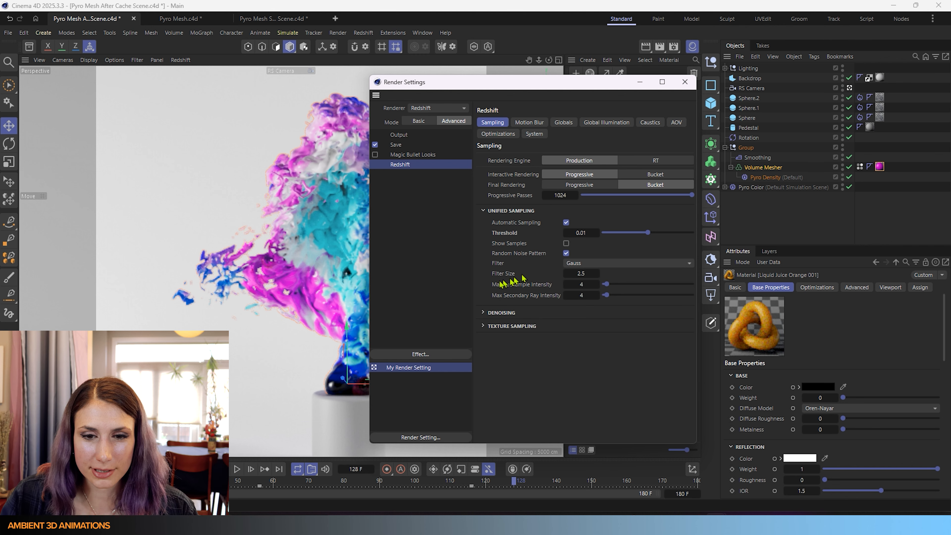
{"action": "left_click", "coordinate": [485, 312]}
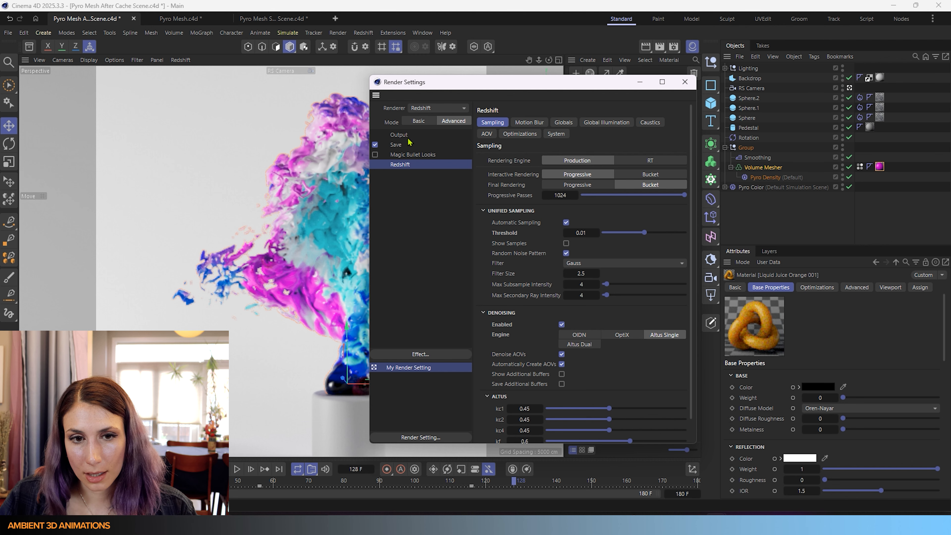
{"action": "left_click", "coordinate": [406, 146]}
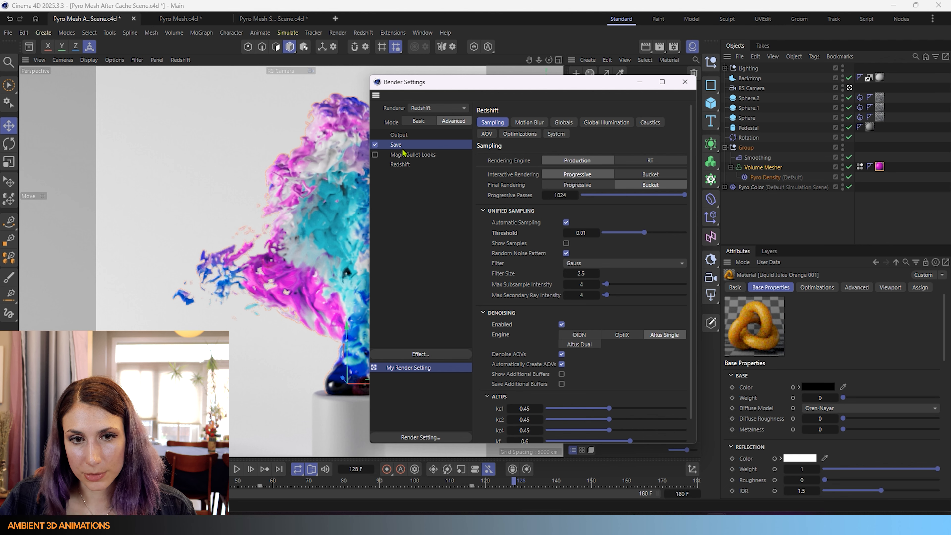
{"action": "left_click", "coordinate": [397, 135]}
{"action": "left_click", "coordinate": [554, 256]}
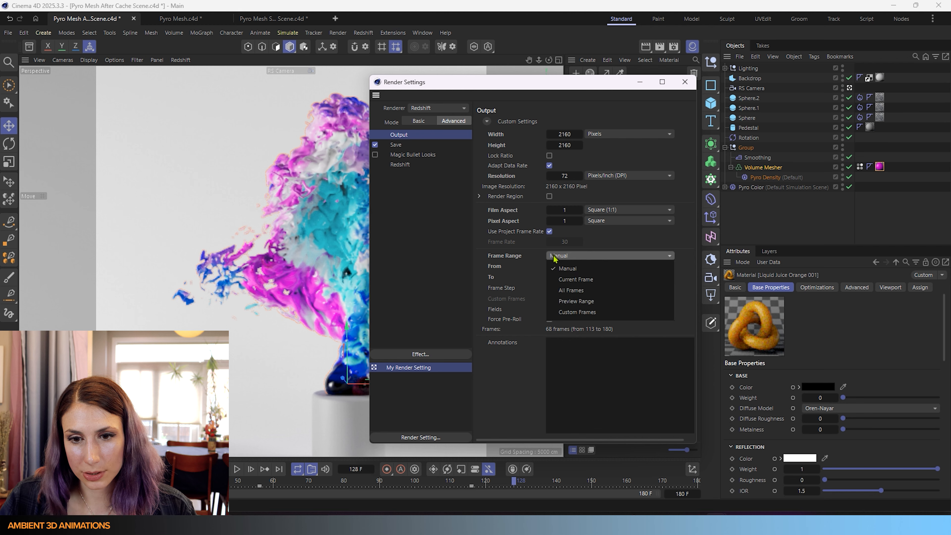
{"action": "left_click", "coordinate": [572, 290]}
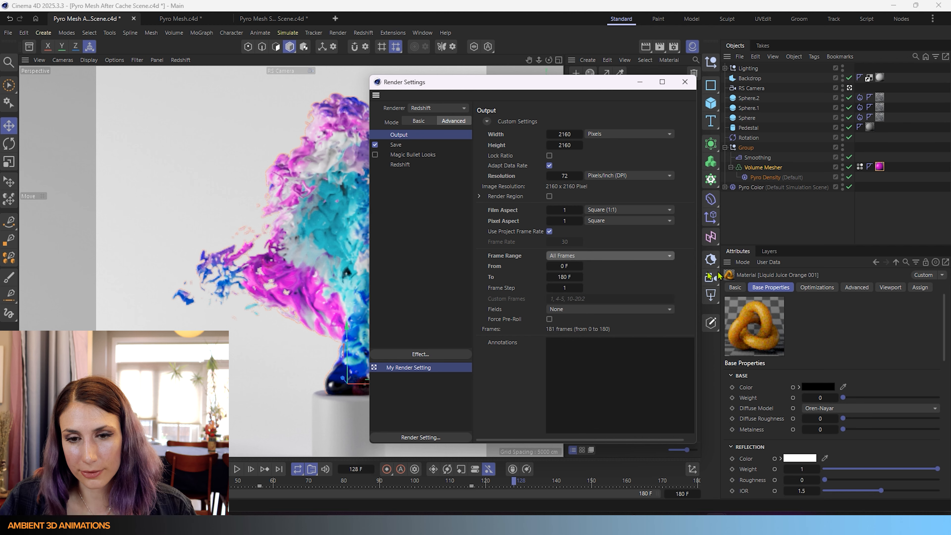
Step: Check the file path, format and bit depth in the render save settings, and close the render settings
{"action": "left_click", "coordinate": [397, 146]}
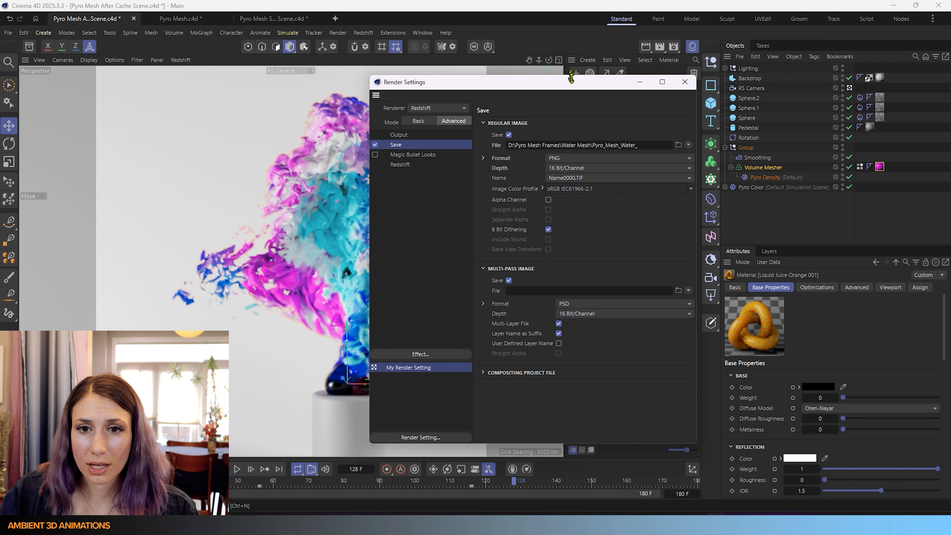
{"action": "left_click_drag", "start_coordinate": [573, 85], "coordinate": [457, 84]}
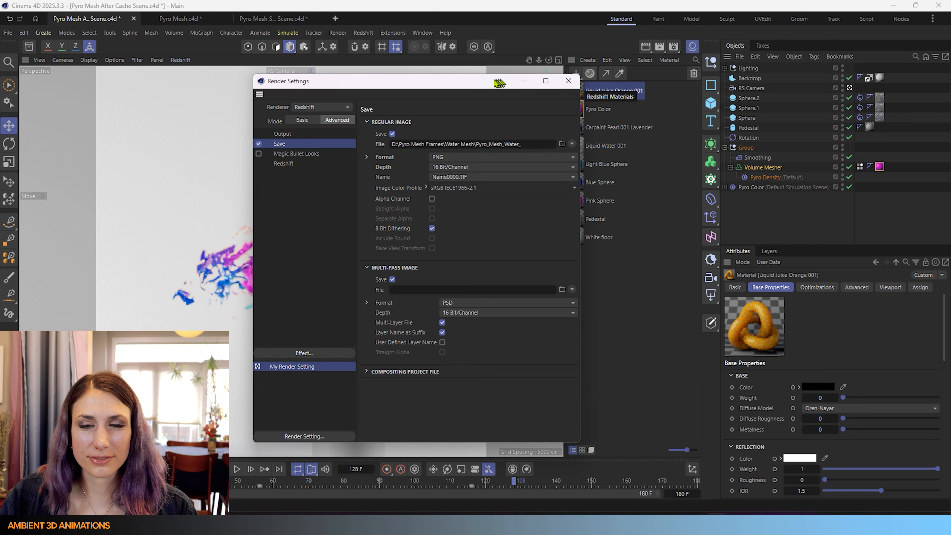
{"action": "left_click_drag", "start_coordinate": [492, 79], "coordinate": [676, 62]}
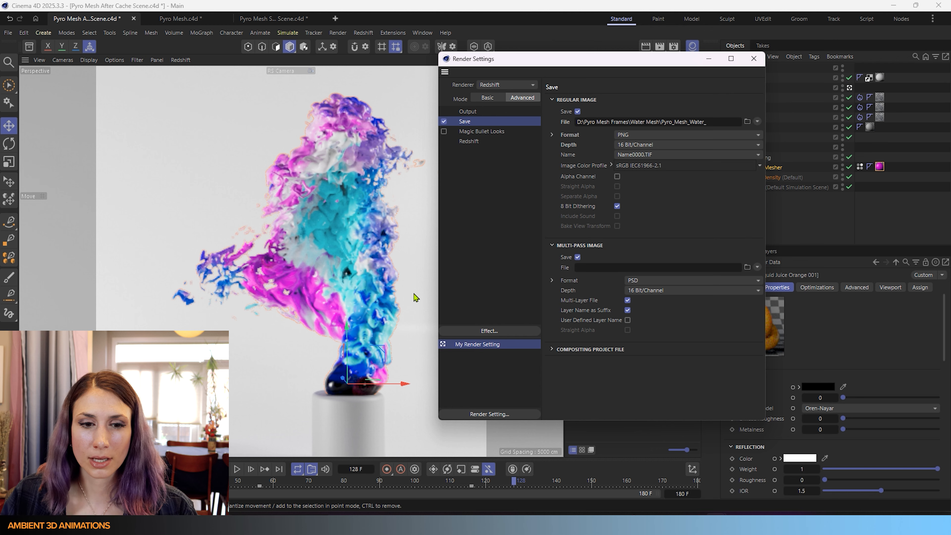
{"action": "left_click", "coordinate": [753, 59]}
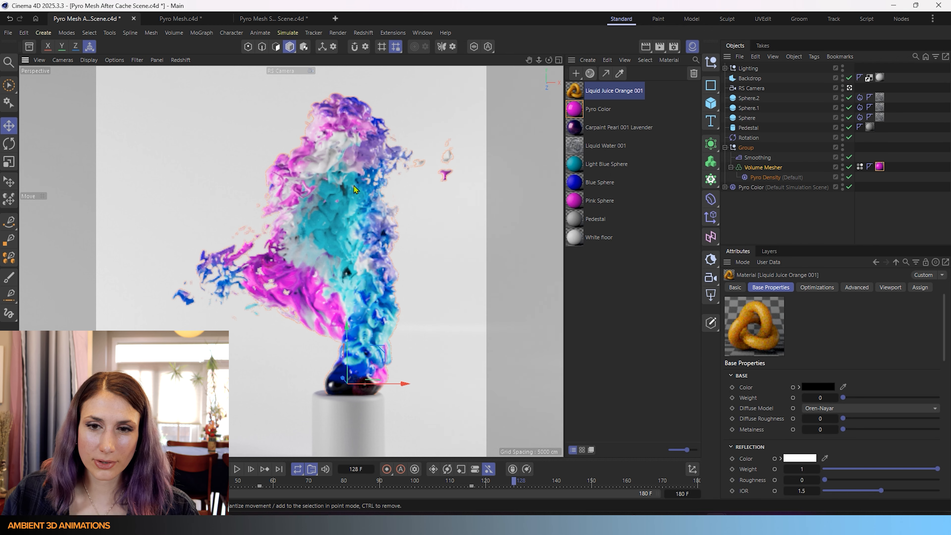